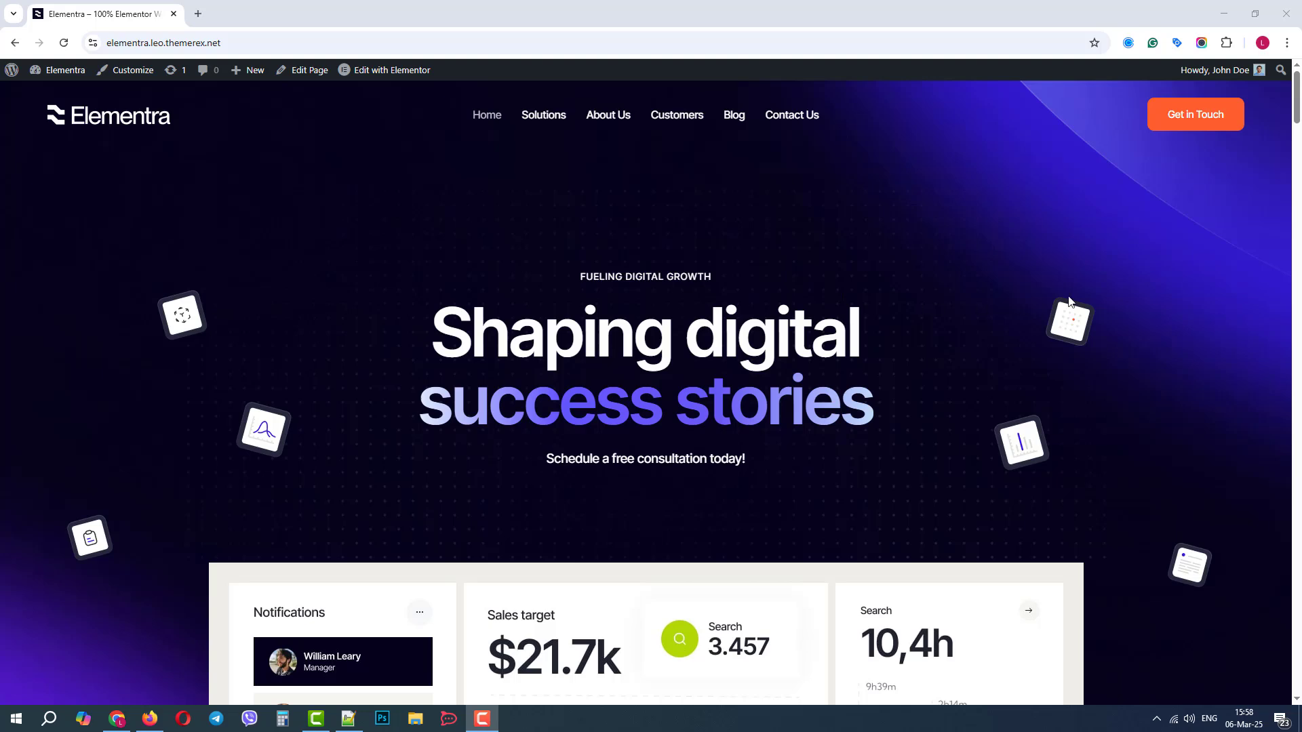
Scroll the homepage, then open Theme Panel > Theme Dashboard in a new tab.
mouse_move(1298, 102)
left_mouse_down()
mouse_move(1288, 428)
mouse_move(1298, 85)
left_mouse_up()
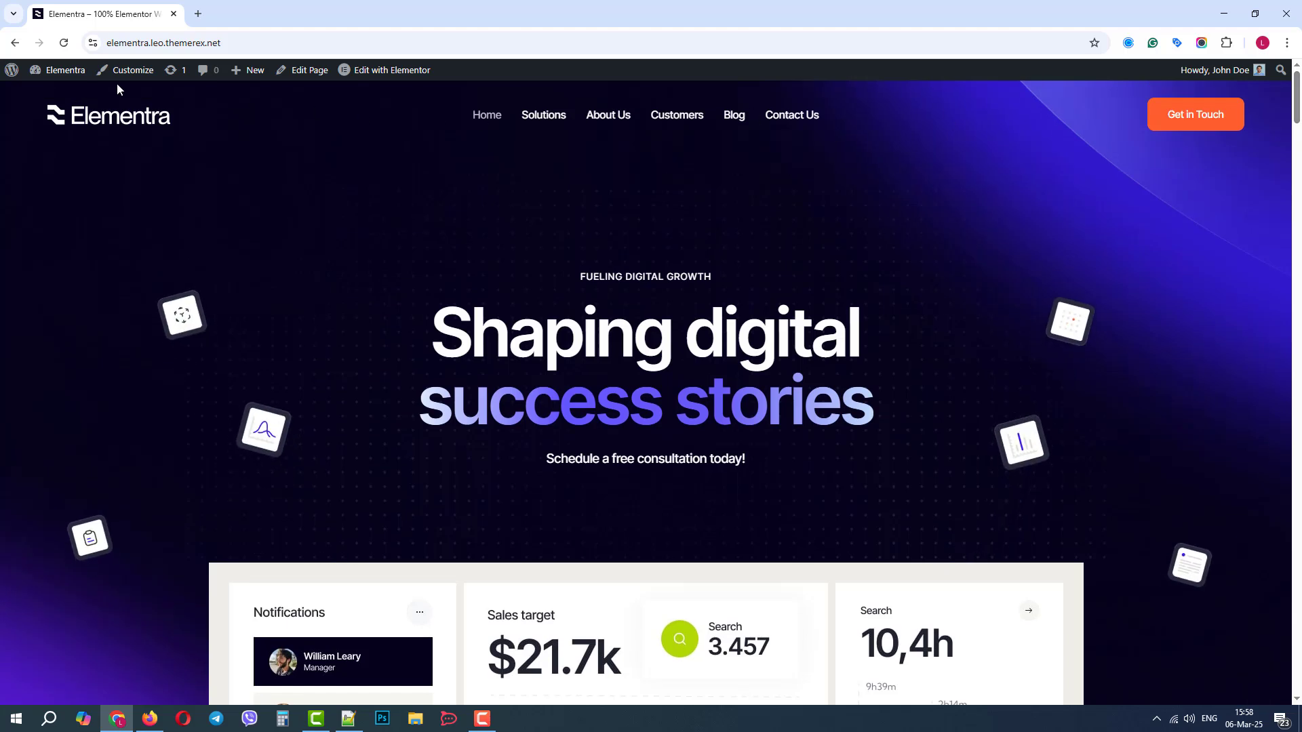
mouse_move(61, 82)
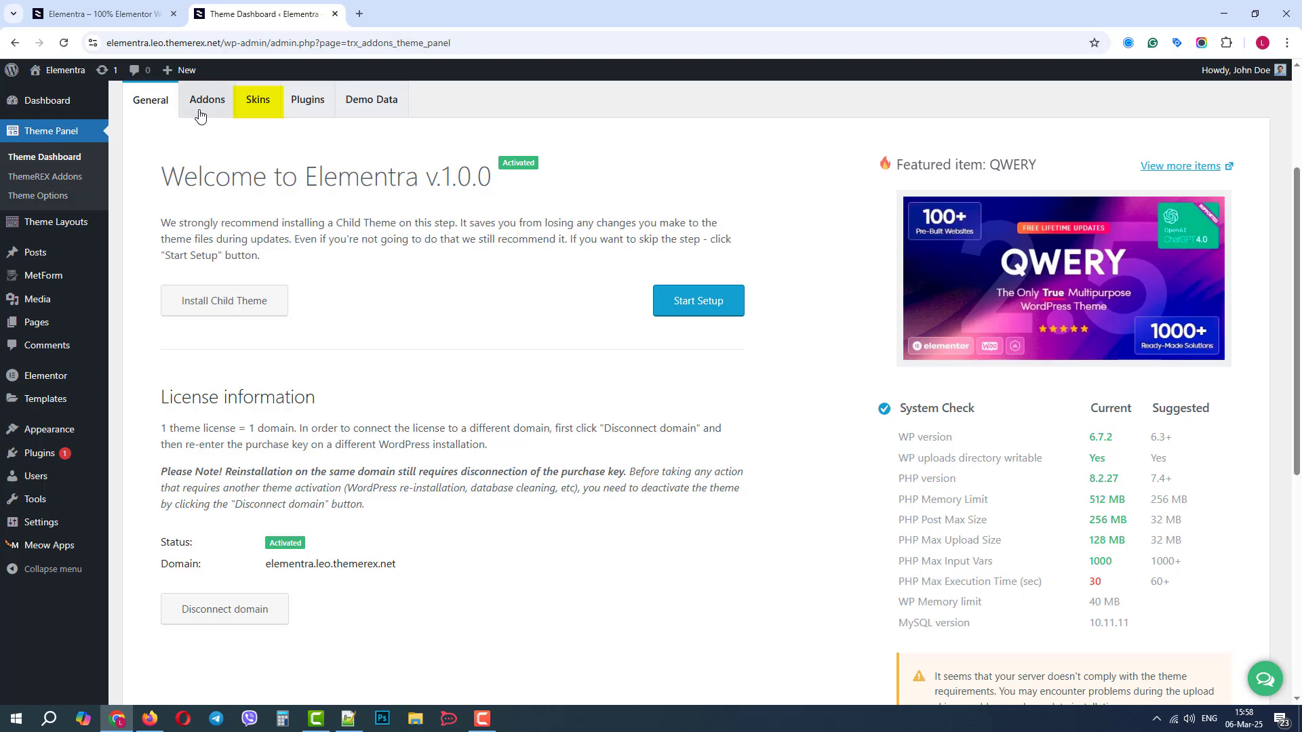
Download the Architecture skin from the Skins tab and activate it in place of Default.
left_click(253, 108)
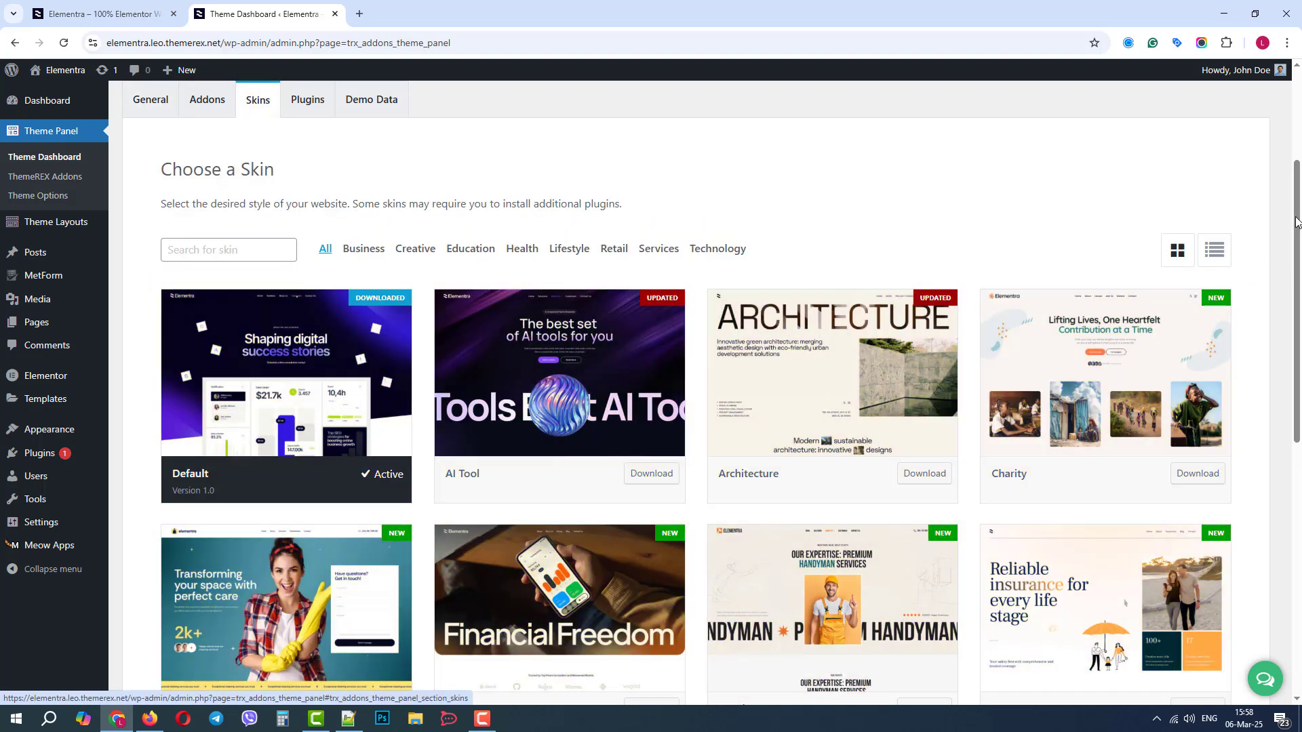
left_click_drag(1295, 219, 1300, 187)
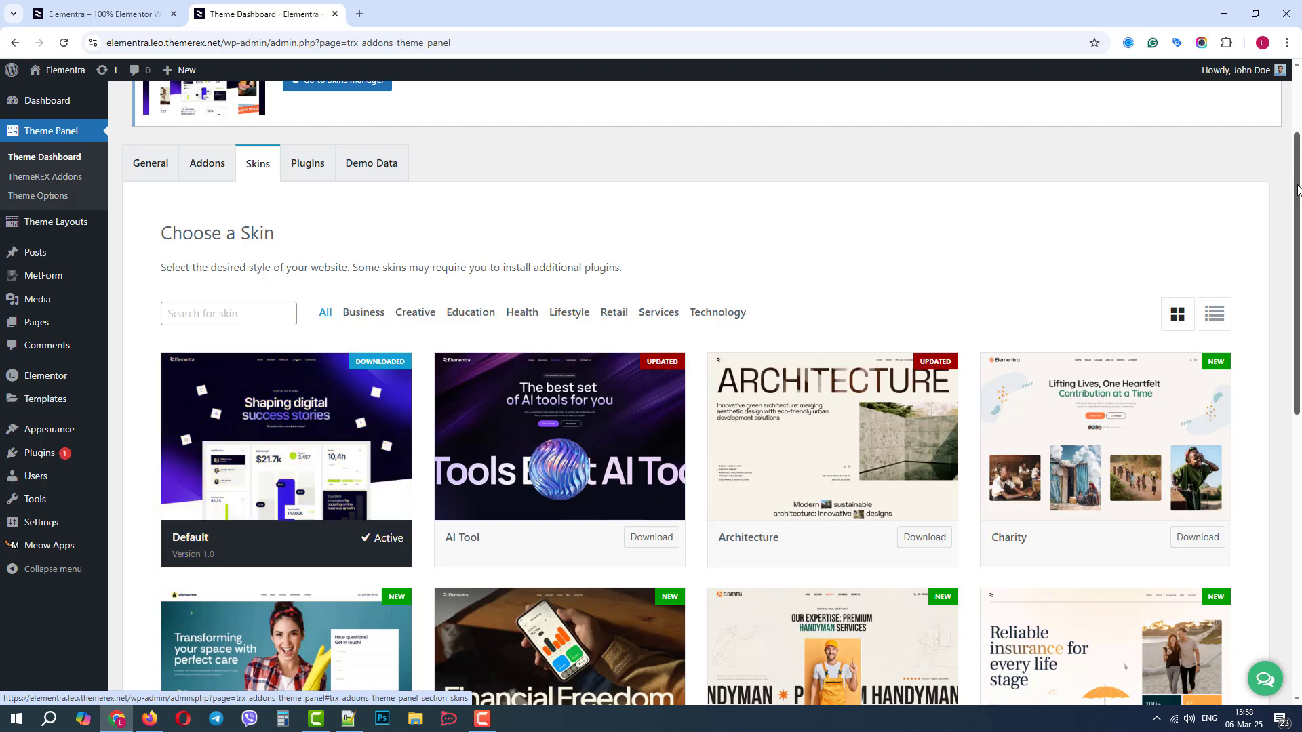
mouse_move(913, 437)
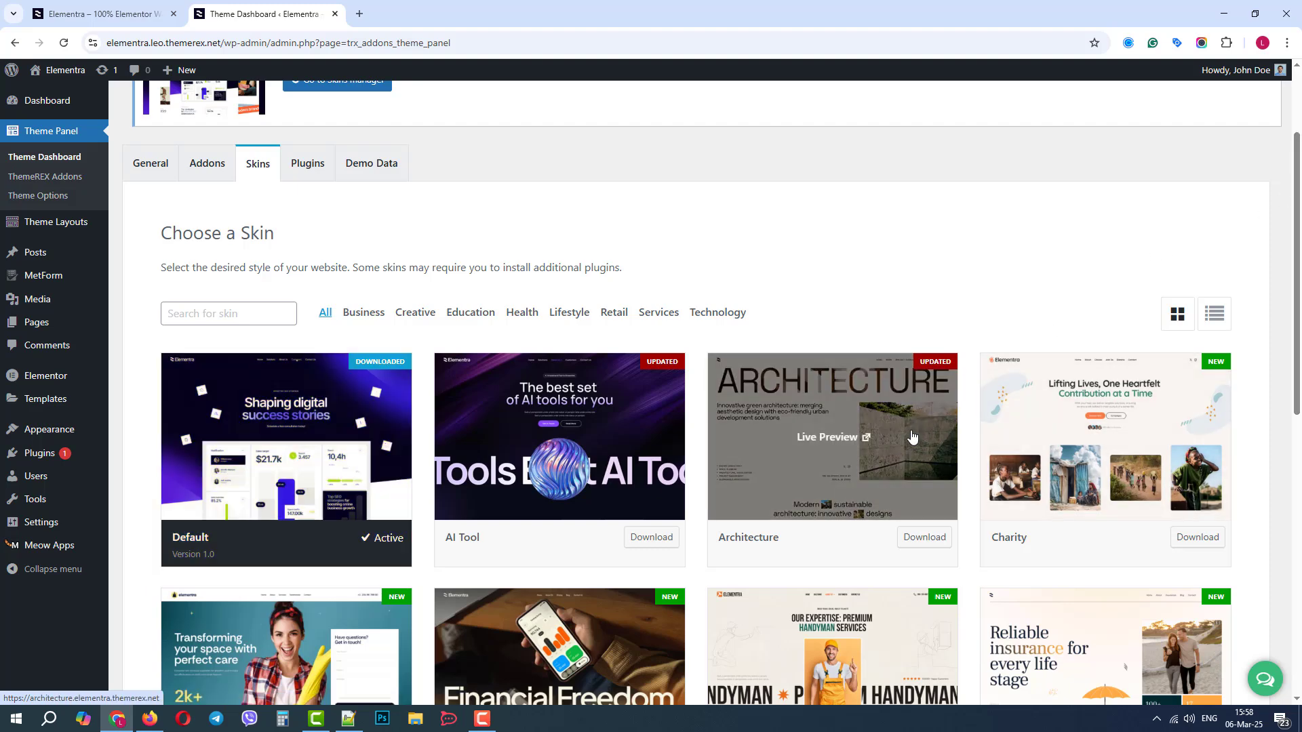
left_click(920, 539)
left_click(688, 432)
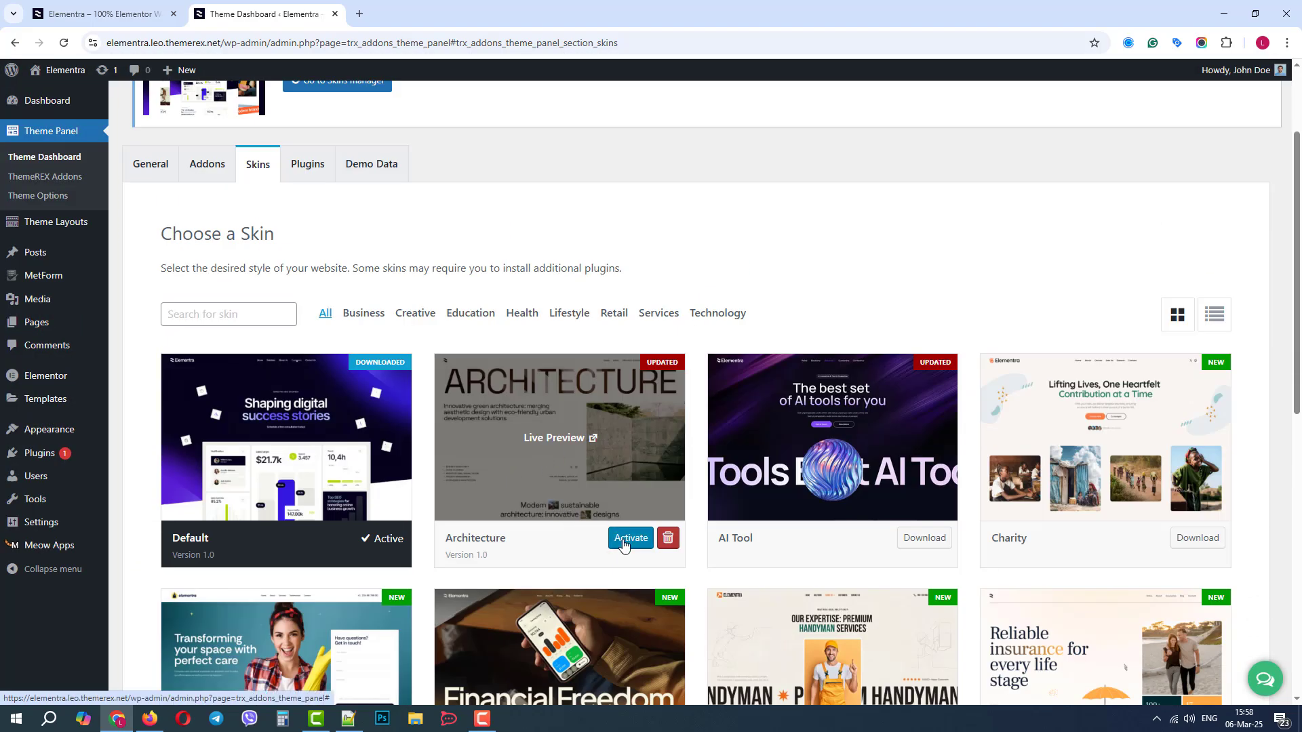
left_click(624, 539)
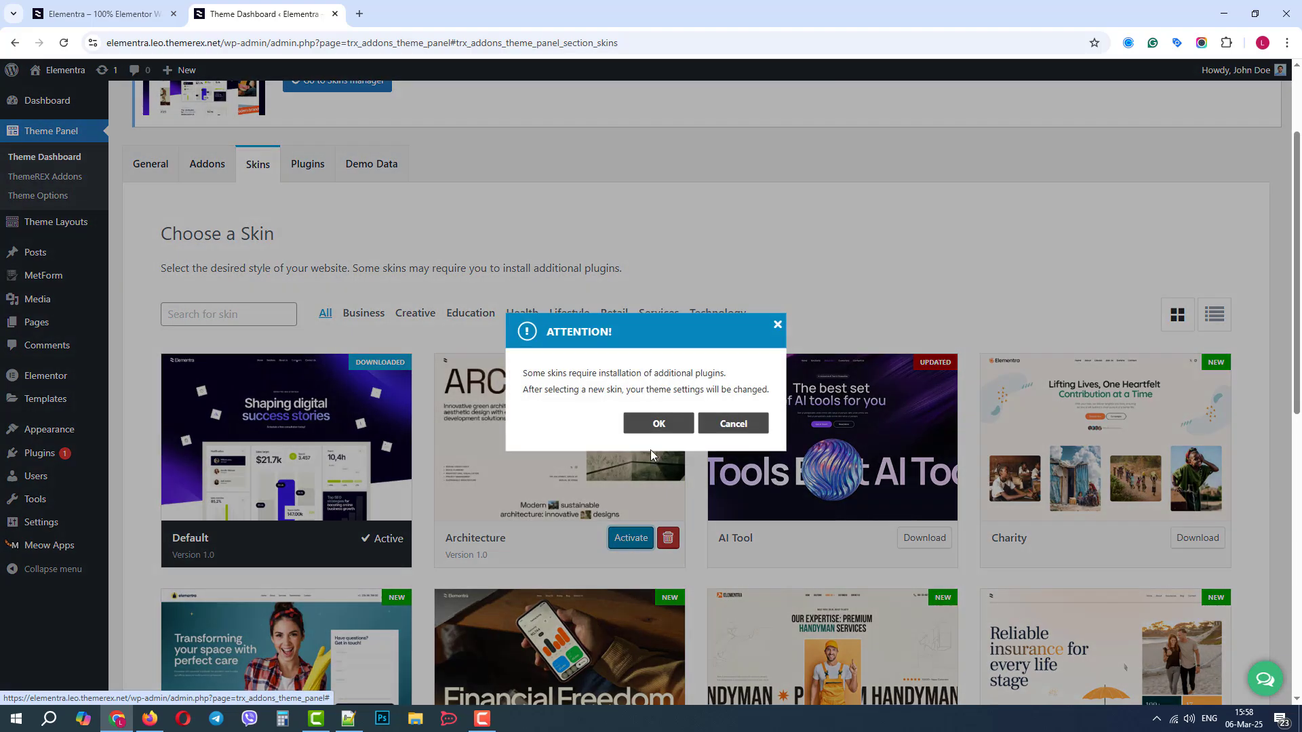
left_click(655, 432)
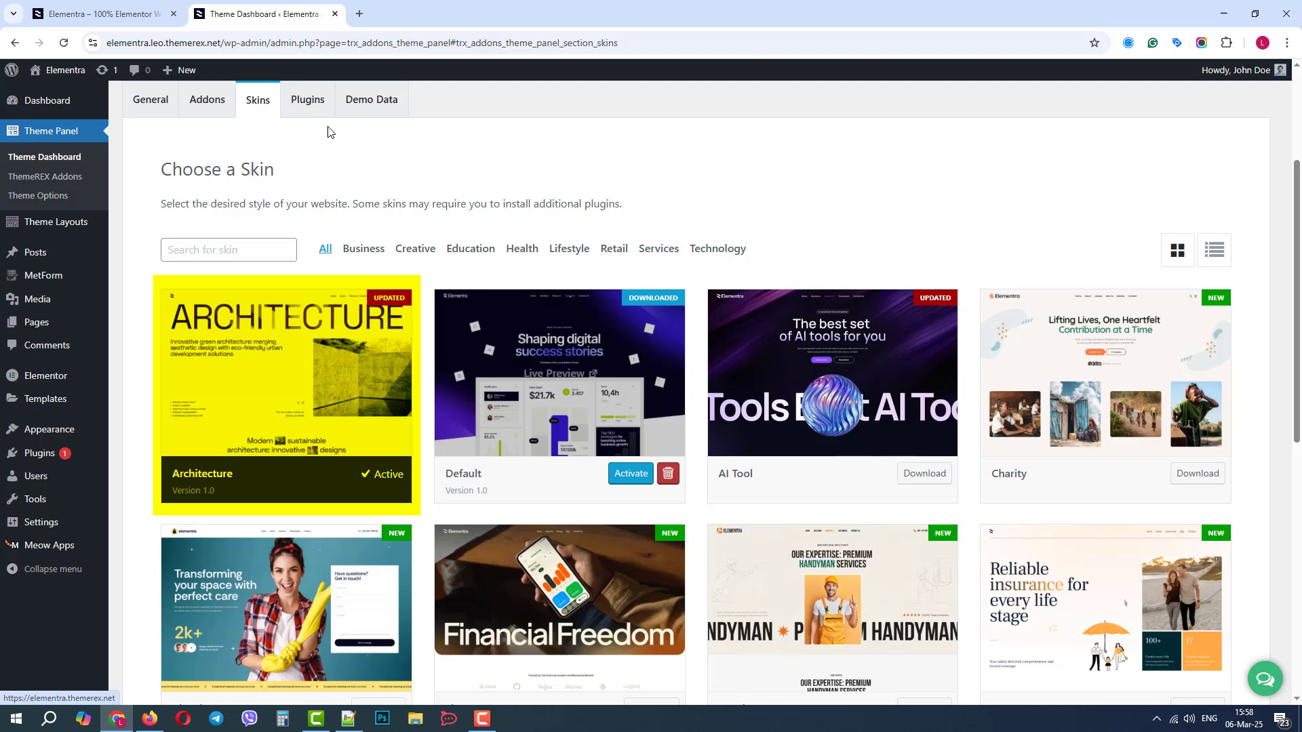
Return to the homepage tab and scroll through it to review the Architecture styling.
left_click(134, 19)
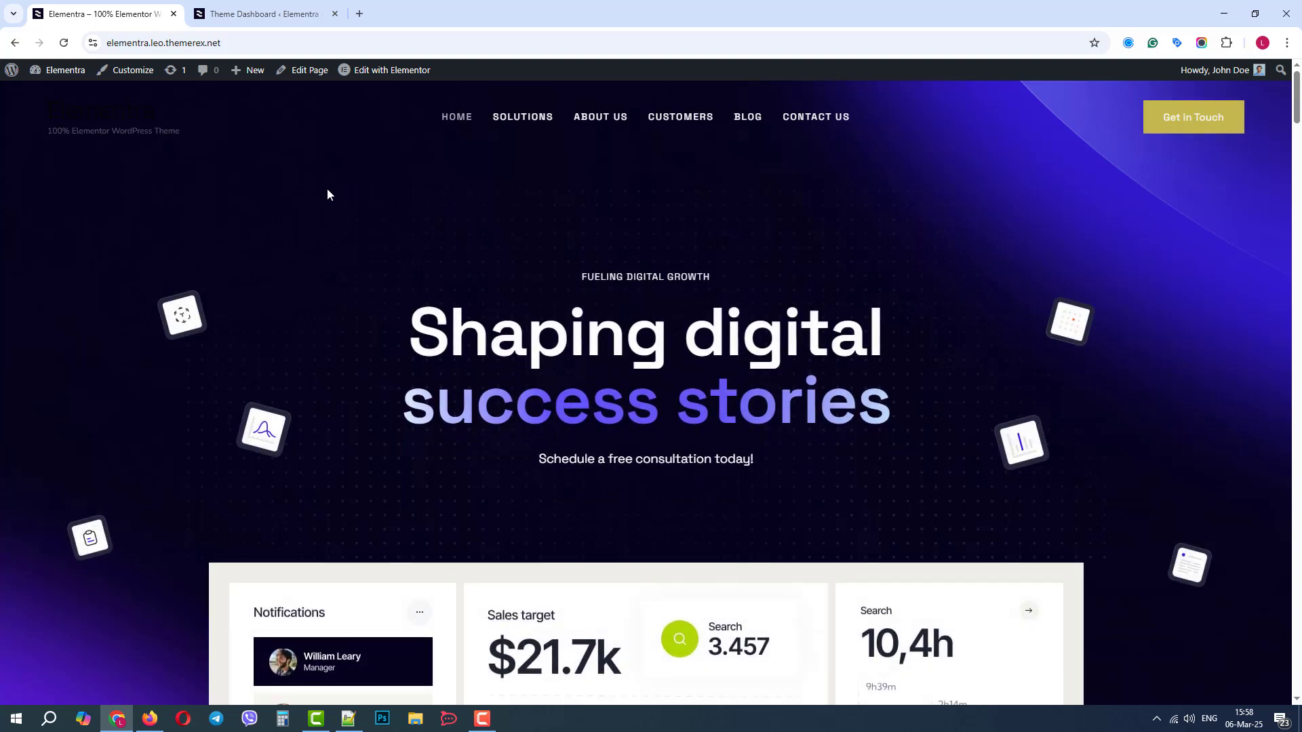
left_click_drag(1298, 112, 1217, 120)
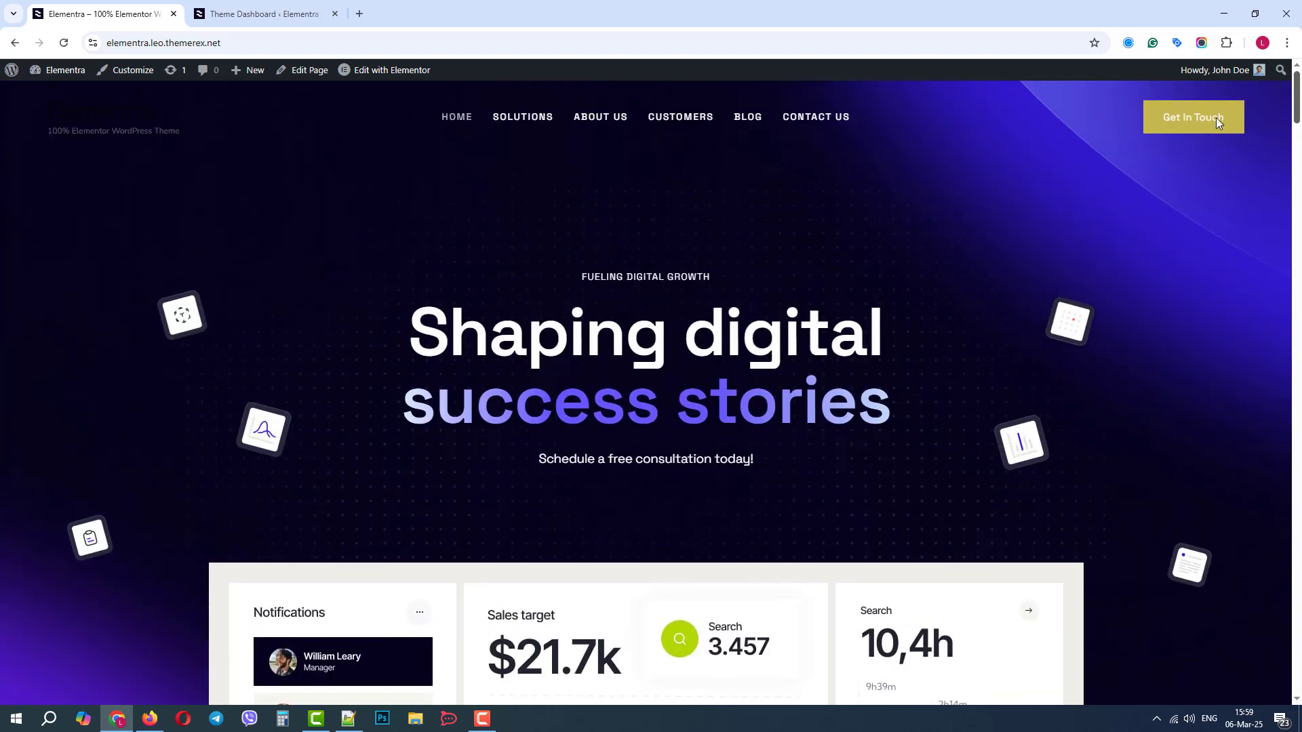
Reactivate the Default skin, then reload the site to confirm the original look.
left_click(249, 15)
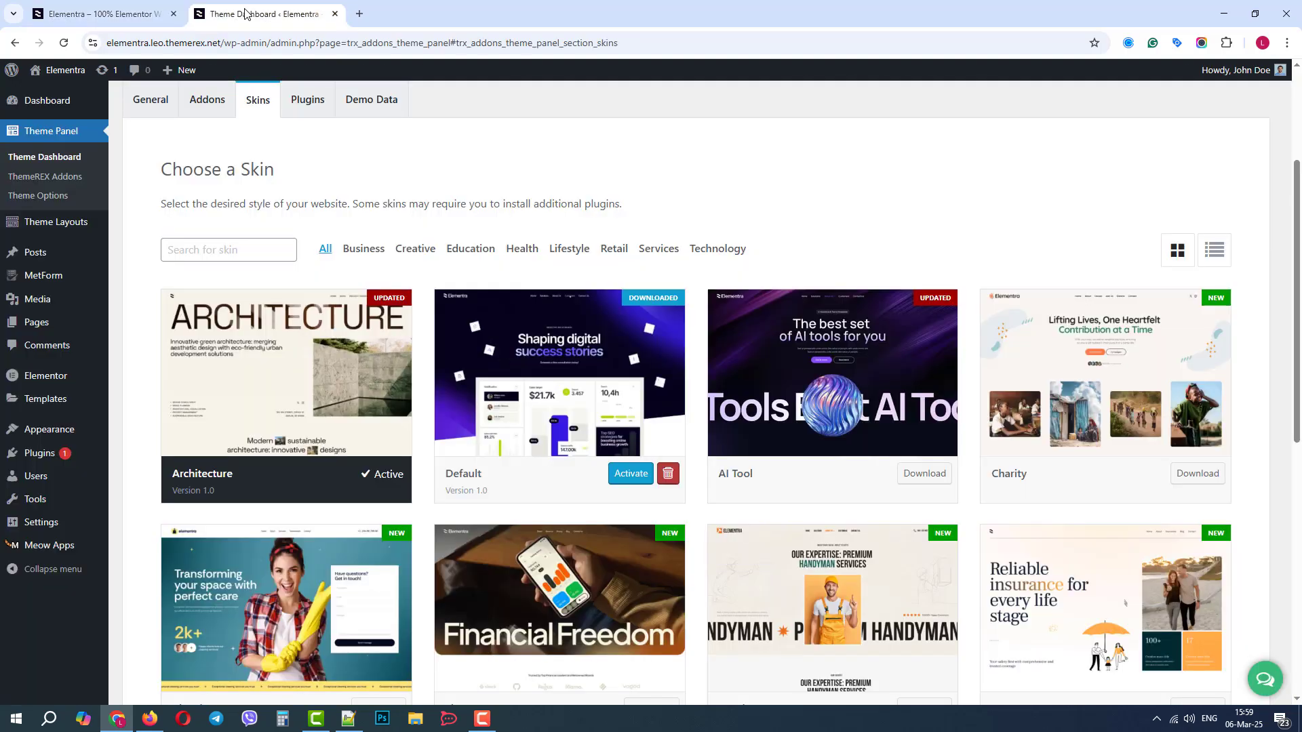
left_click(630, 473)
left_click(652, 425)
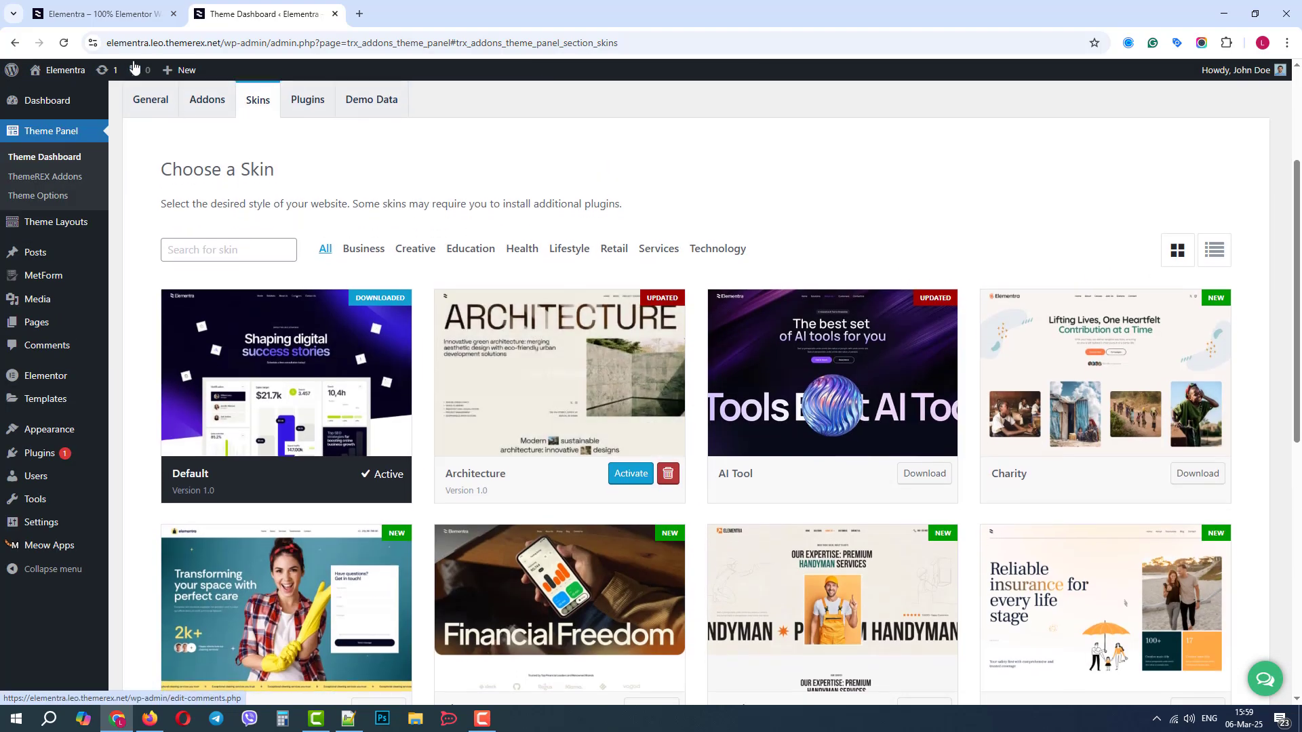
left_click(115, 15)
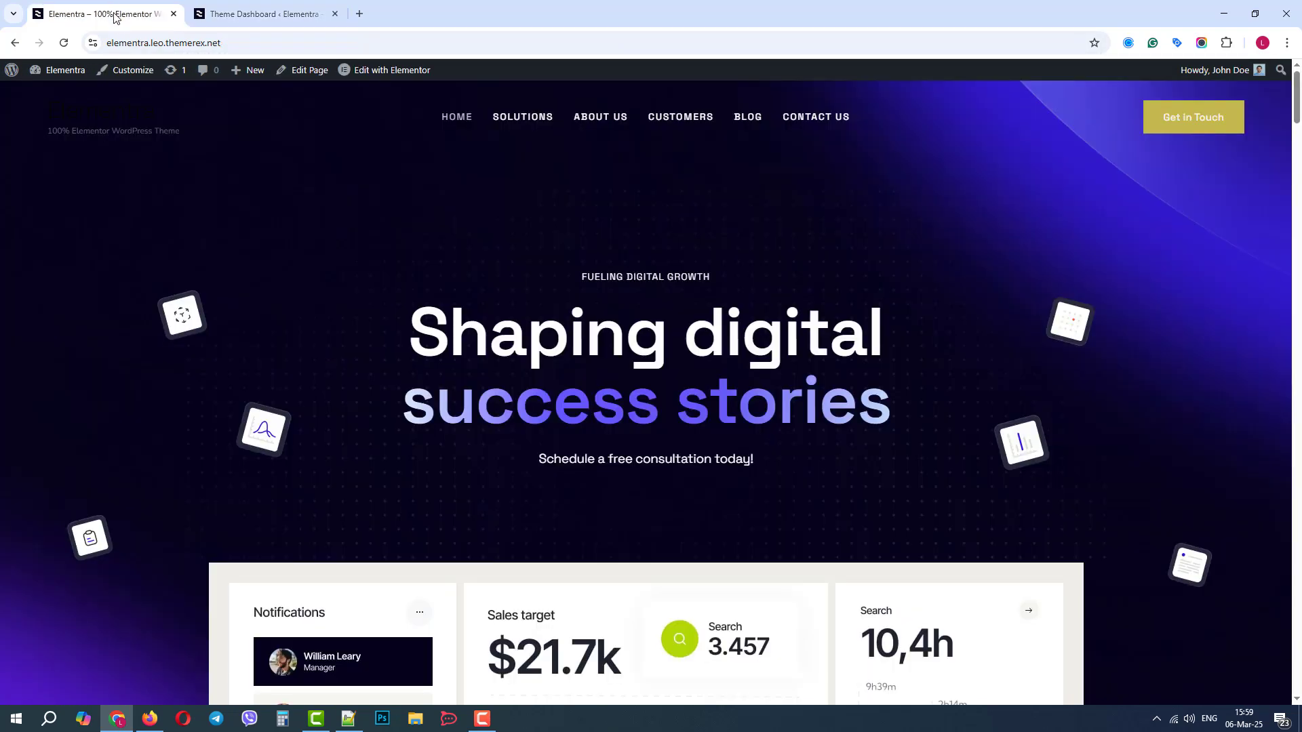
left_click(64, 43)
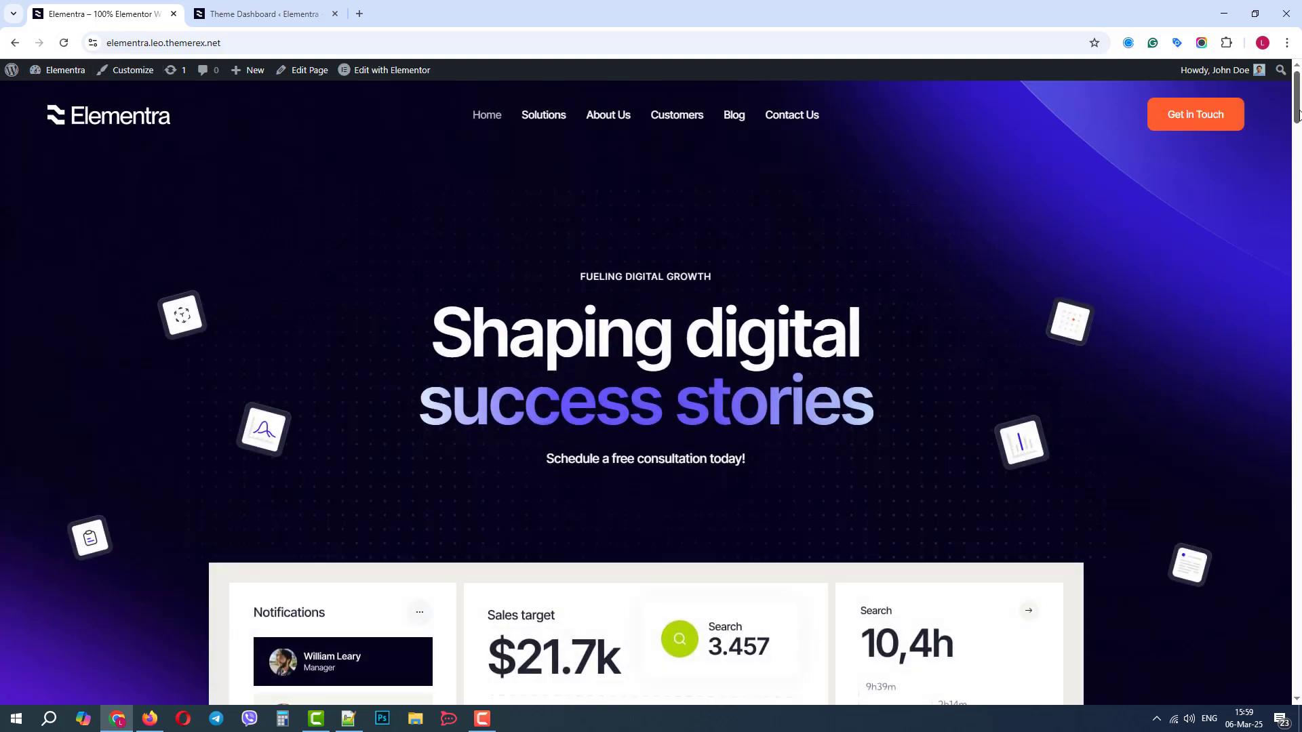
left_click_drag(1297, 115, 1296, 85)
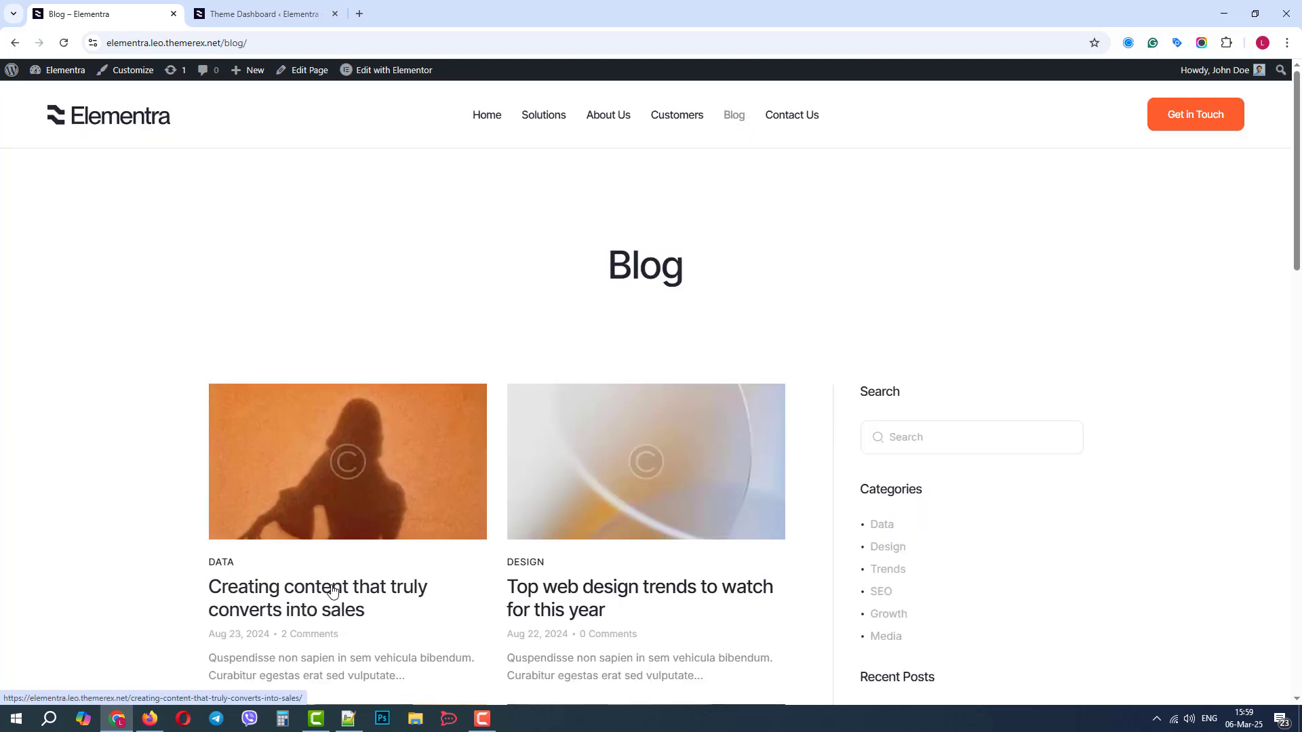
Open the post 'Creating content that truly converts into sales' in Elementor and scroll through it.
left_click(324, 599)
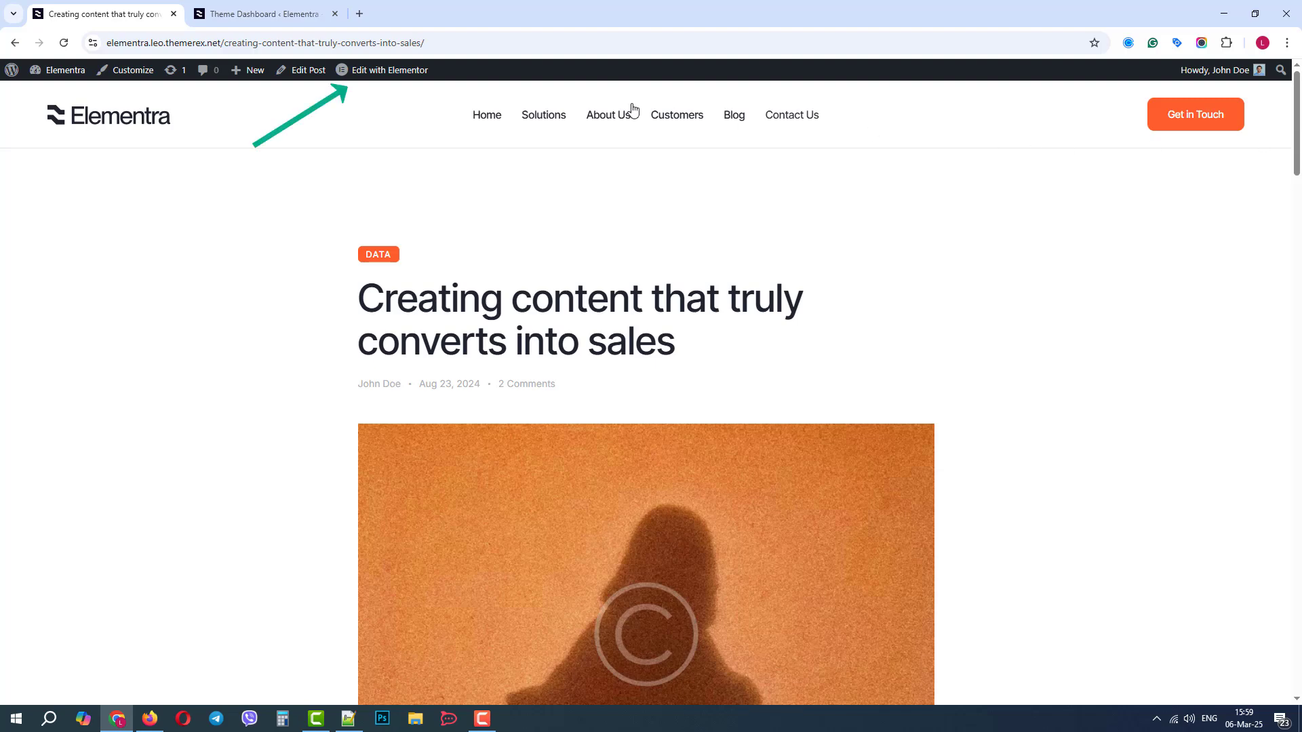
left_click(399, 73)
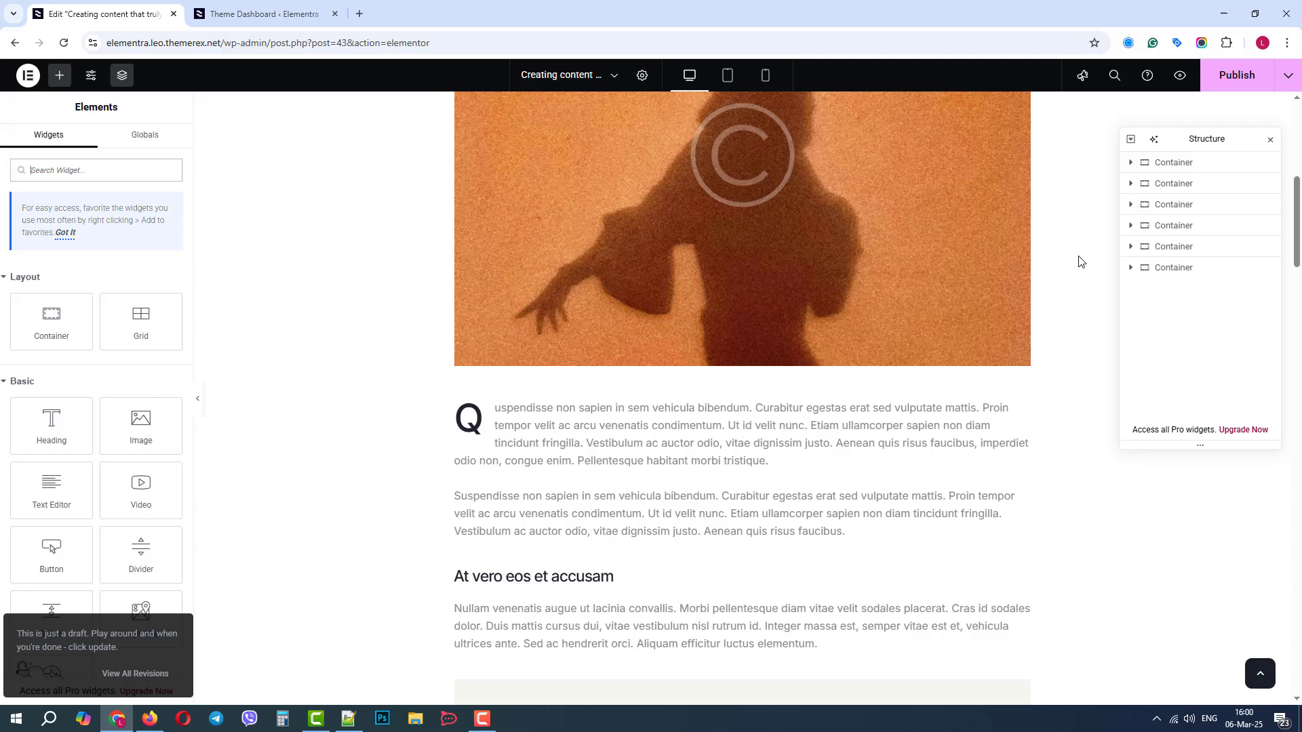
scroll(1297, 264, "up", 6)
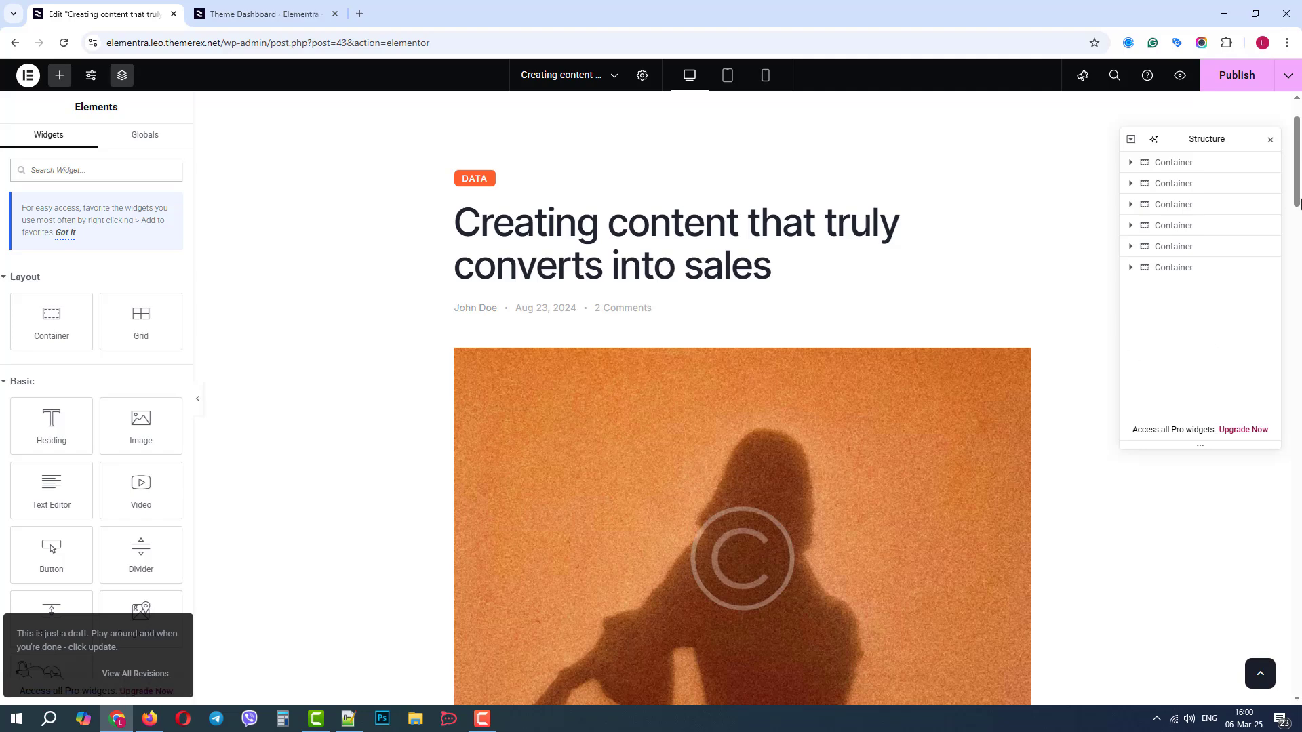
scroll(1296, 203, "down", 10)
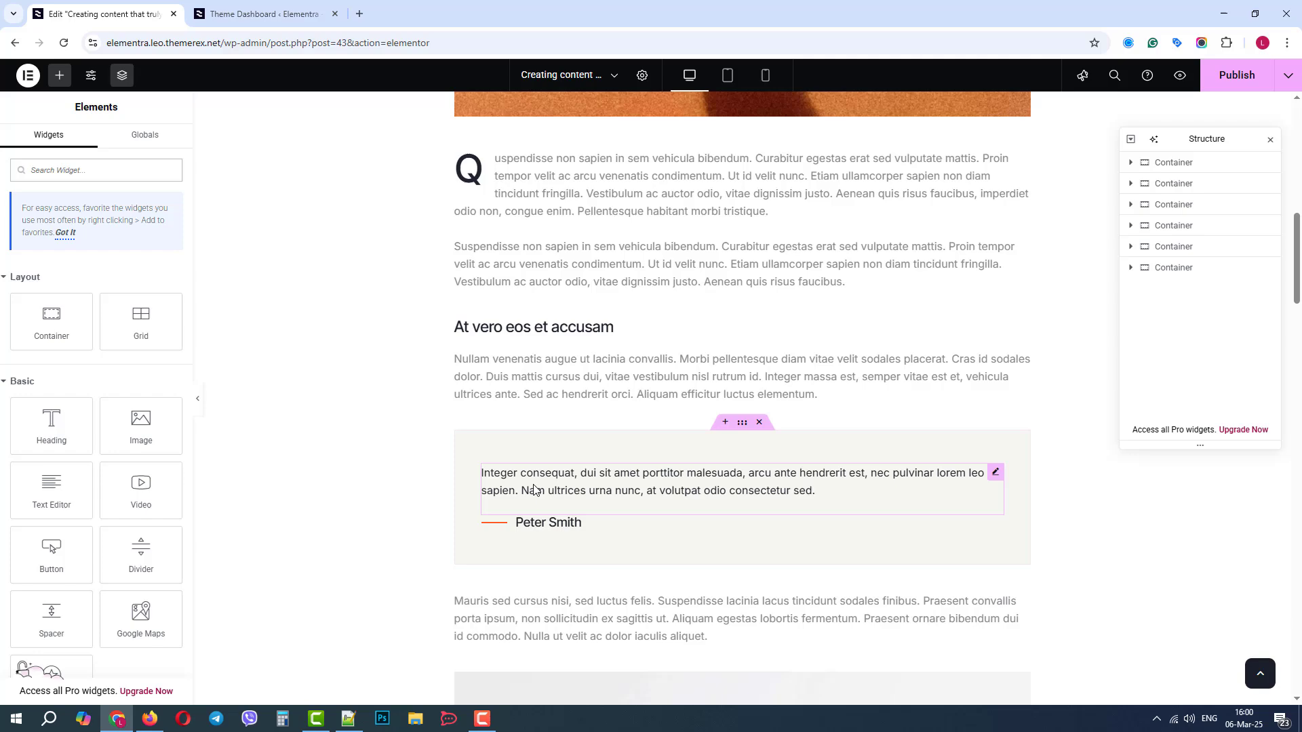
left_click_drag(1296, 295, 1270, 252)
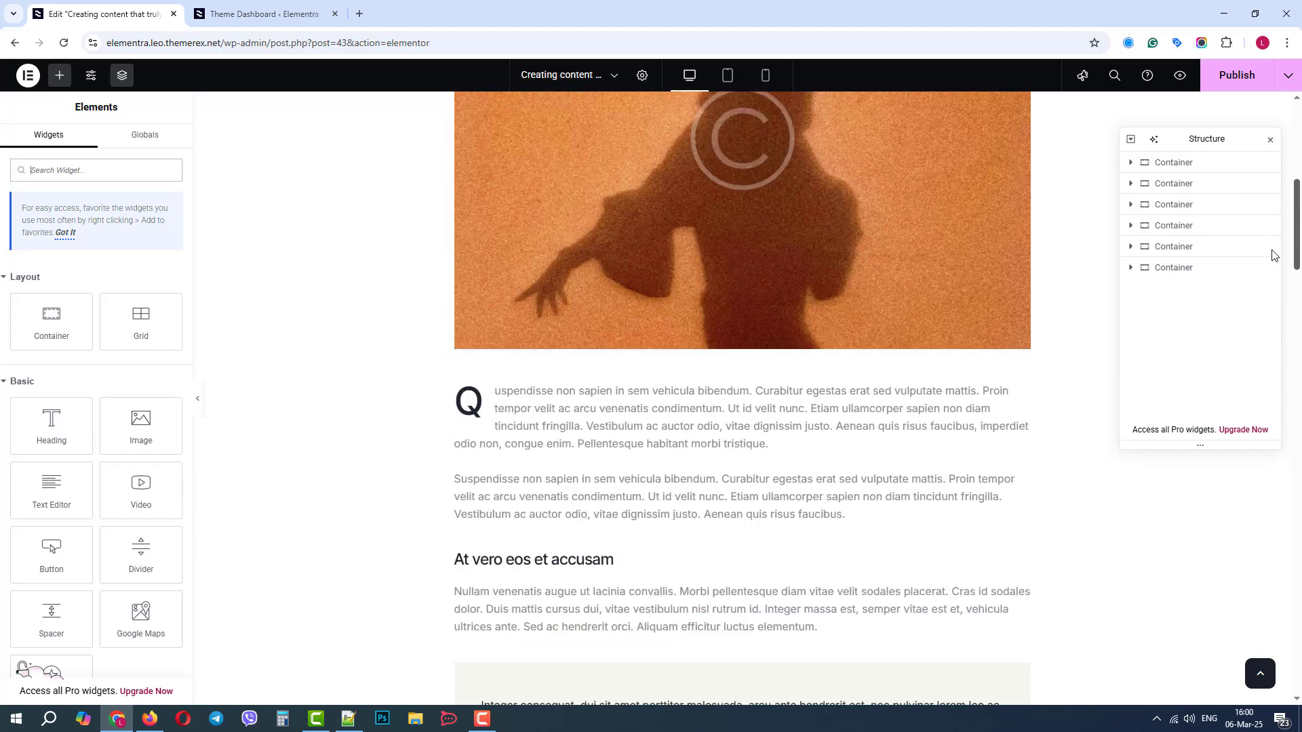
Select the Q drop-cap paragraph and browse its Text Color globals and picker without changing it.
left_click(655, 425)
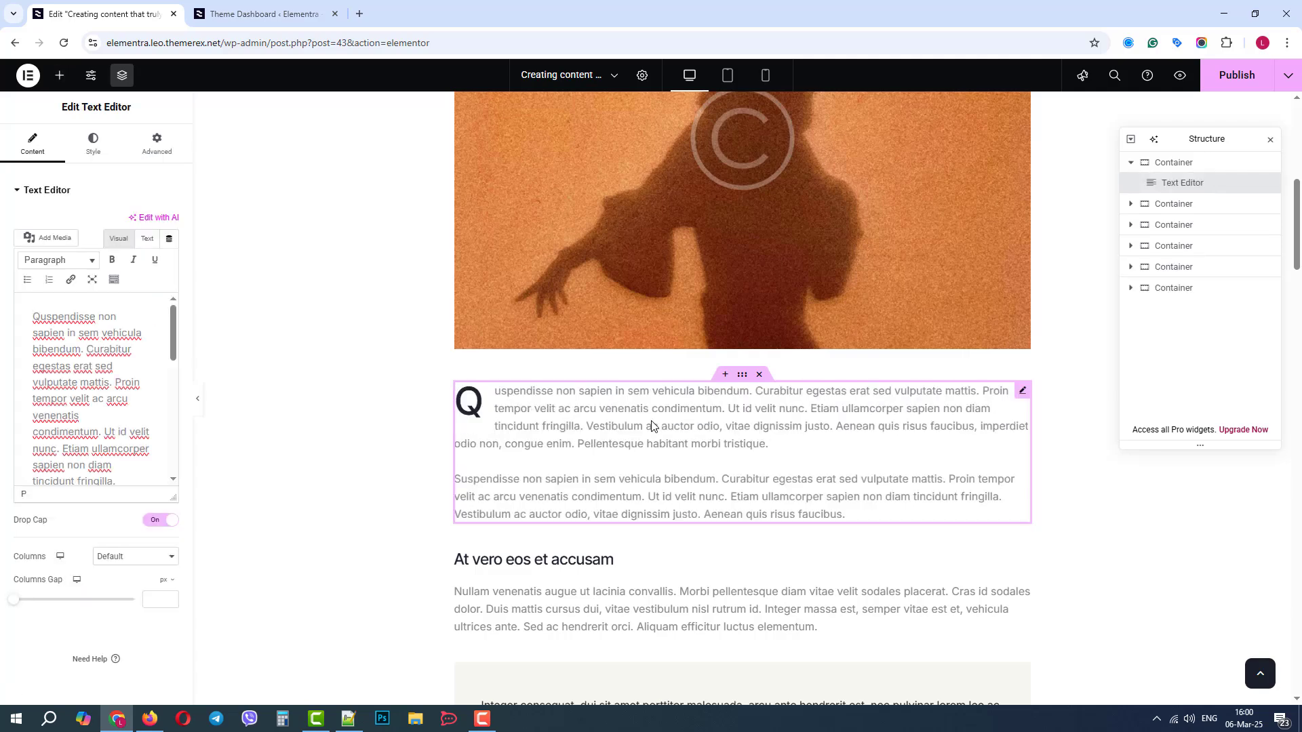
left_click(95, 153)
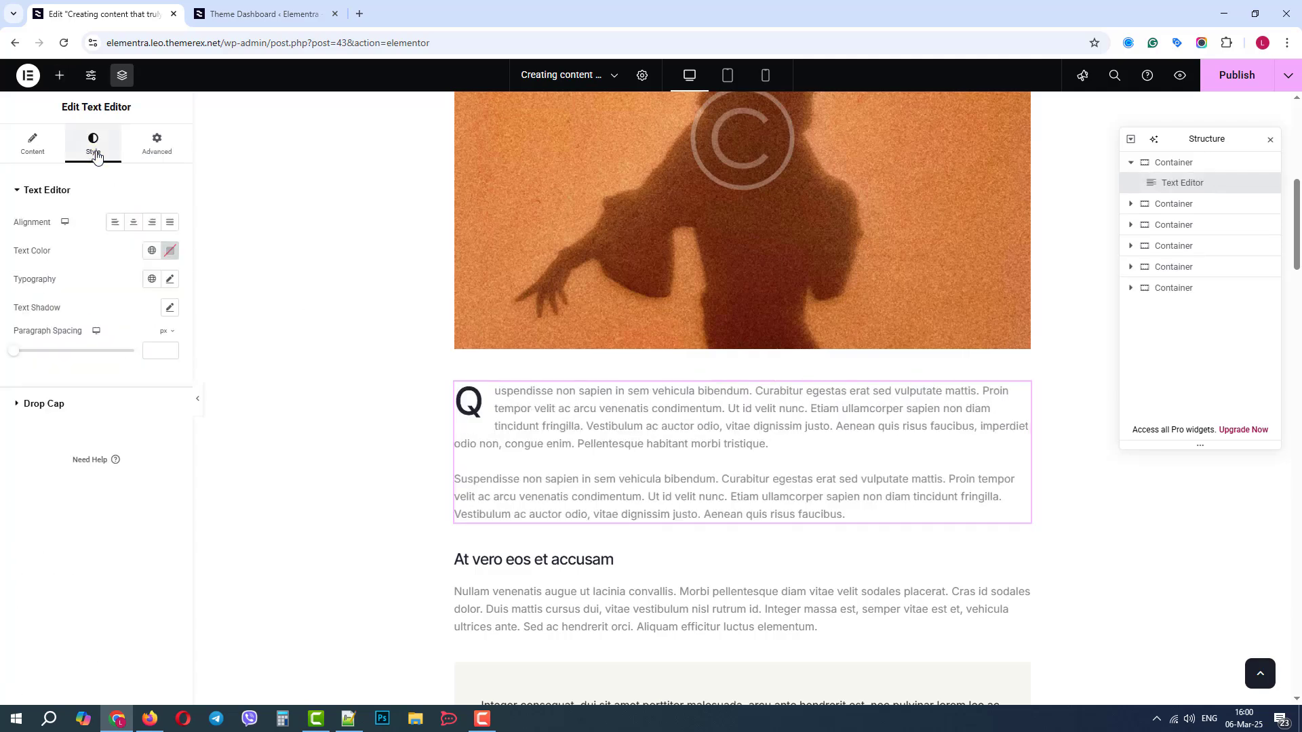
left_click(151, 253)
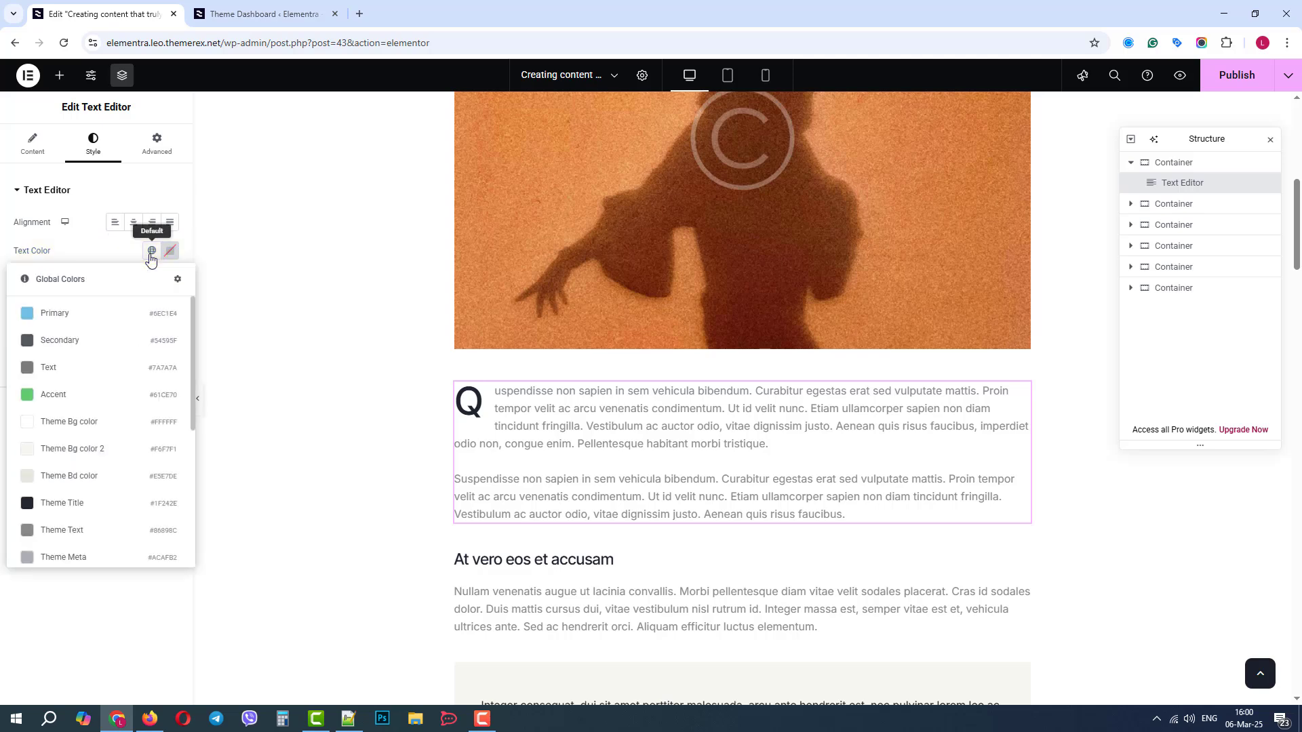
mouse_move(193, 315)
left_mouse_down()
mouse_move(188, 487)
mouse_move(198, 290)
left_mouse_up()
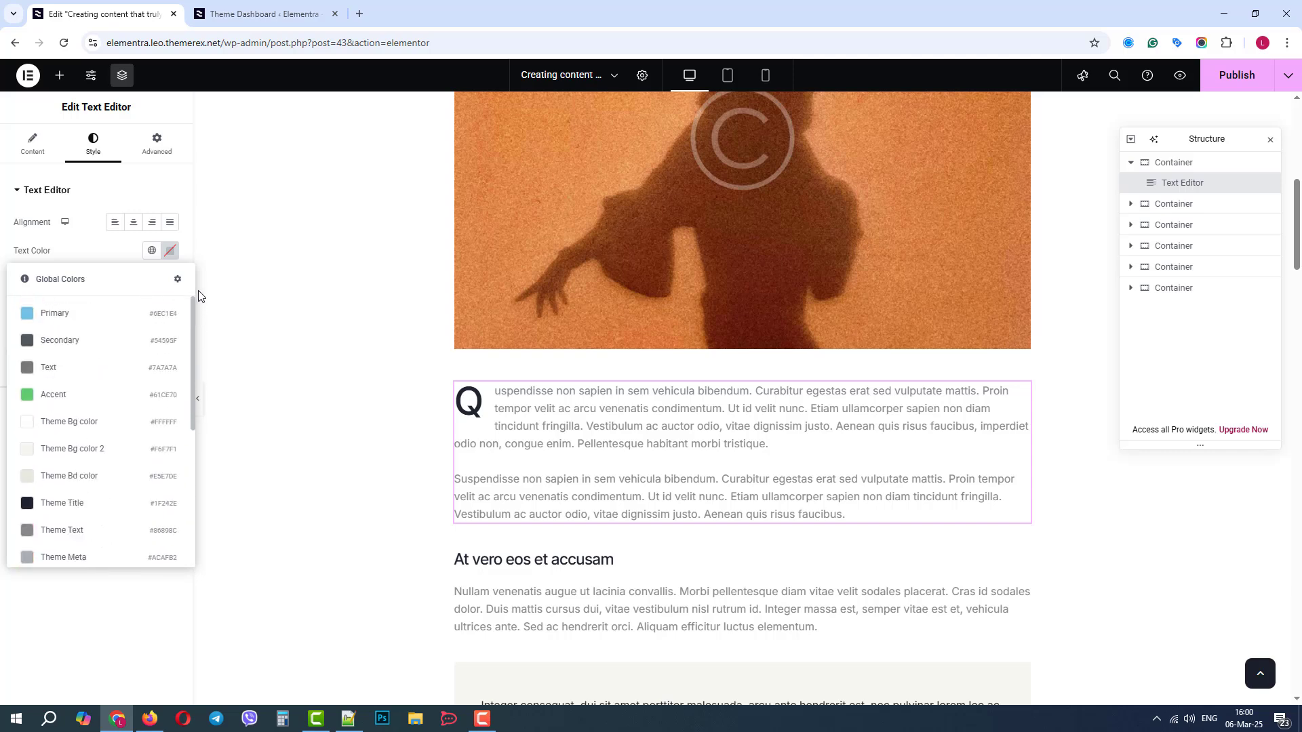
left_click(92, 254)
left_click(171, 255)
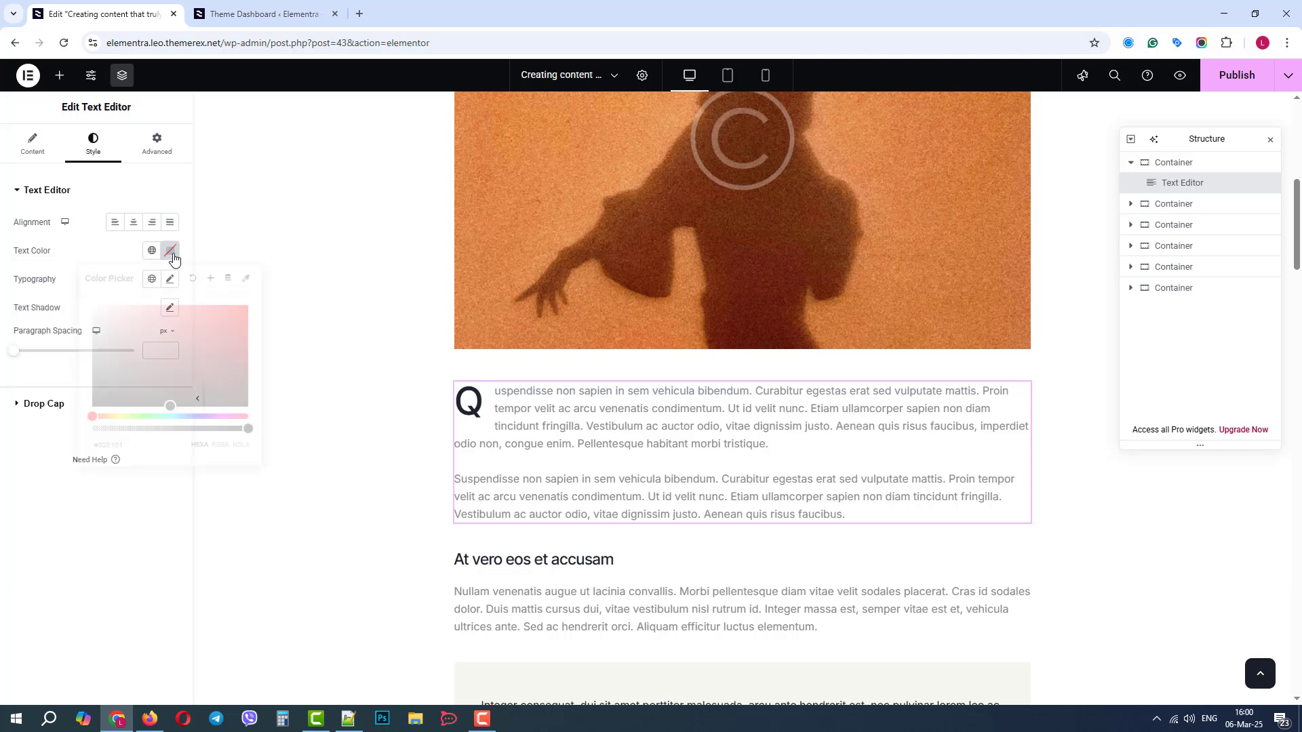
left_click(149, 188)
left_click(148, 188)
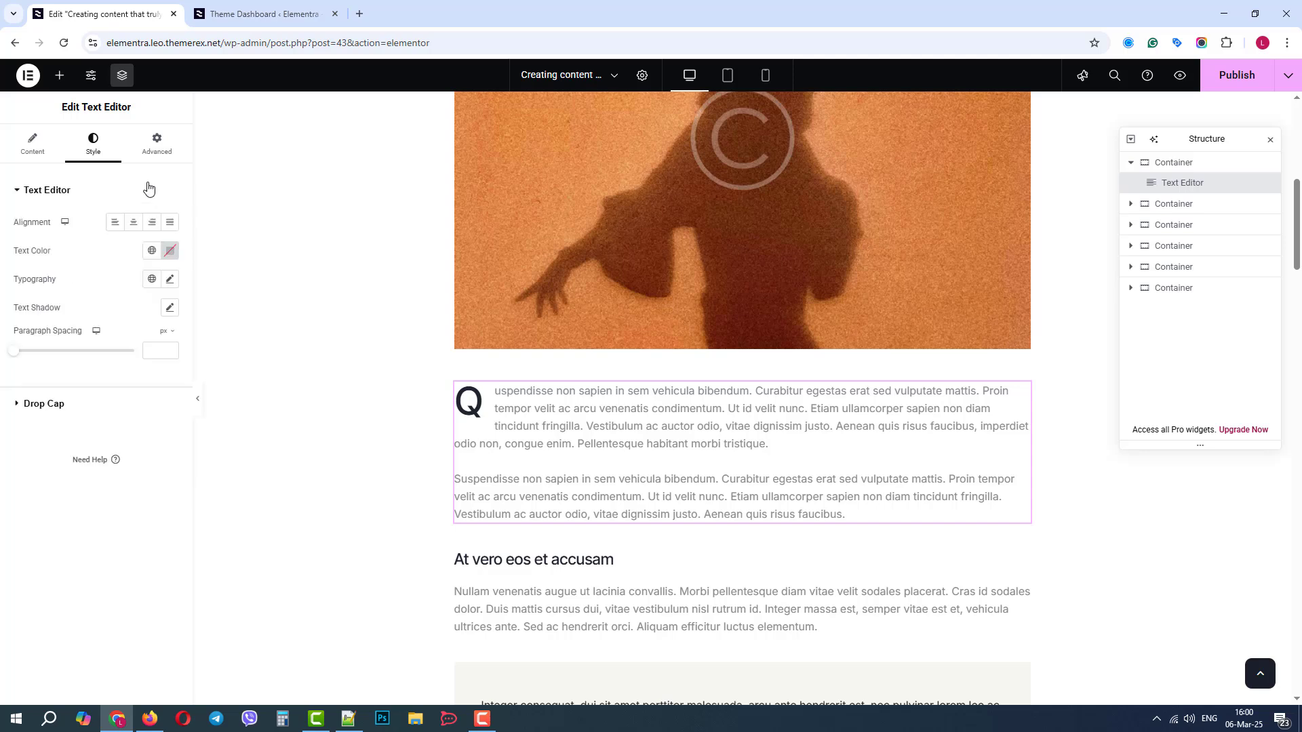
left_click(91, 80)
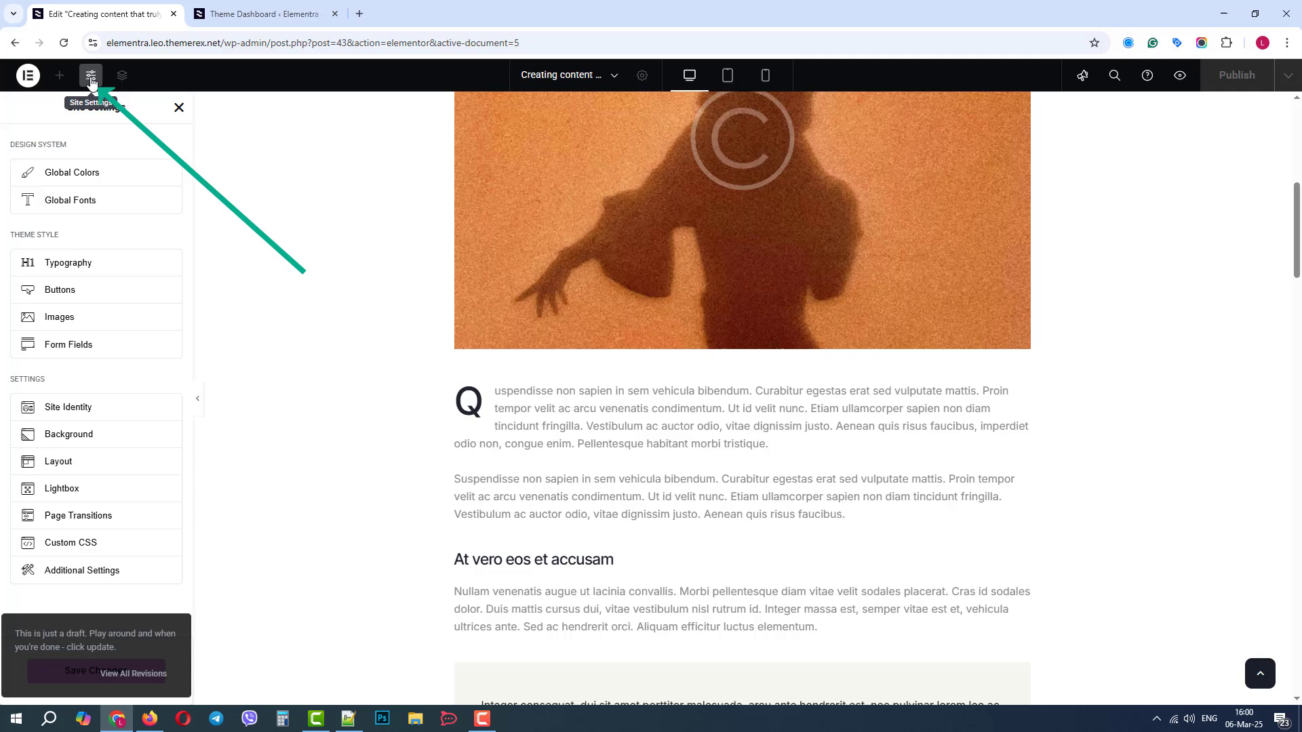
left_click(114, 181)
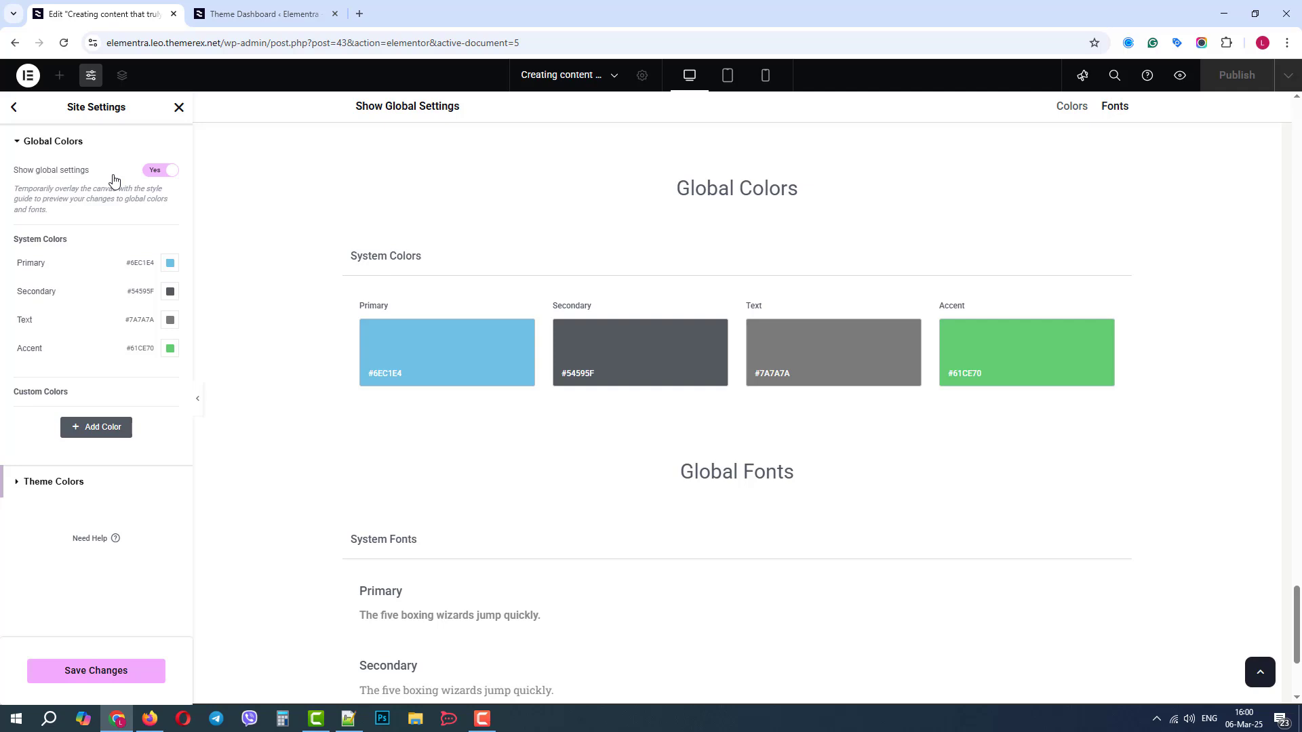
left_click(23, 142)
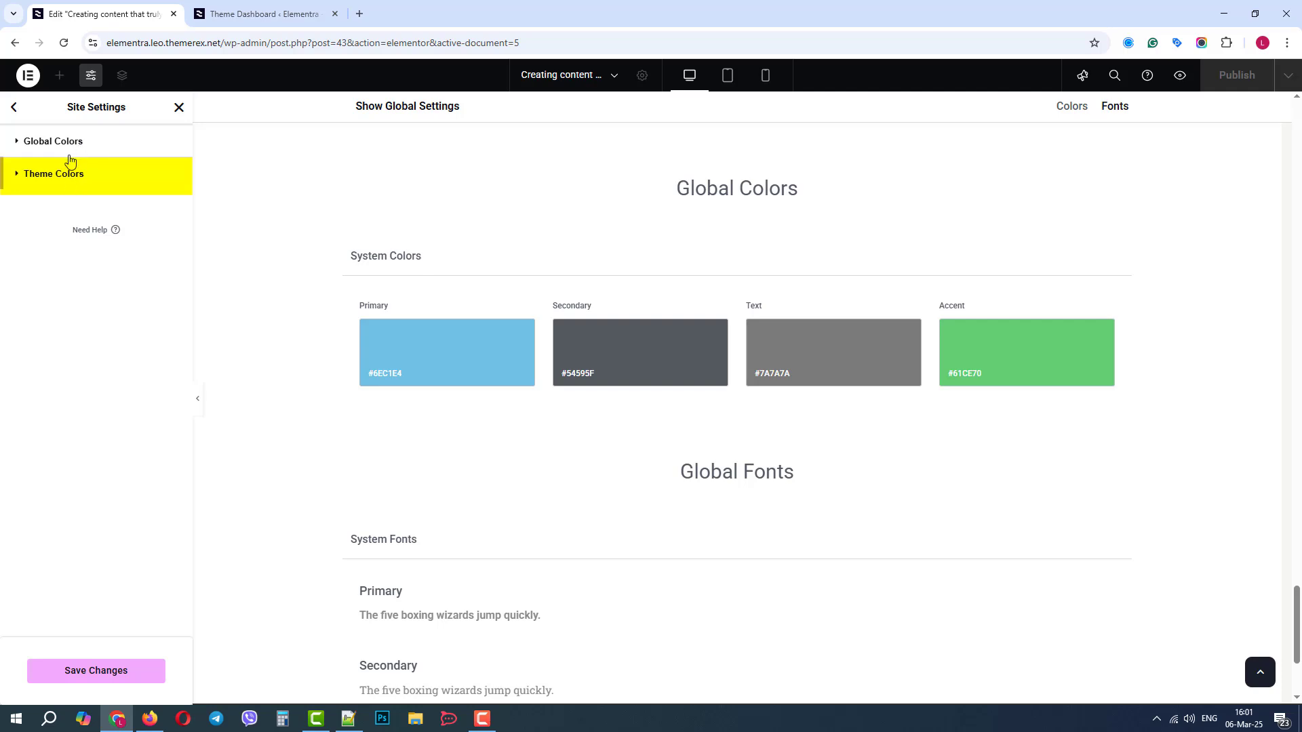
left_click(67, 144)
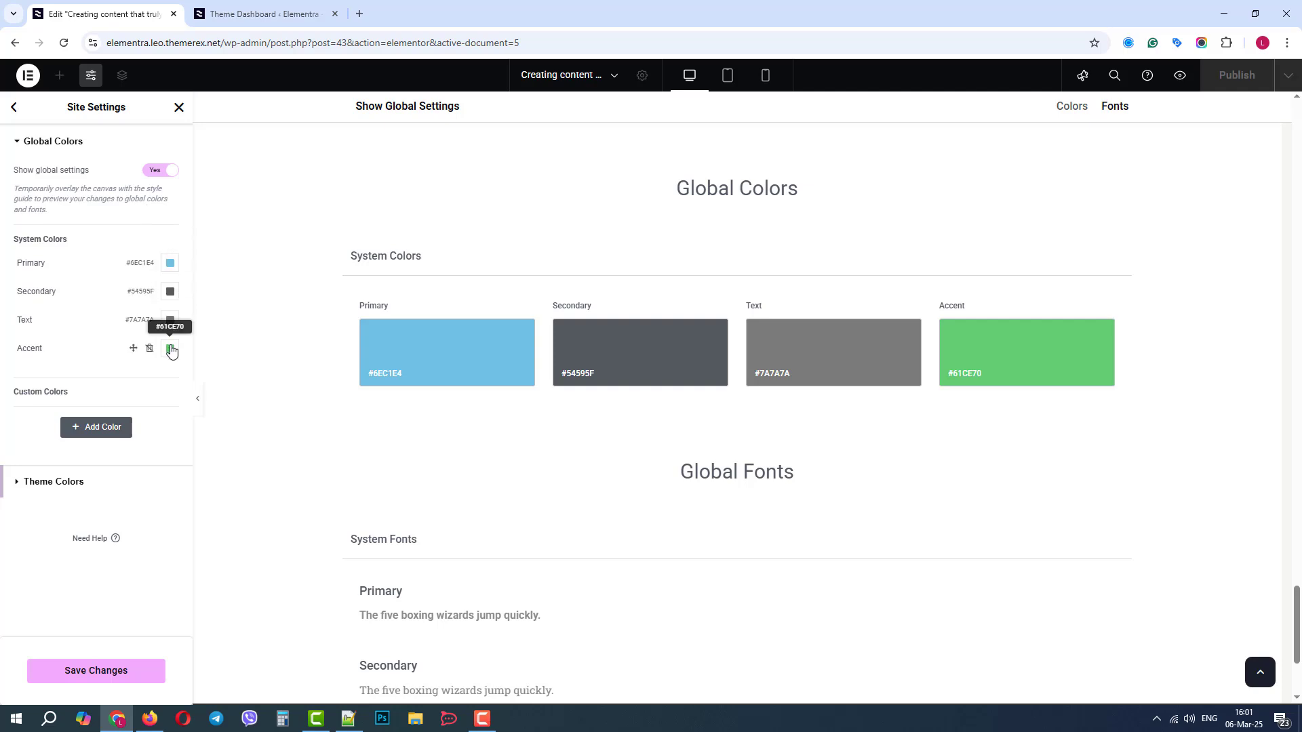
Change the Primary global colour to pale mauve #DAB7DA.
left_click(169, 263)
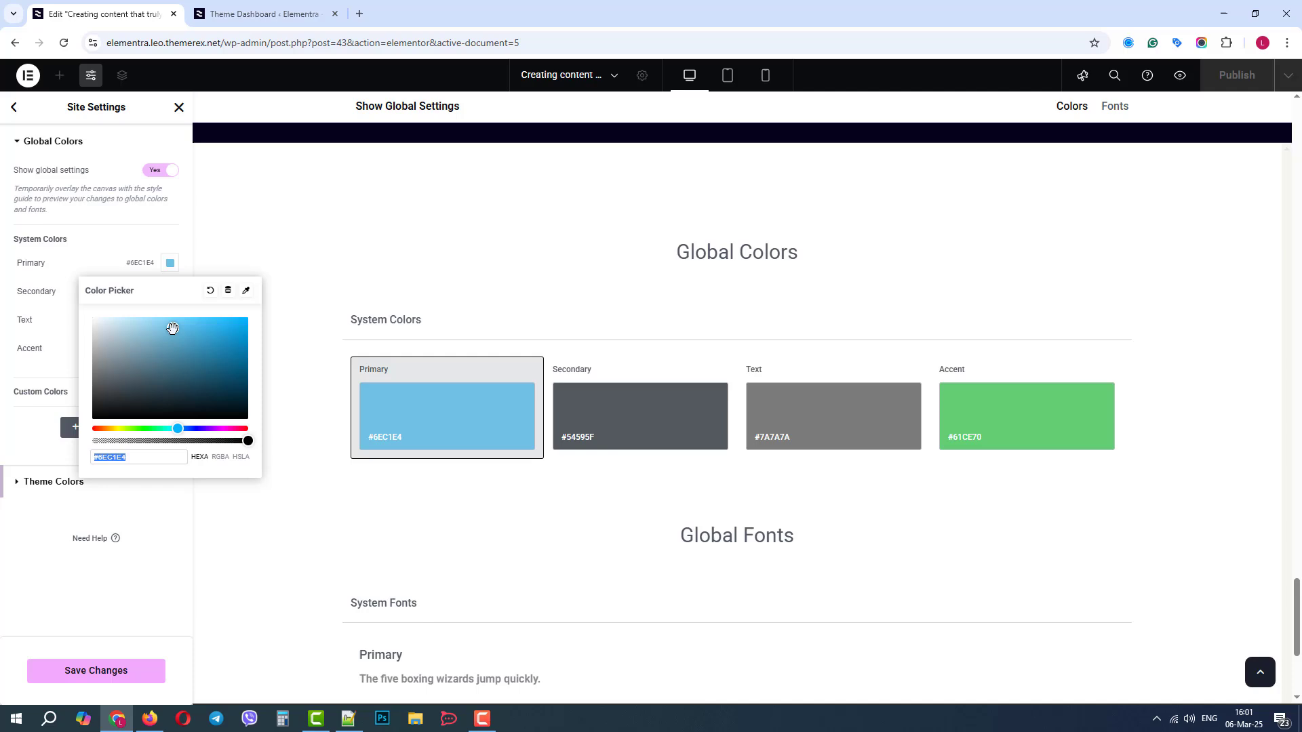
left_click(172, 329)
left_click_drag(112, 341, 116, 332)
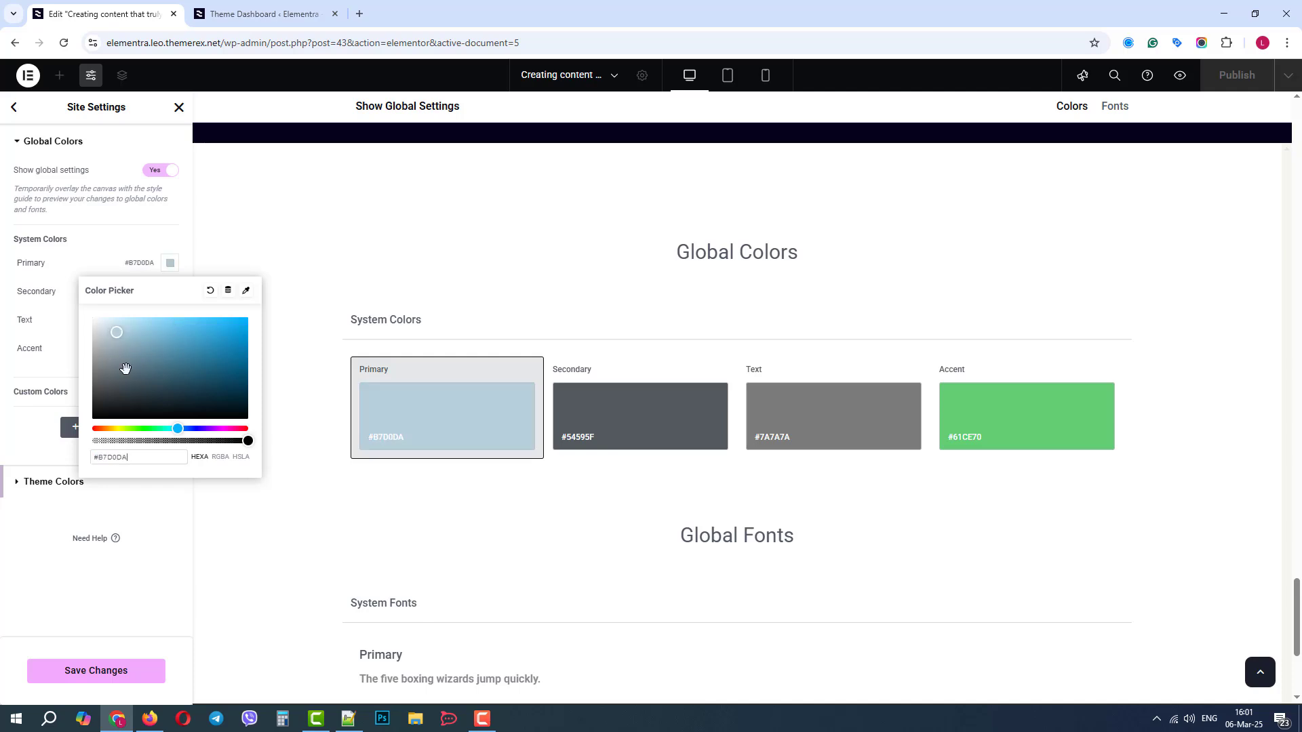
left_click_drag(177, 427, 217, 429)
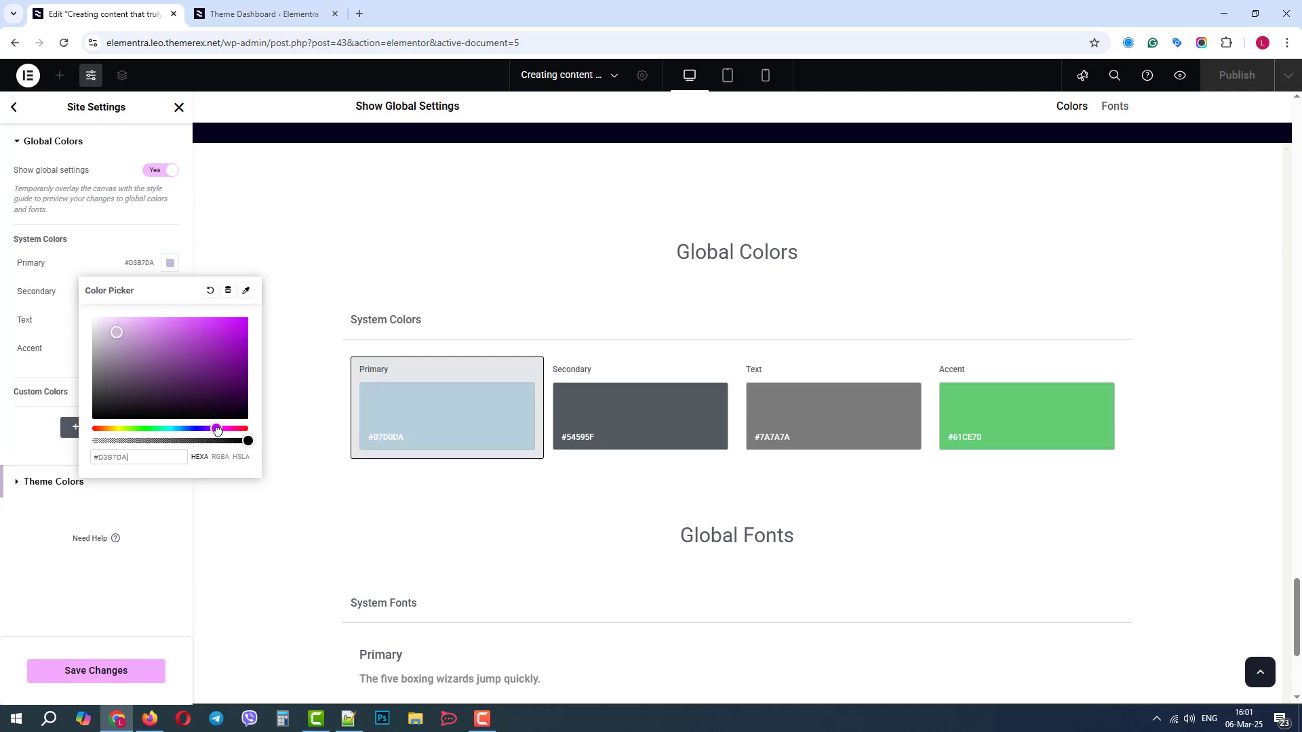
left_click(160, 240)
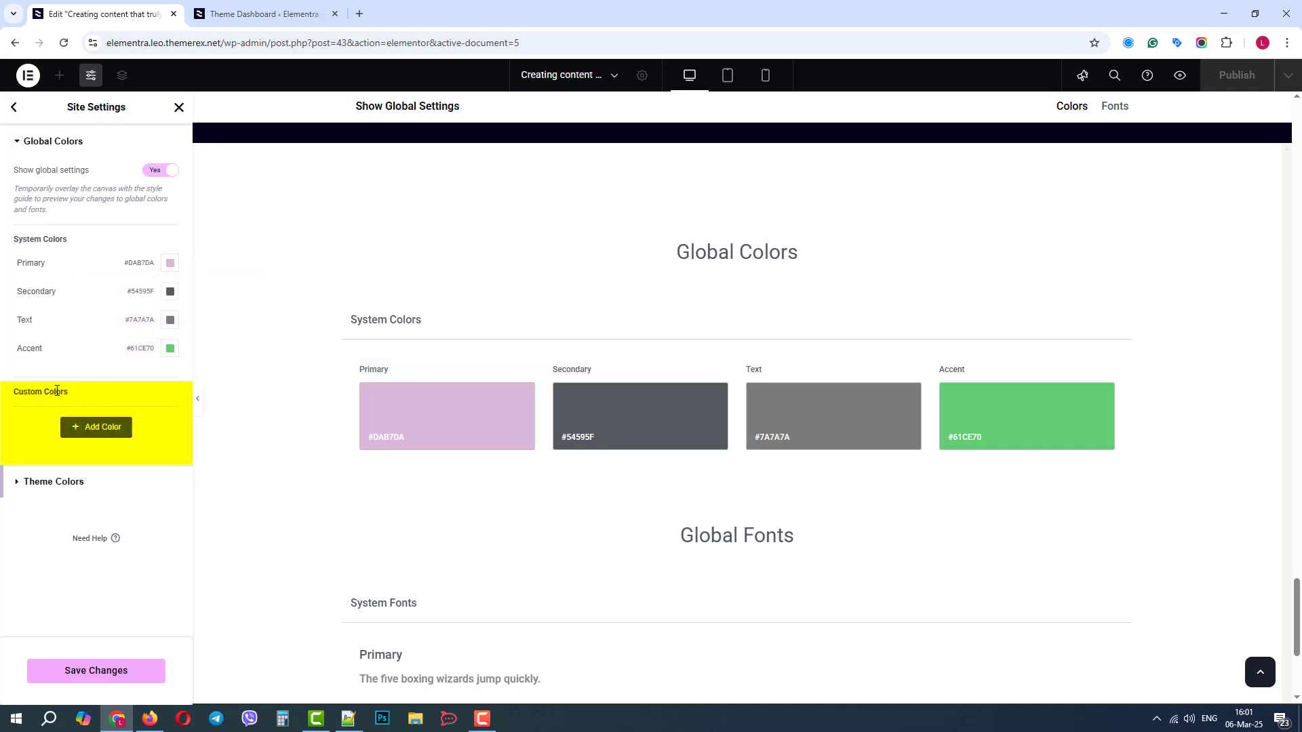
Add a custom global colour named 'Elementra Custom' set to blue #273AE7.
left_click(101, 427)
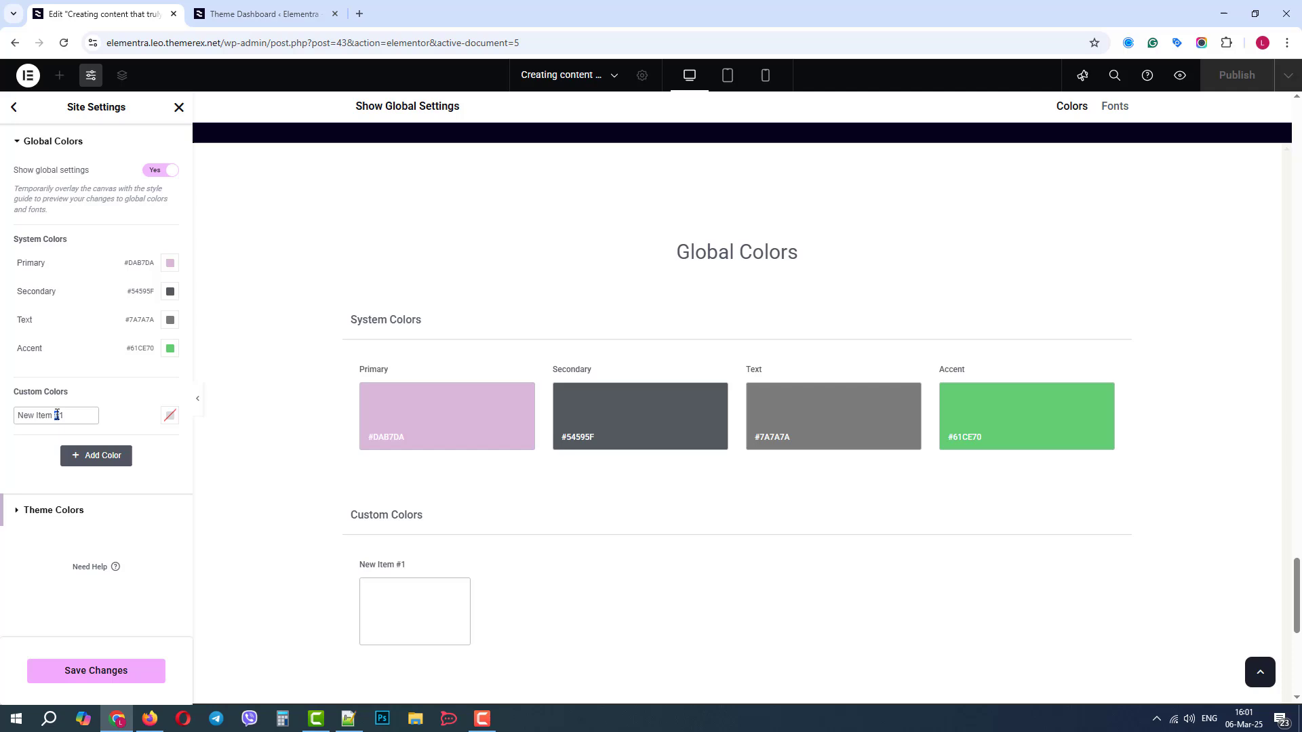
triple_click(56, 414)
type("Elementra Custom")
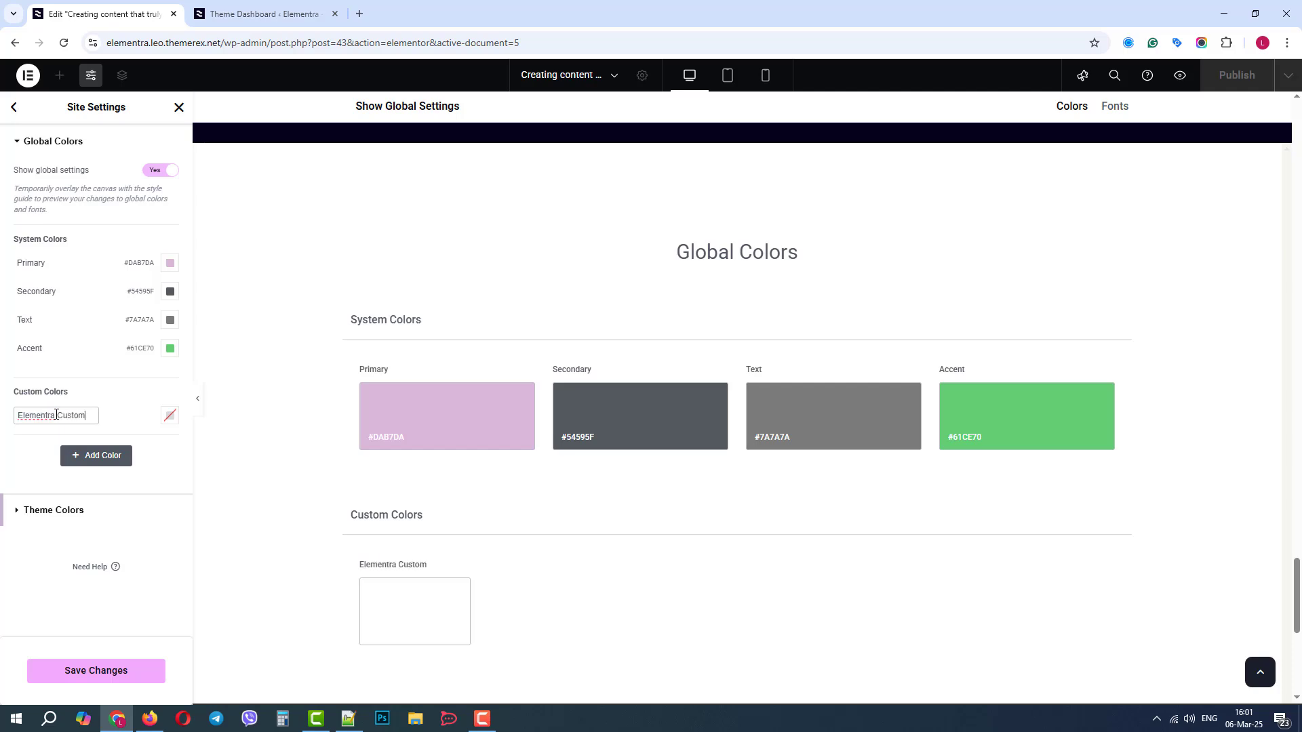
left_click(168, 415)
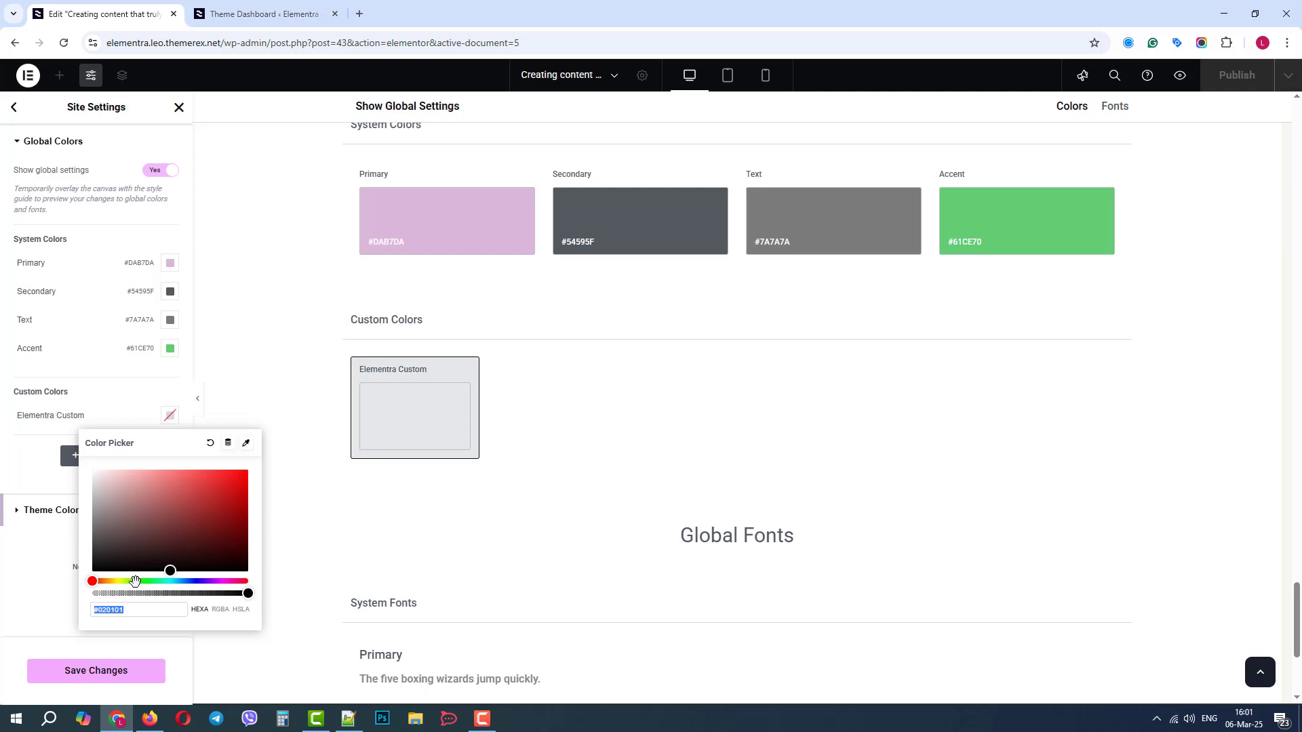
left_click_drag(135, 581, 194, 582)
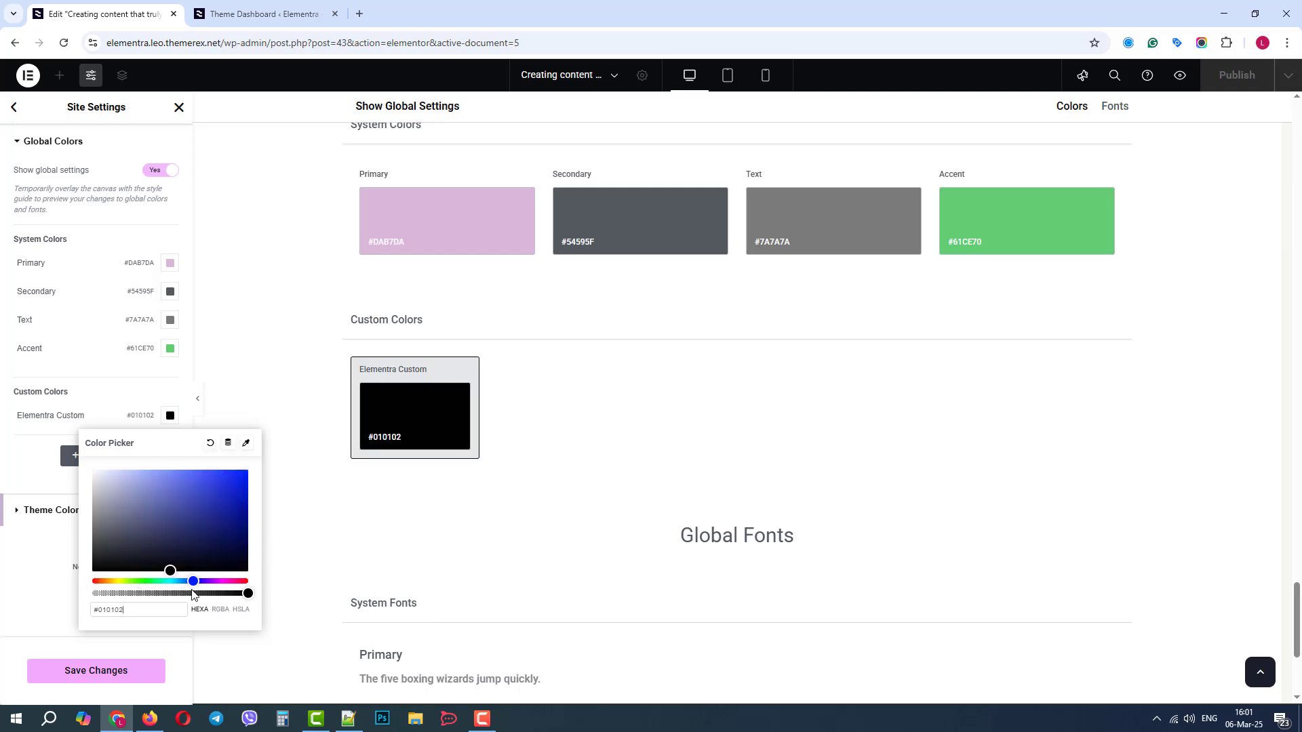
left_click_drag(221, 481, 222, 480)
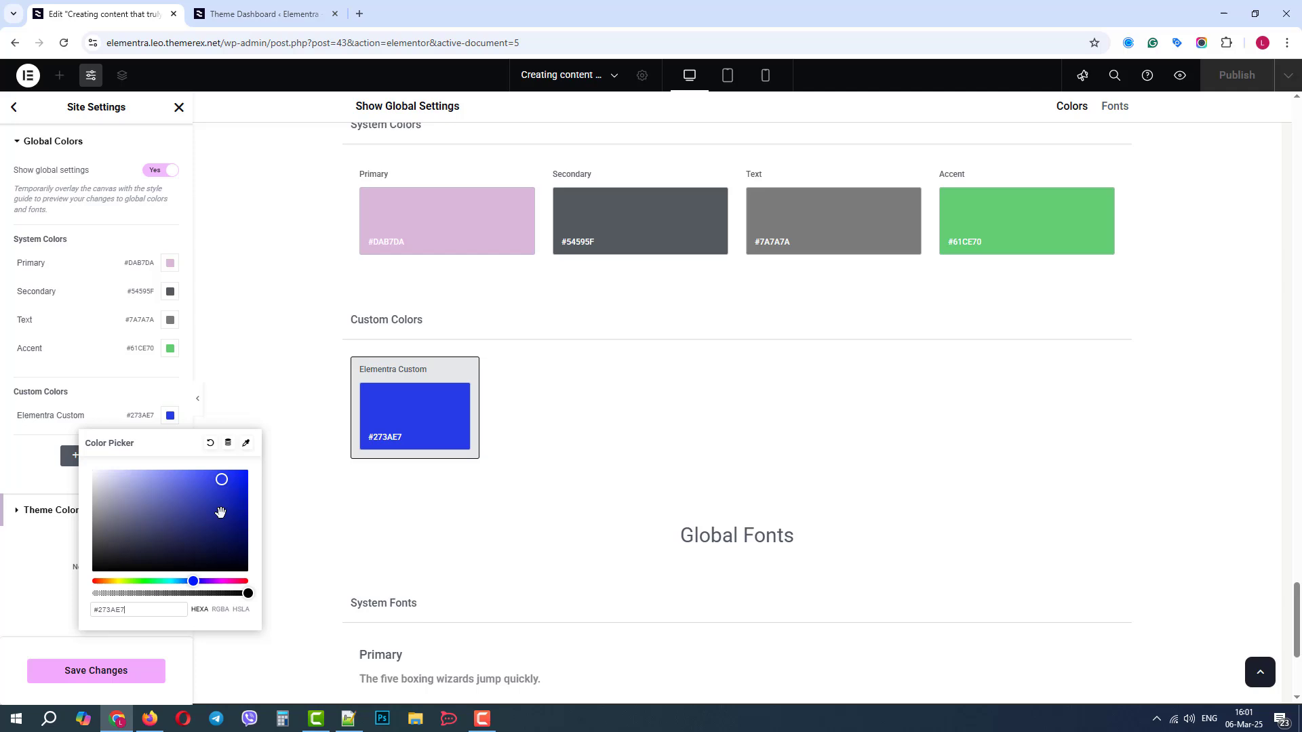
left_click(31, 589)
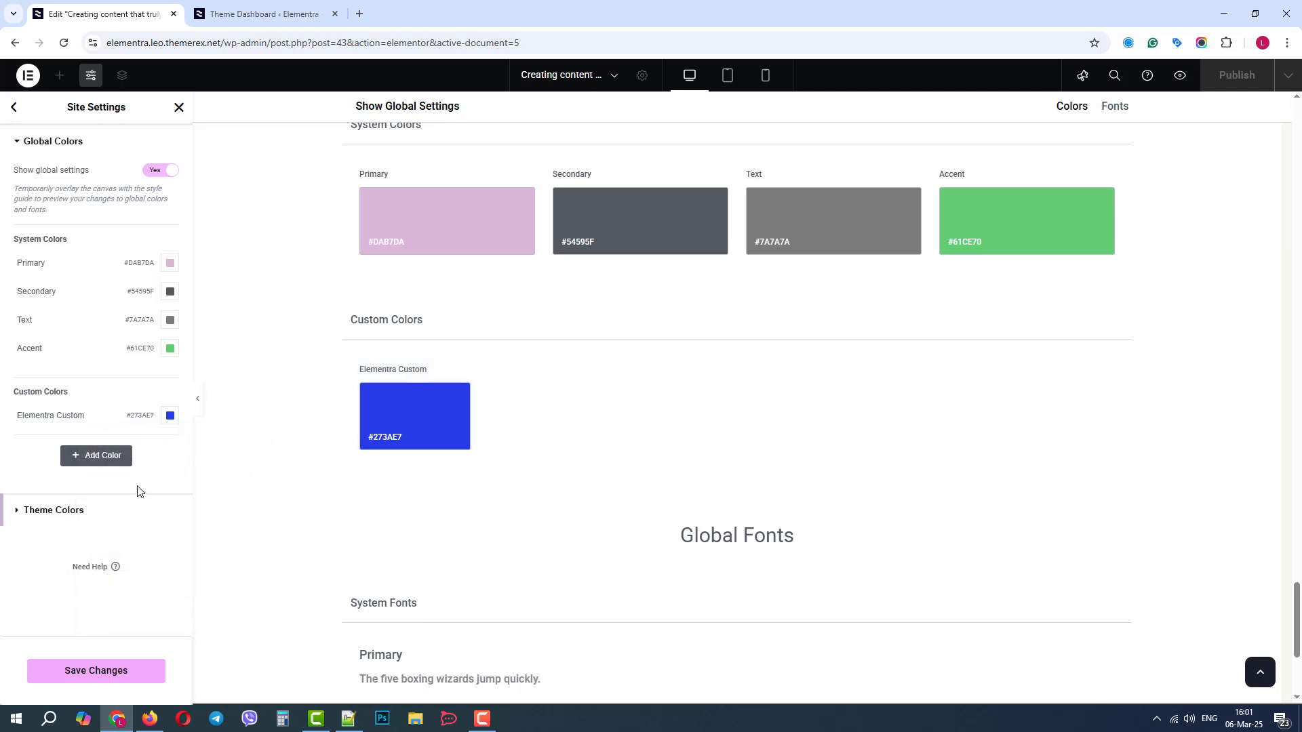
Set Show global settings to No, collapse Global Colors and expand Theme Colors to review values.
left_click(170, 175)
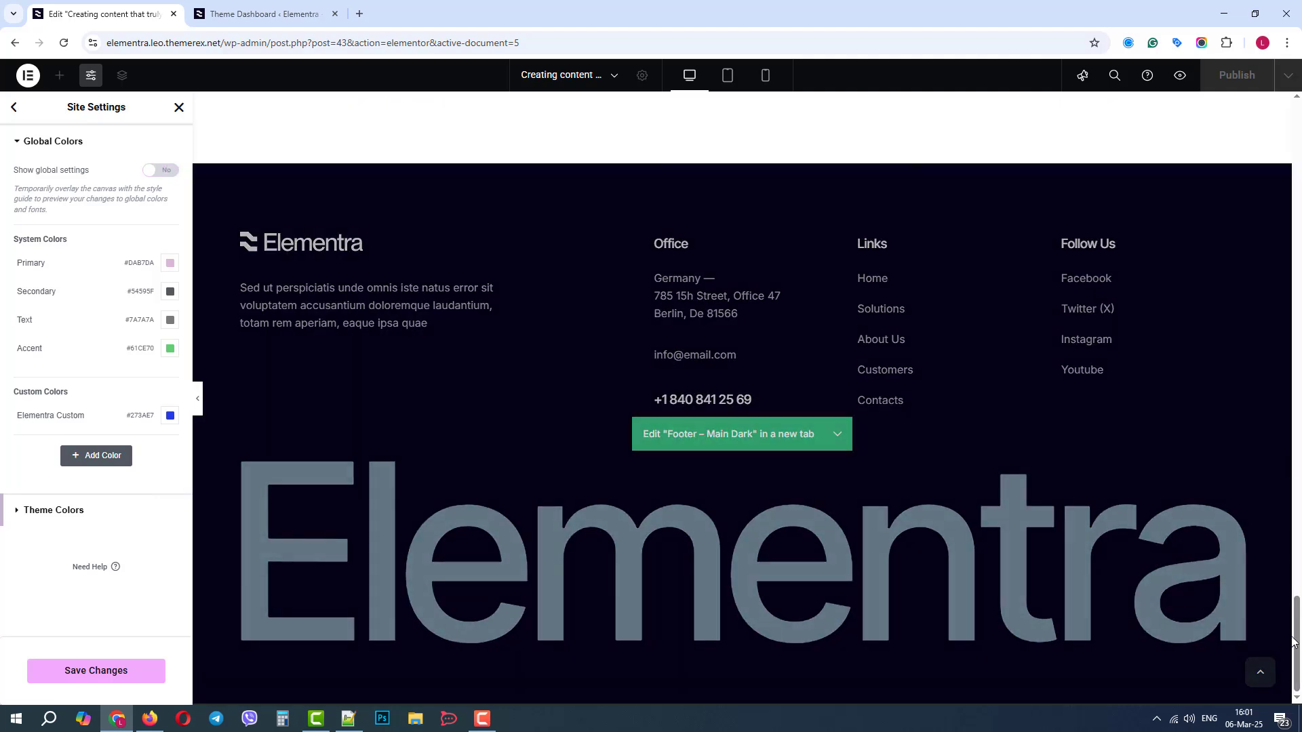
left_click_drag(1293, 643, 1299, 171)
left_click(60, 145)
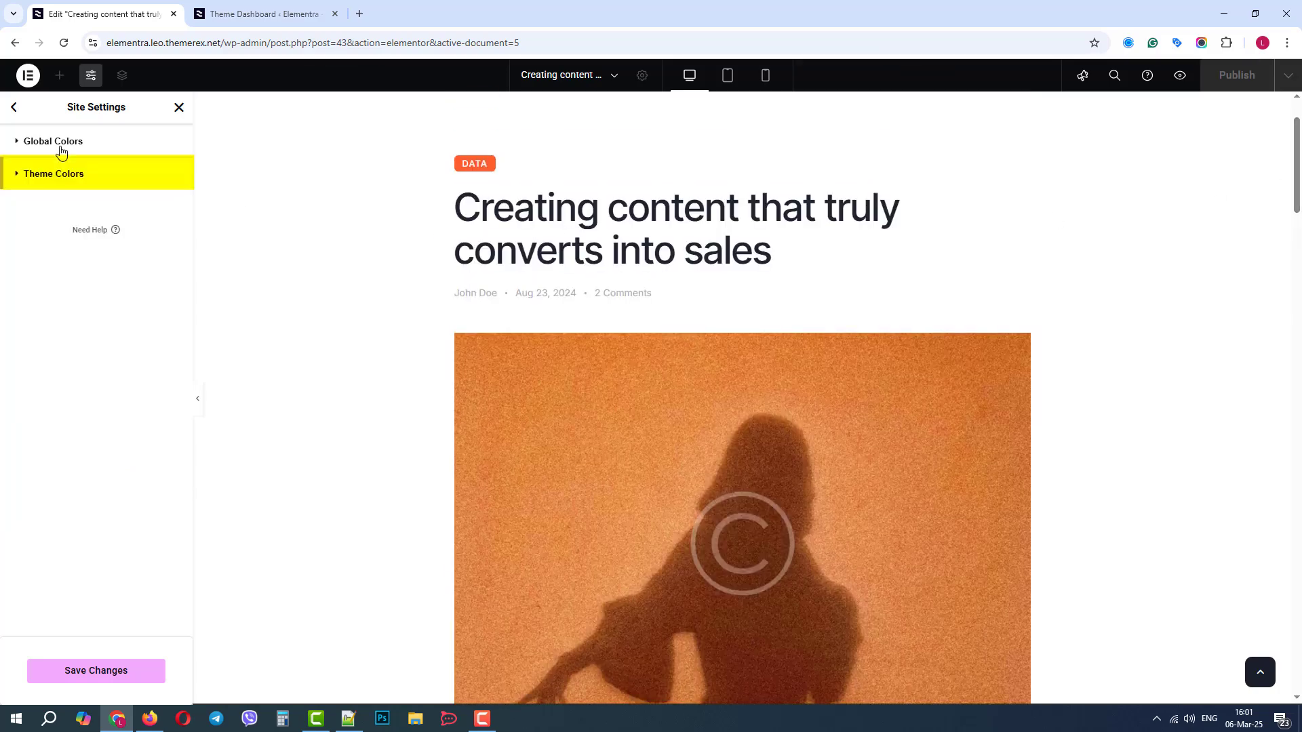
left_click(57, 176)
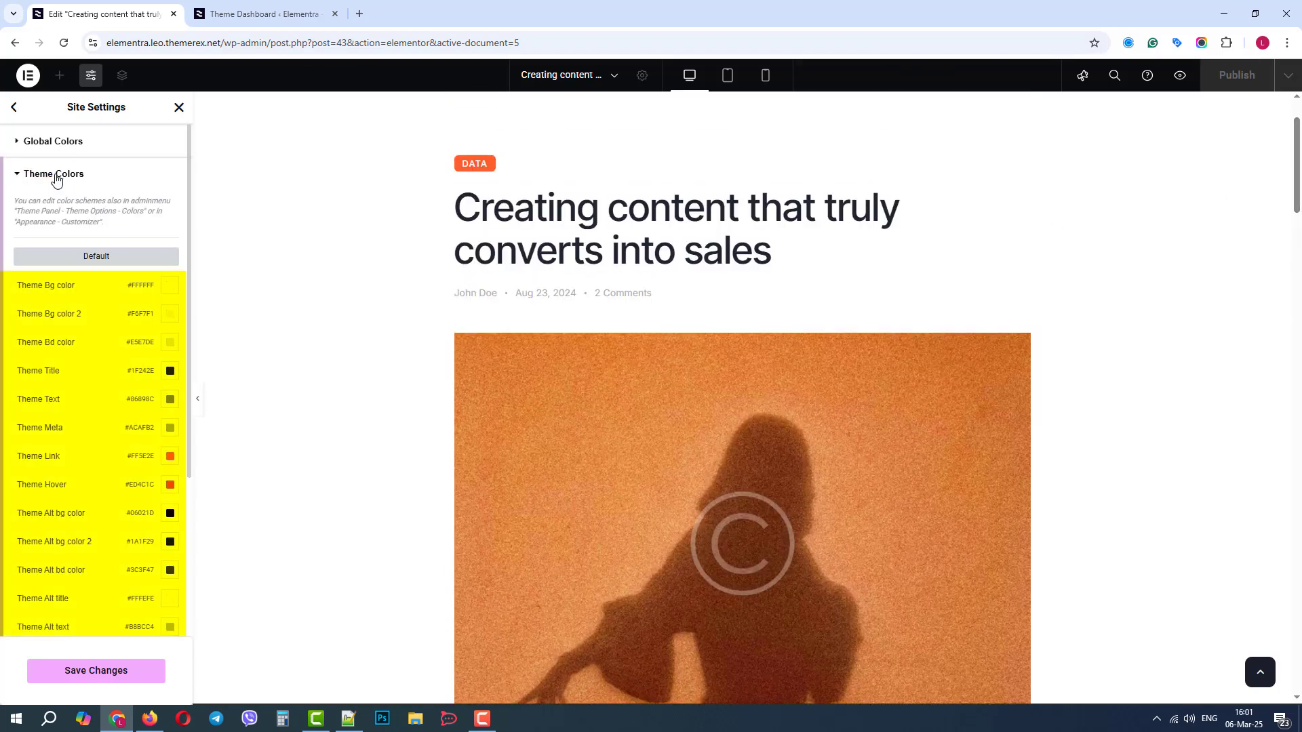
scroll(185, 277, "down", 2)
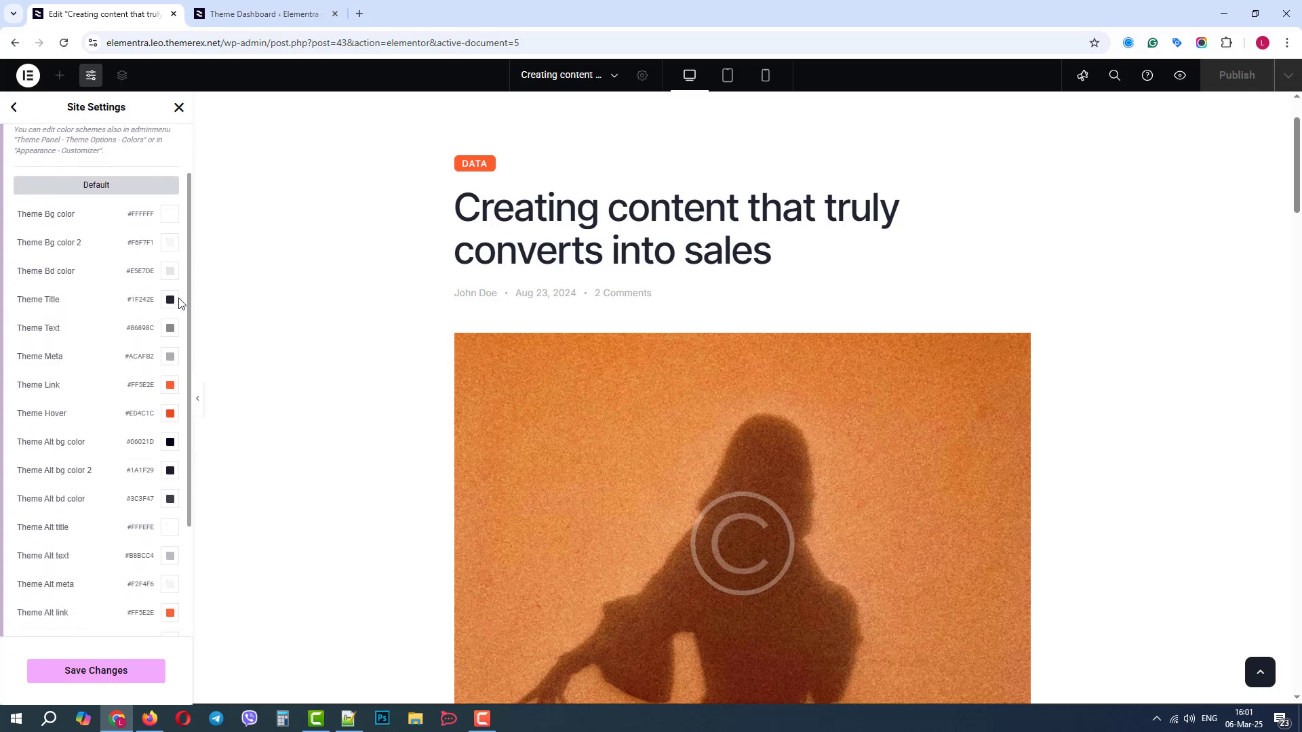
scroll(177, 326, "down", 3)
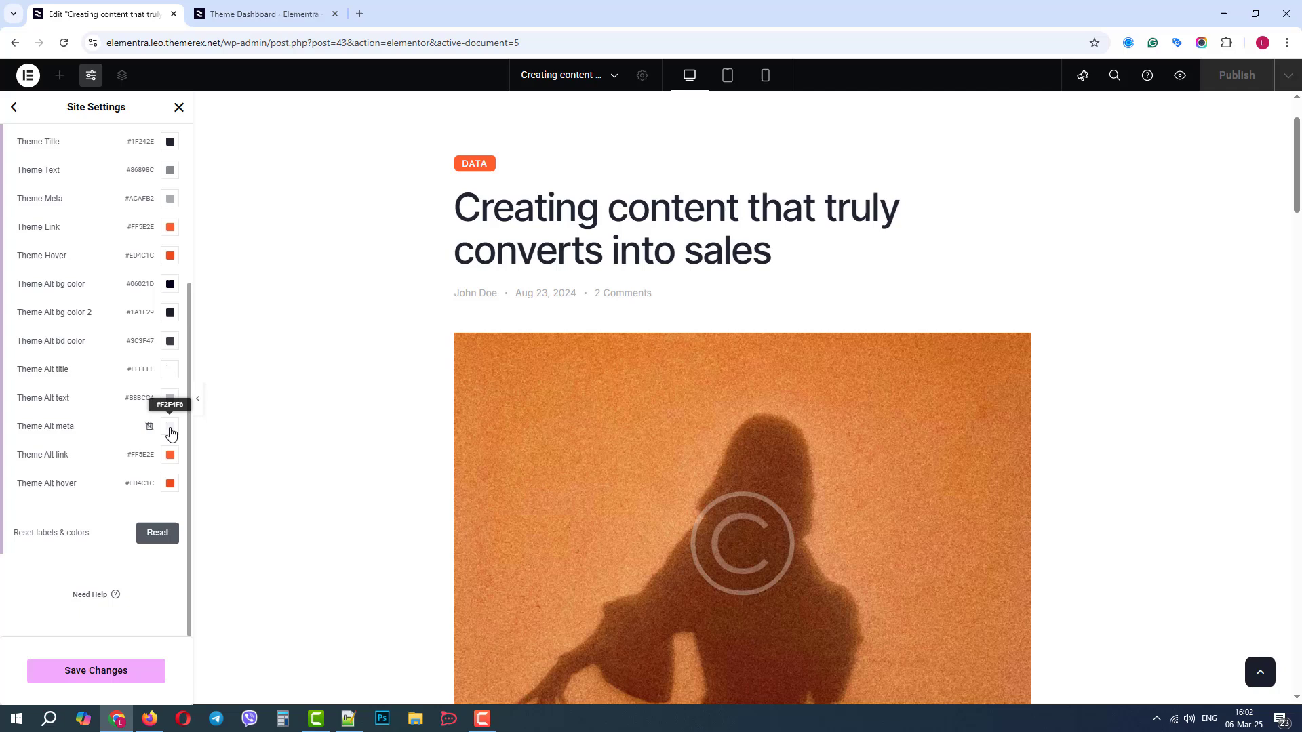
left_click(160, 533)
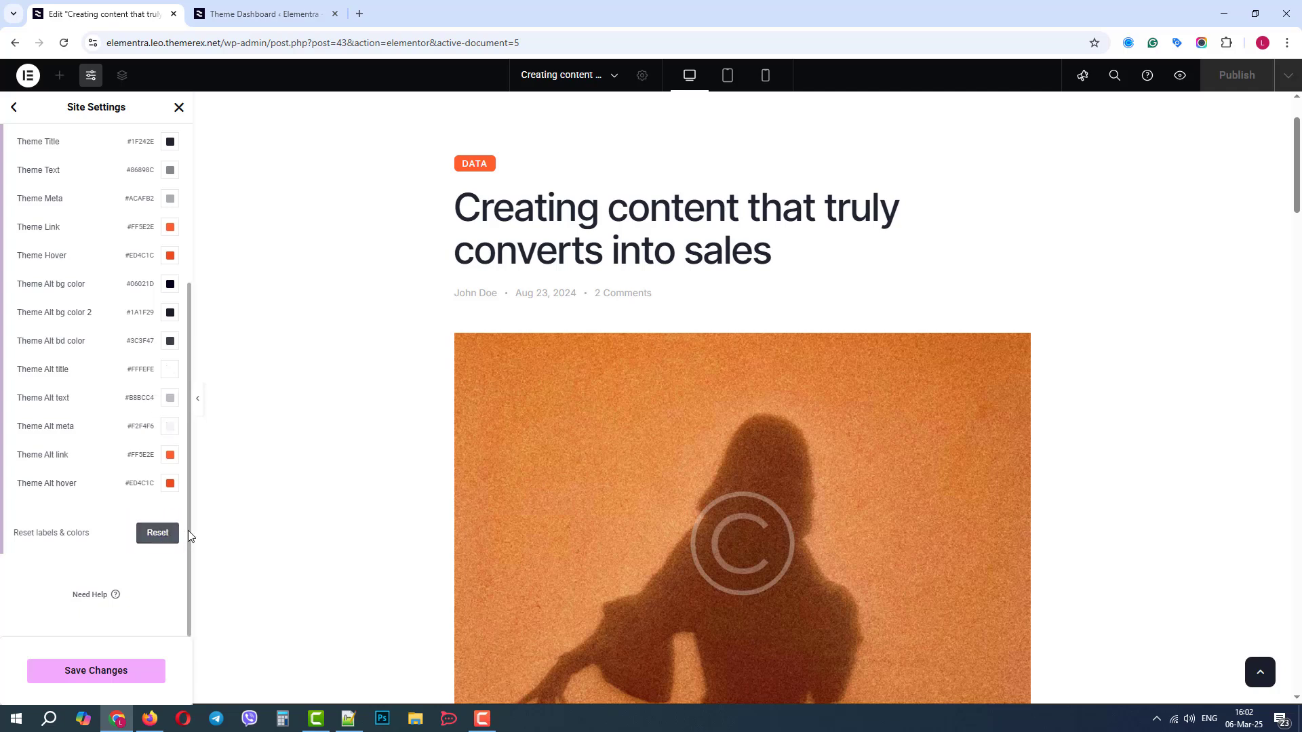
left_click_drag(189, 530, 168, 349)
Change Theme Bg color to pale pink #F5E9E9.
left_click(151, 286)
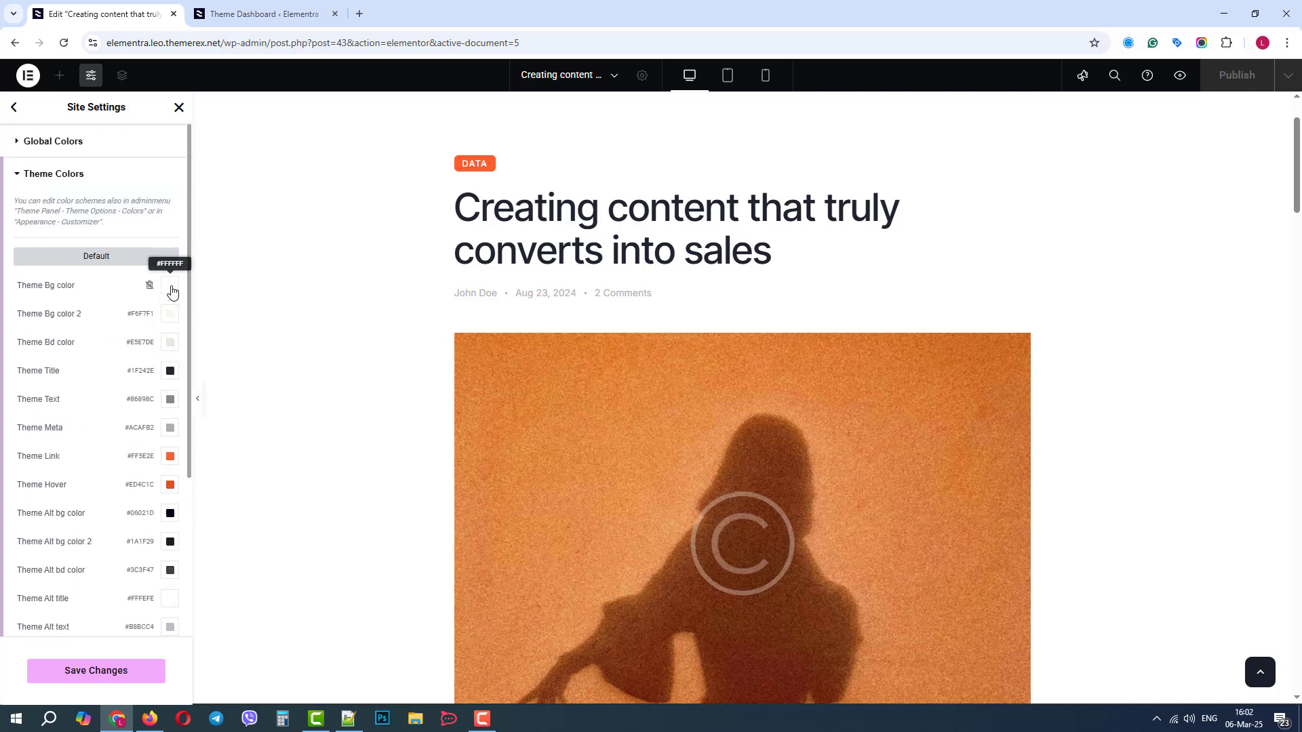
left_click(171, 291)
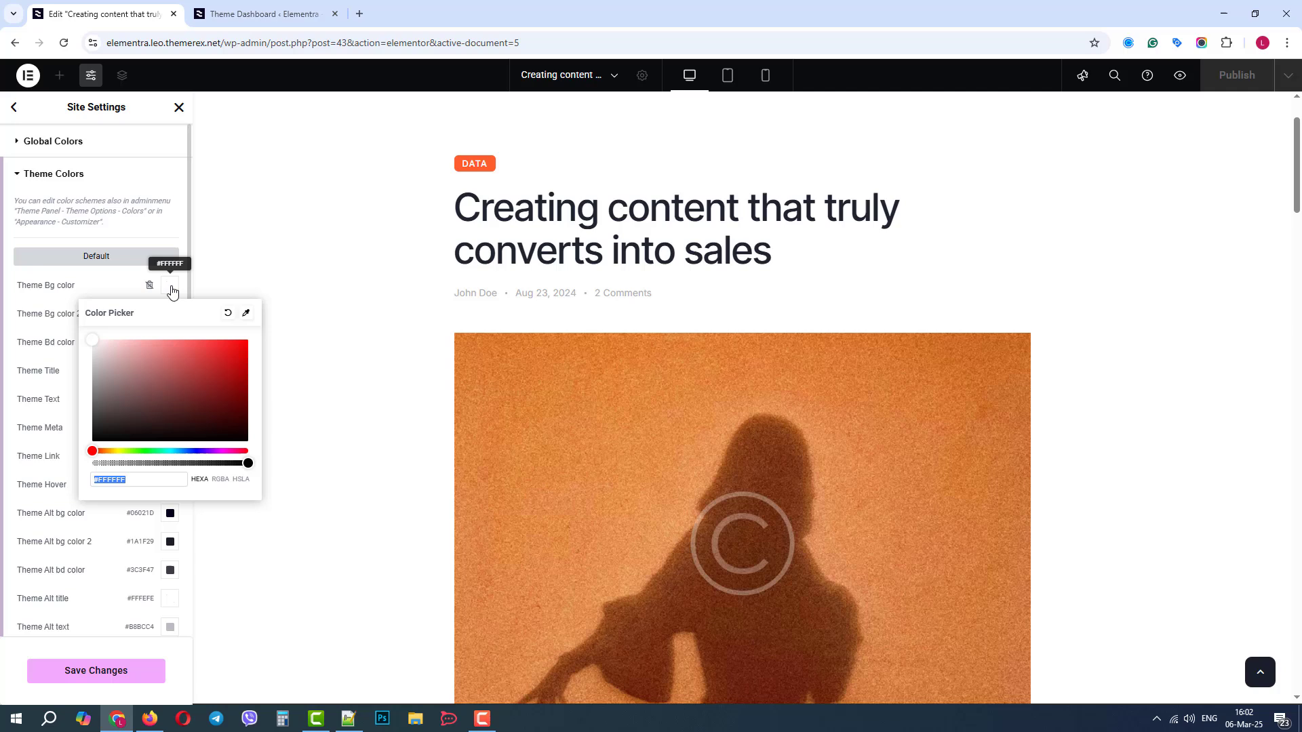
left_click(97, 344)
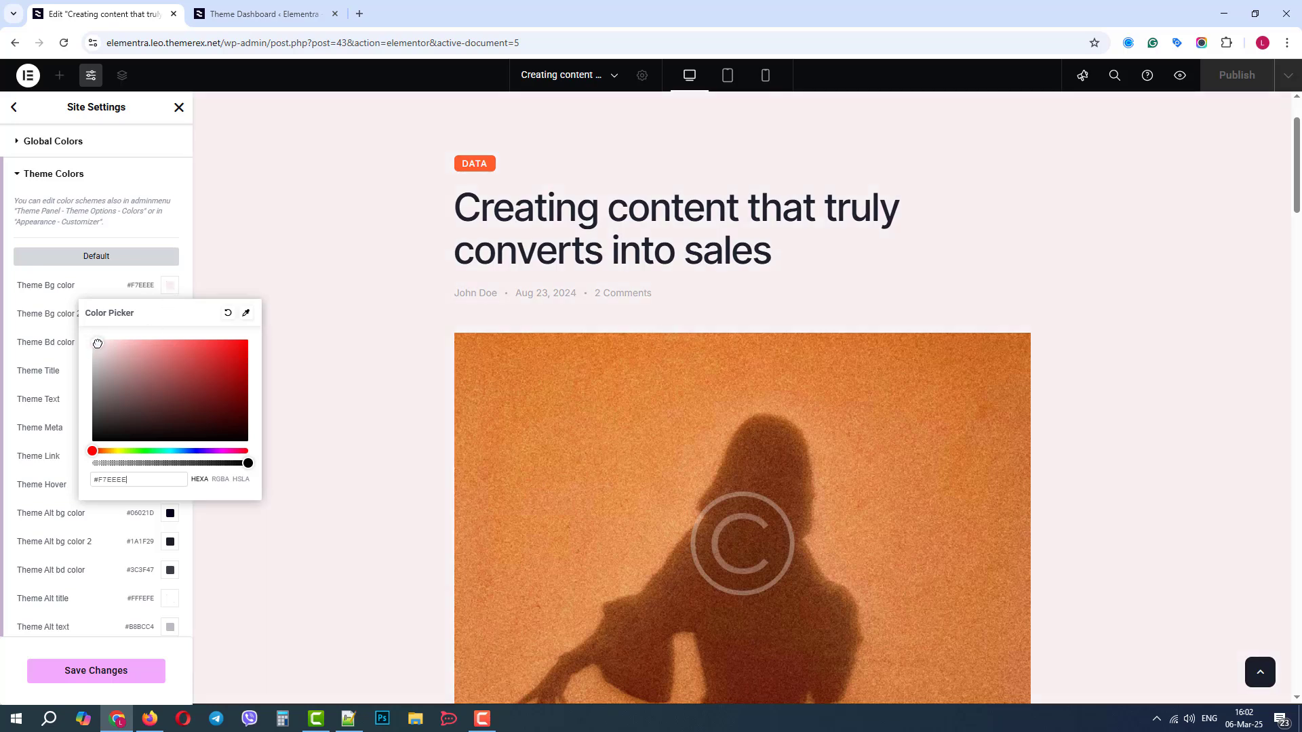
left_click(106, 286)
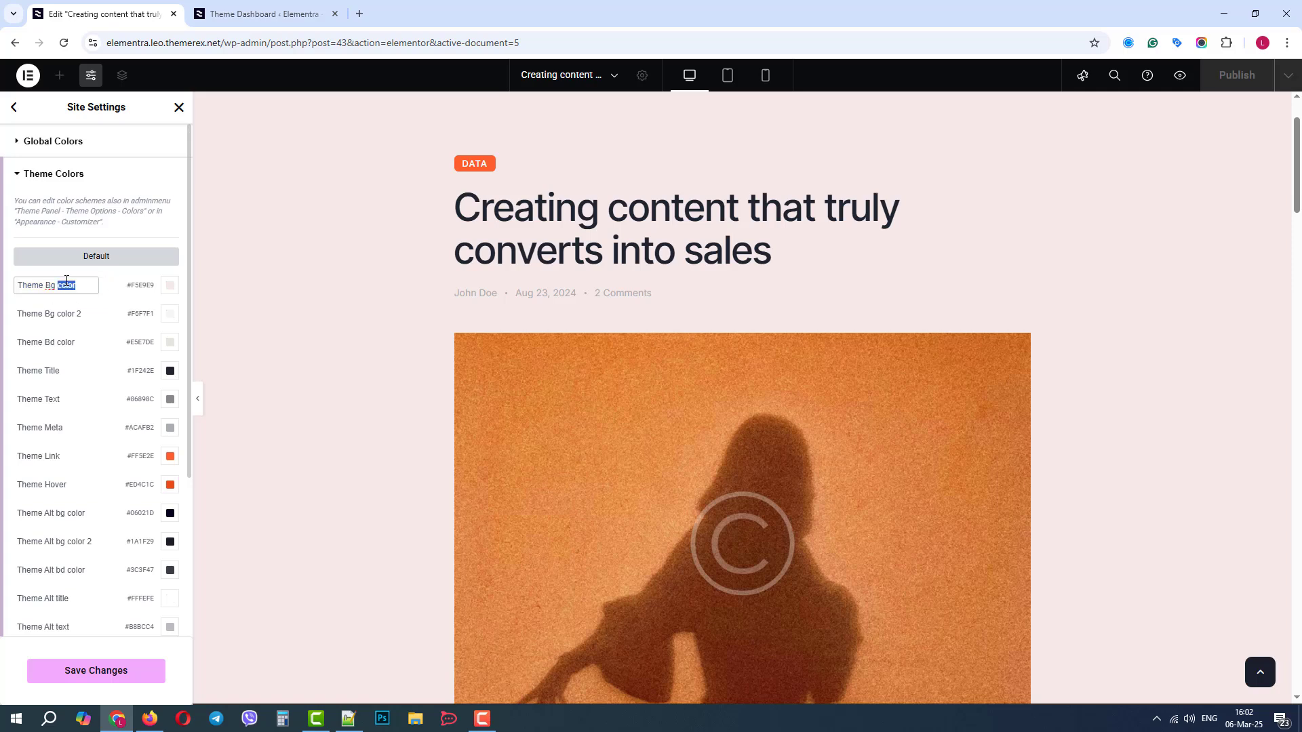
left_click(105, 313)
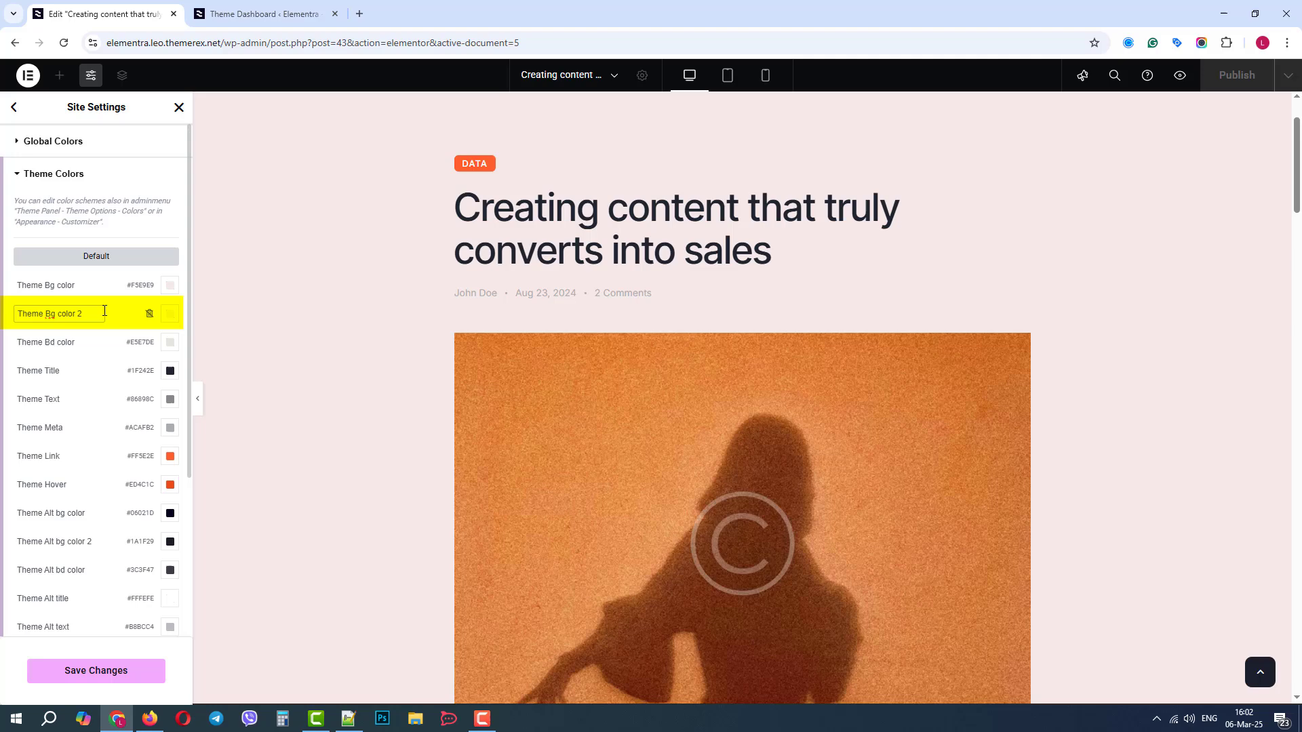
Keep Theme Bg color 2 at pale green #E2E9BC for the quote block and close the picker.
left_click_drag(1296, 161, 1285, 279)
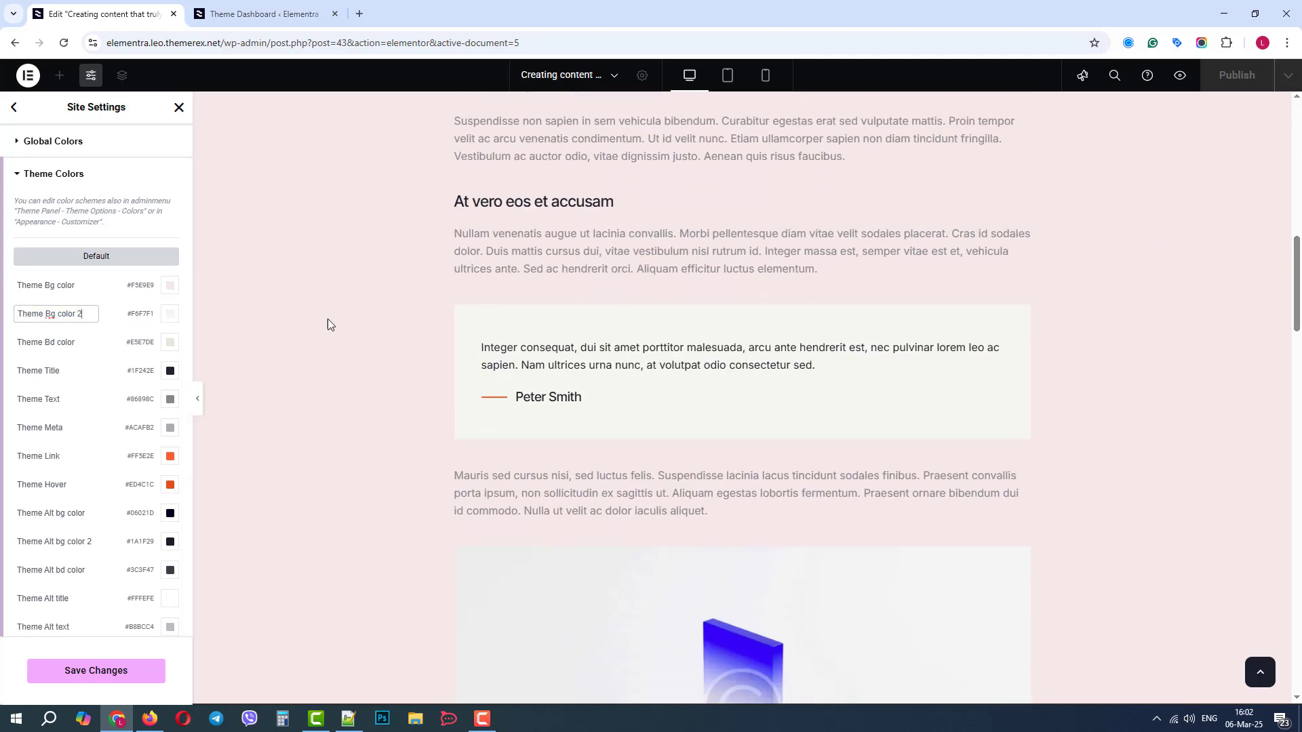
left_click(170, 314)
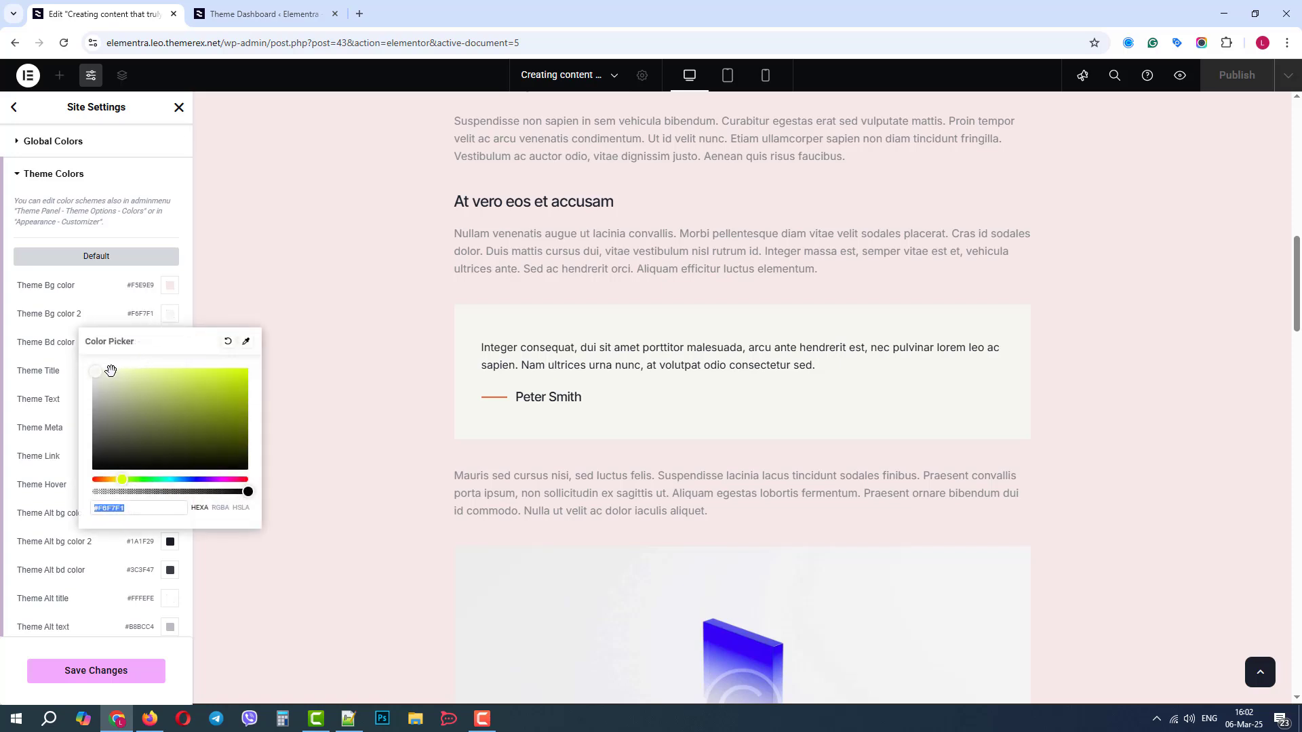
left_click_drag(96, 372, 113, 378)
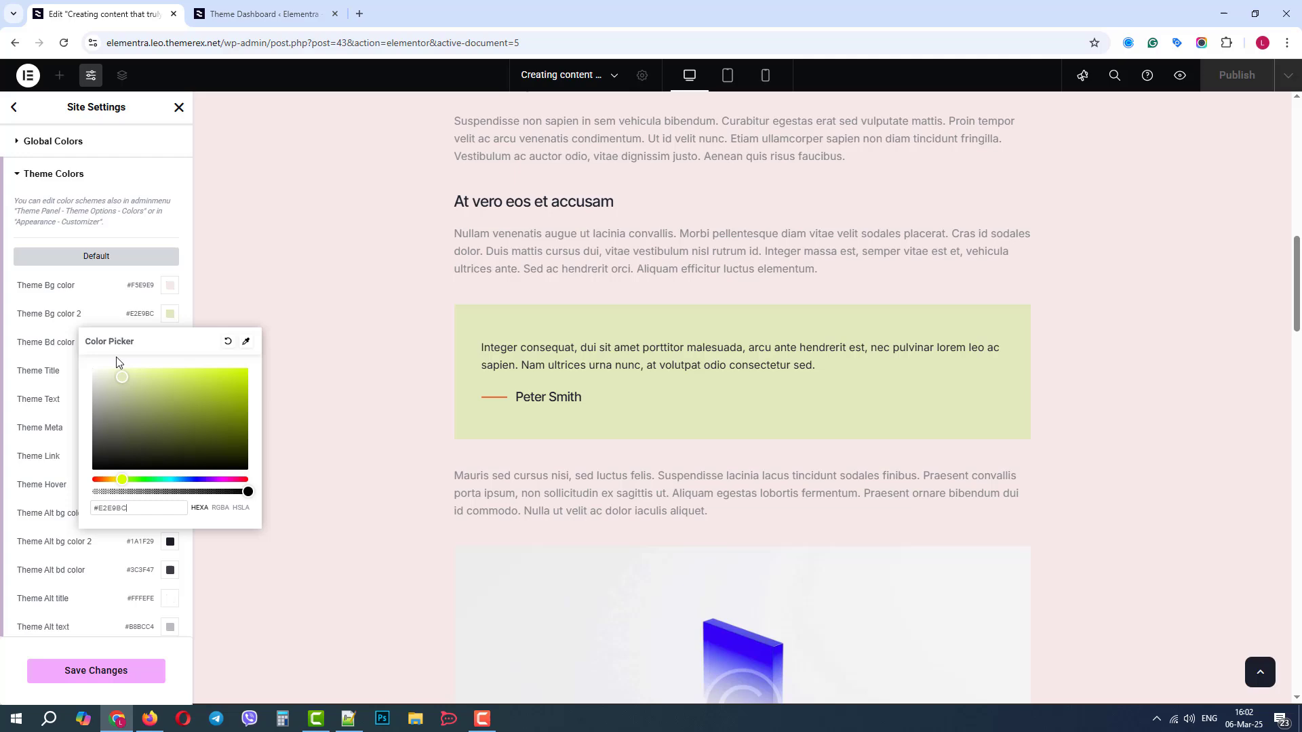
left_click(103, 299)
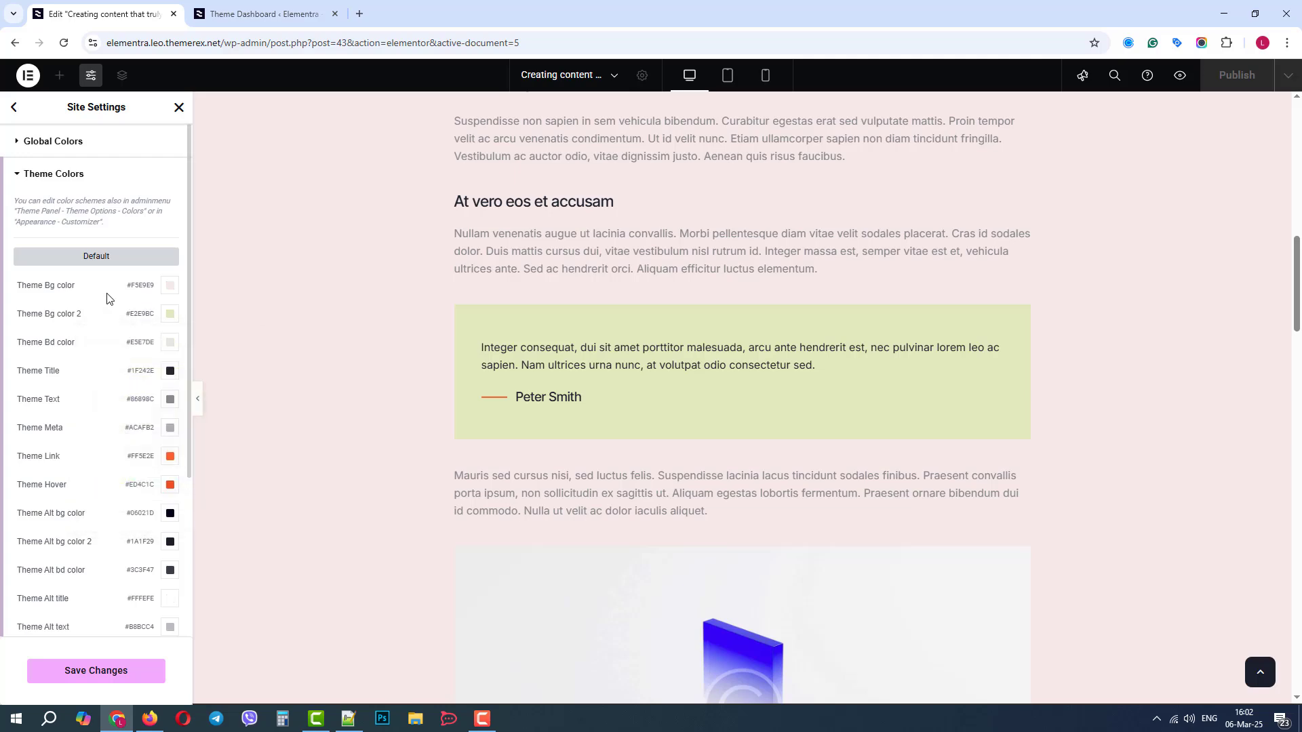
Set Theme Bd to pink #CE4294 so the AI, Ecommerce and Marketing tags get pink borders.
left_click_drag(1299, 271, 1299, 398)
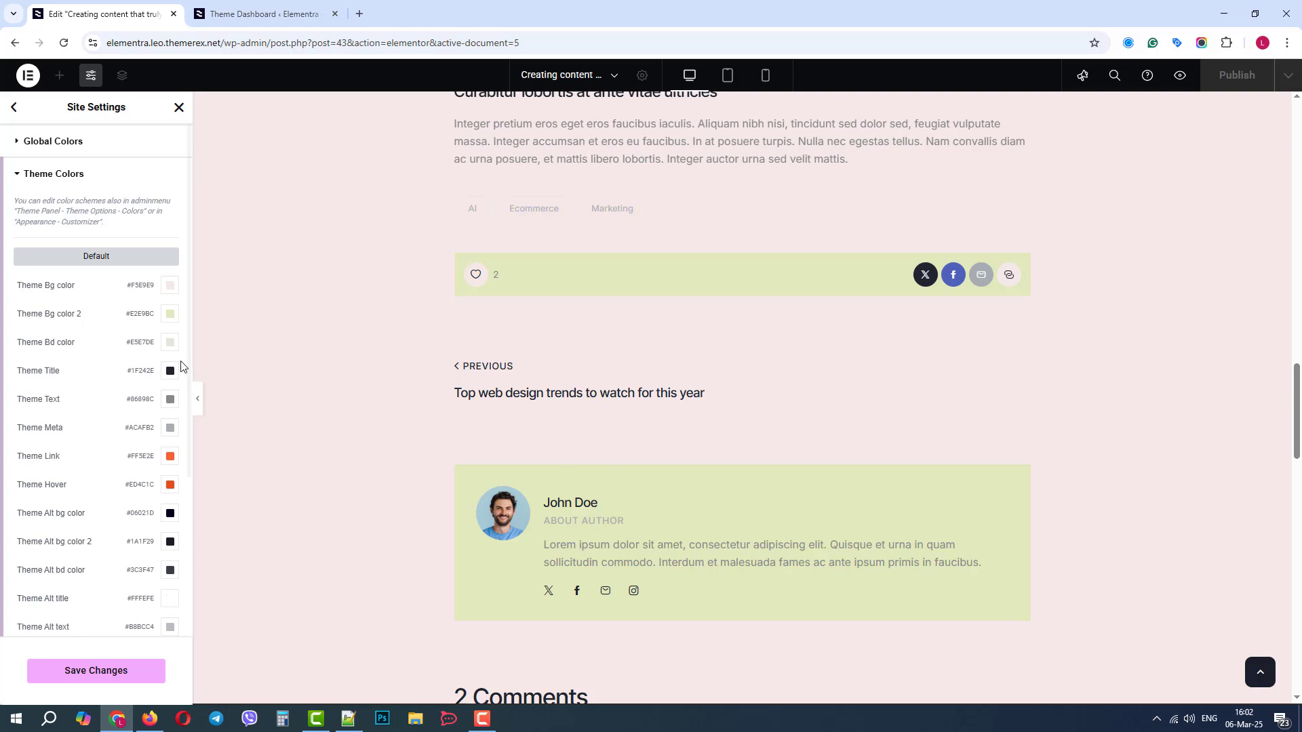
left_click(170, 342)
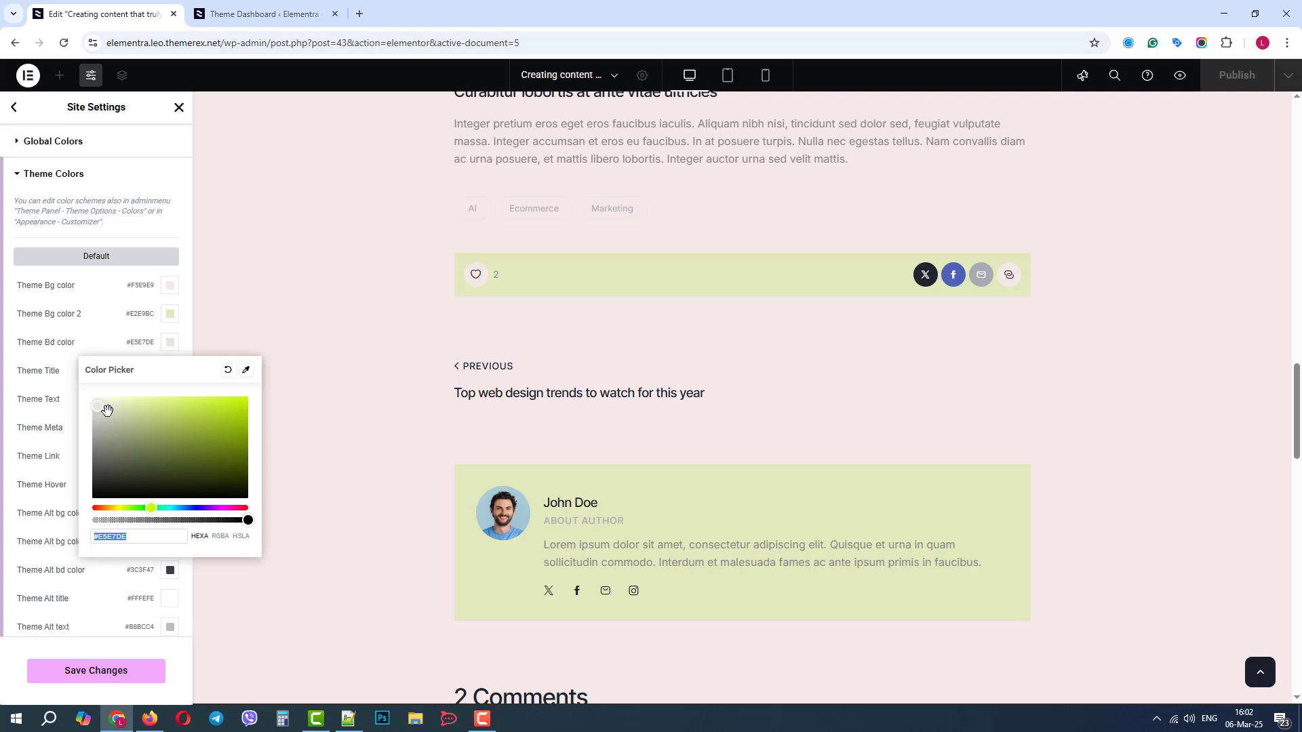
mouse_move(107, 409)
left_mouse_down()
mouse_move(190, 436)
mouse_move(265, 440)
mouse_move(241, 456)
mouse_move(171, 436)
mouse_move(199, 449)
mouse_move(223, 420)
mouse_move(198, 416)
left_mouse_up()
left_click(231, 507)
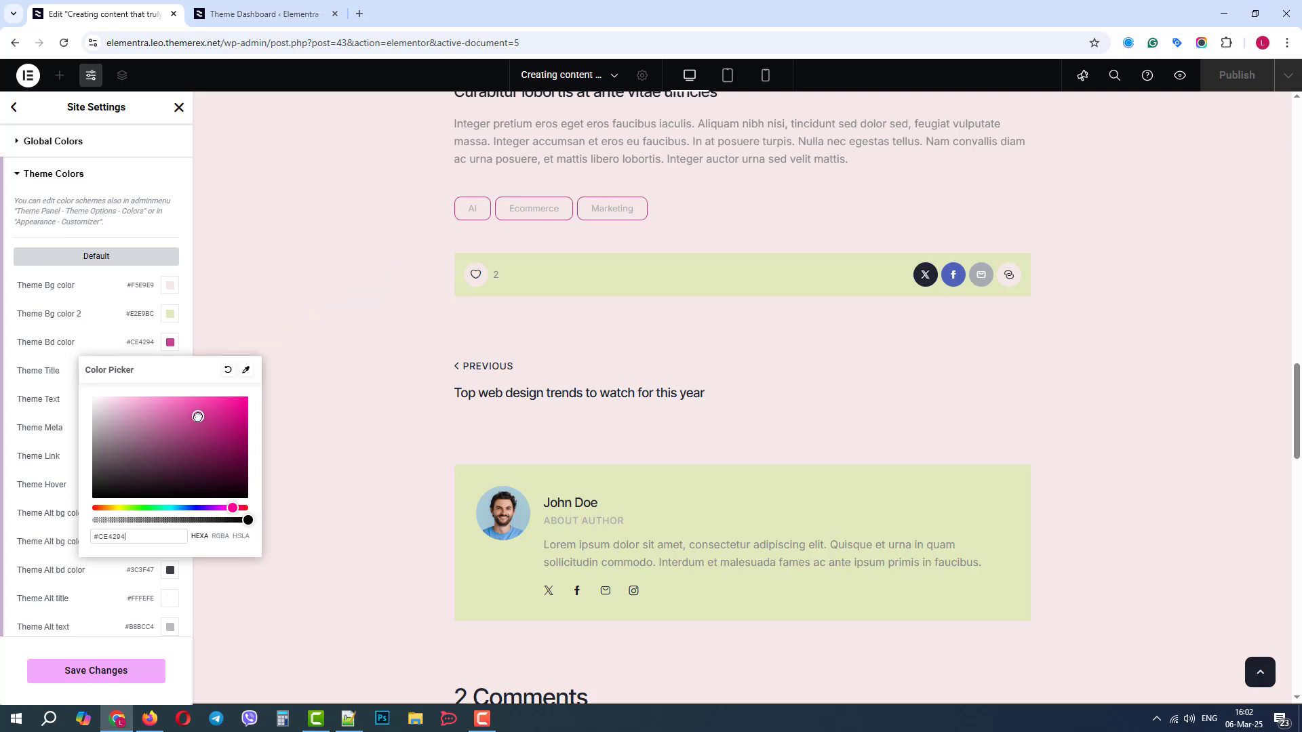
left_click(165, 236)
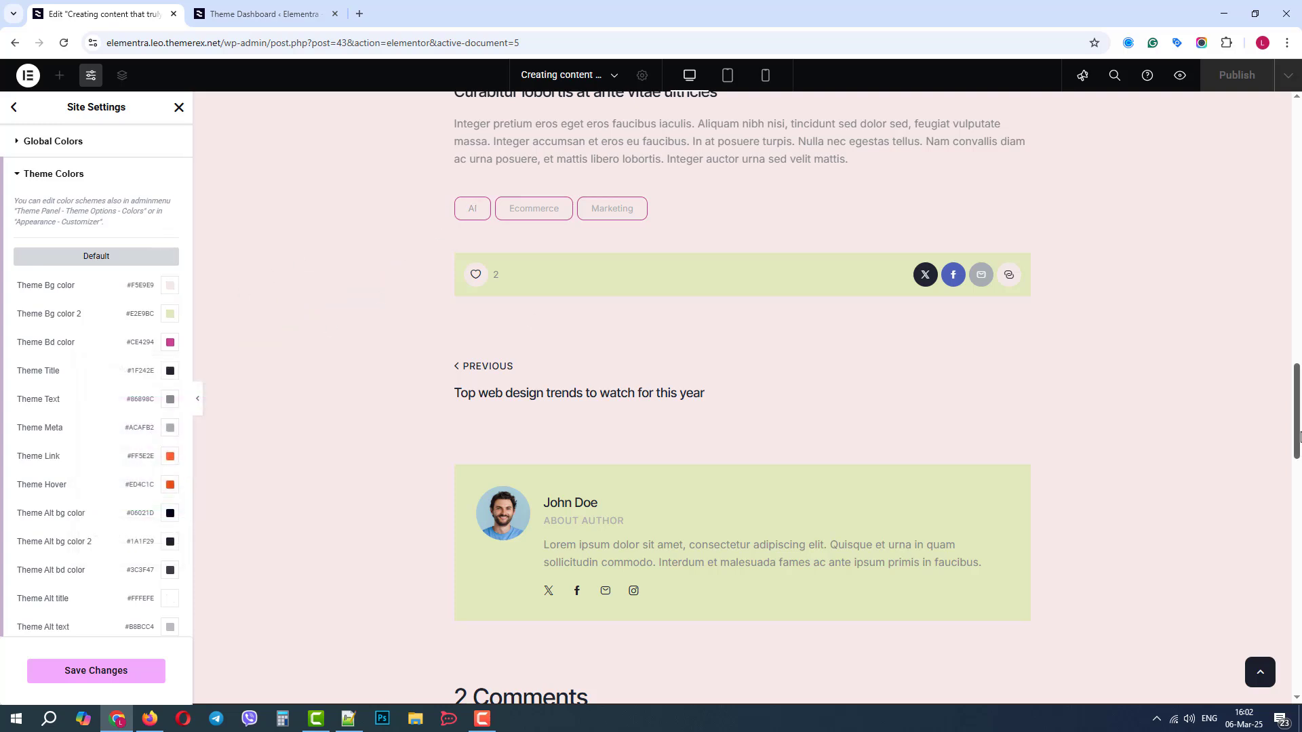
left_click_drag(1297, 440, 1299, 200)
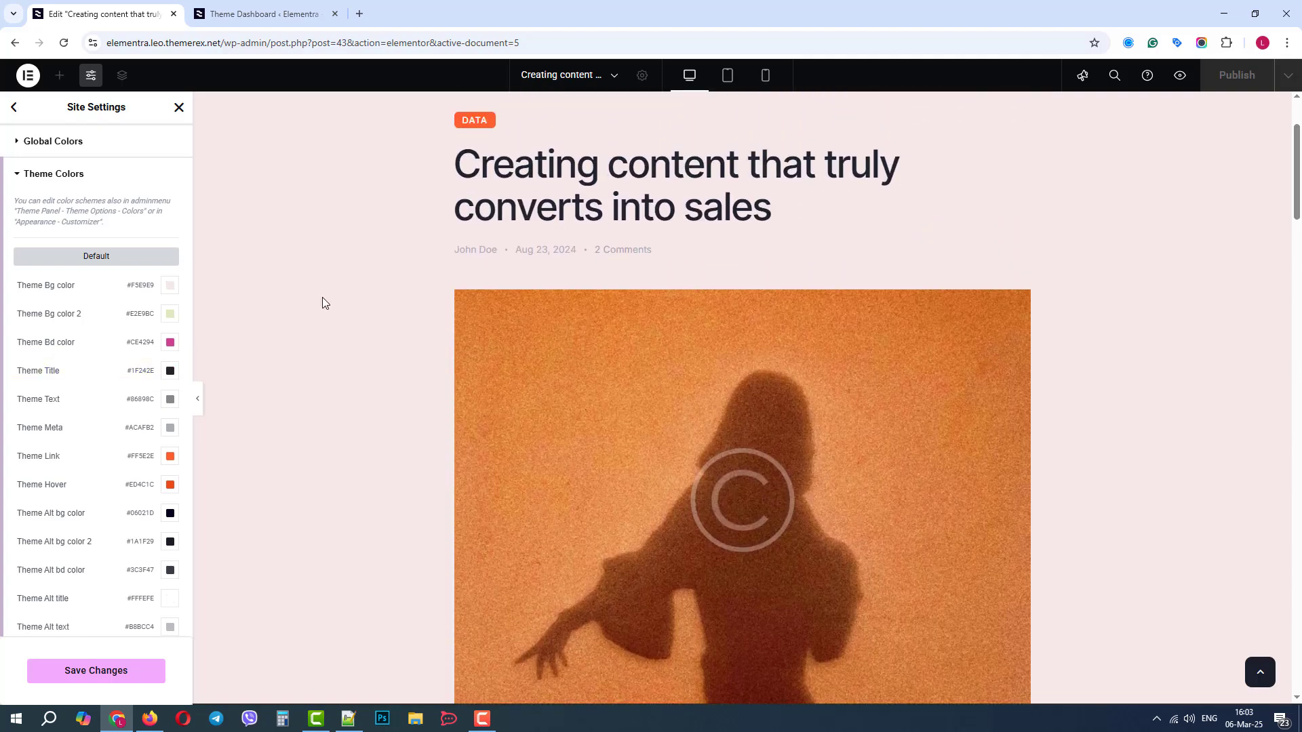
Change the Theme Title colour to violet-blue #433CC5.
left_click(170, 373)
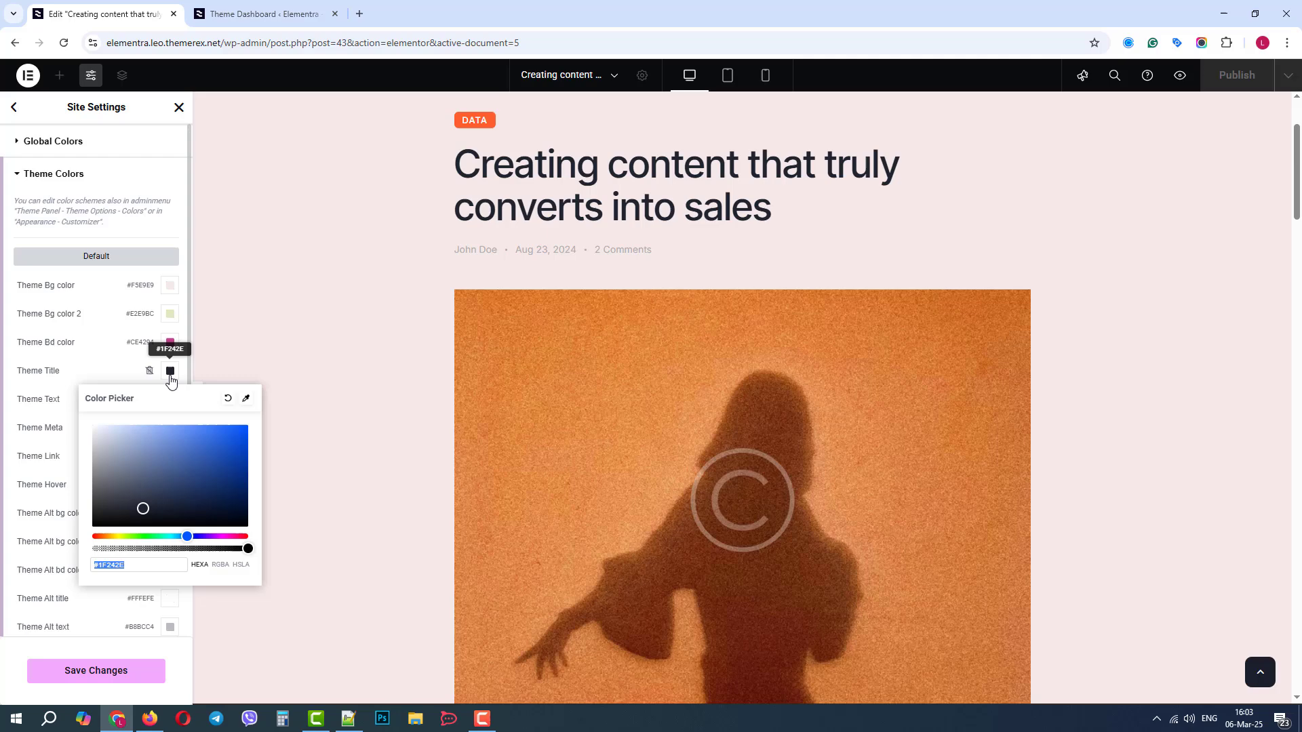
left_click_drag(143, 509, 201, 448)
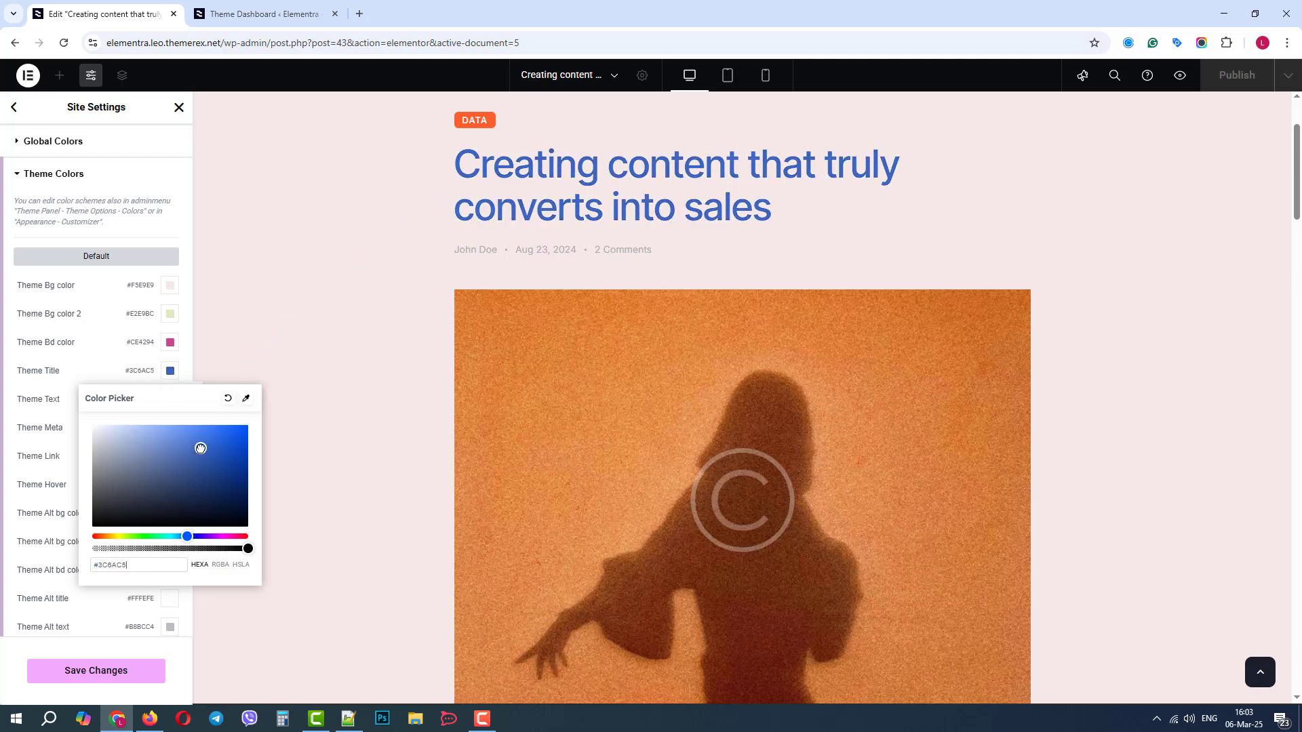
left_click_drag(185, 538, 196, 537)
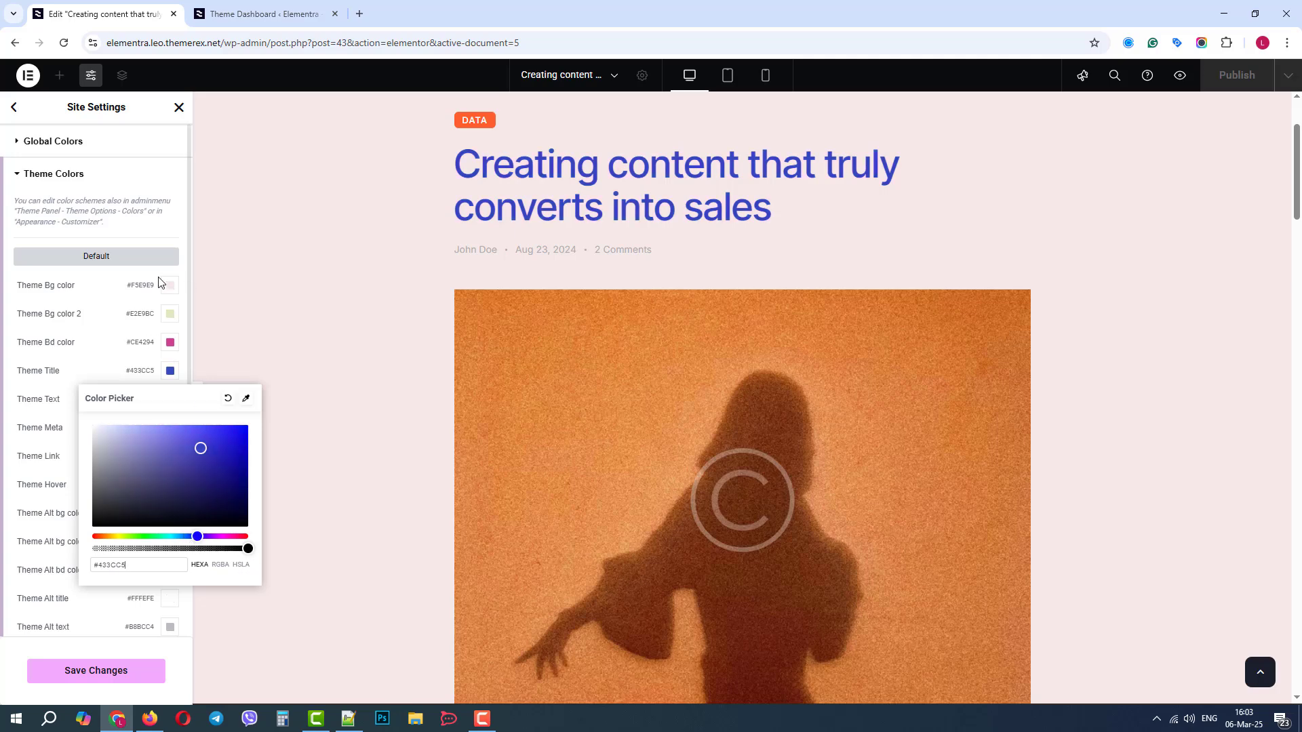
left_click(126, 289)
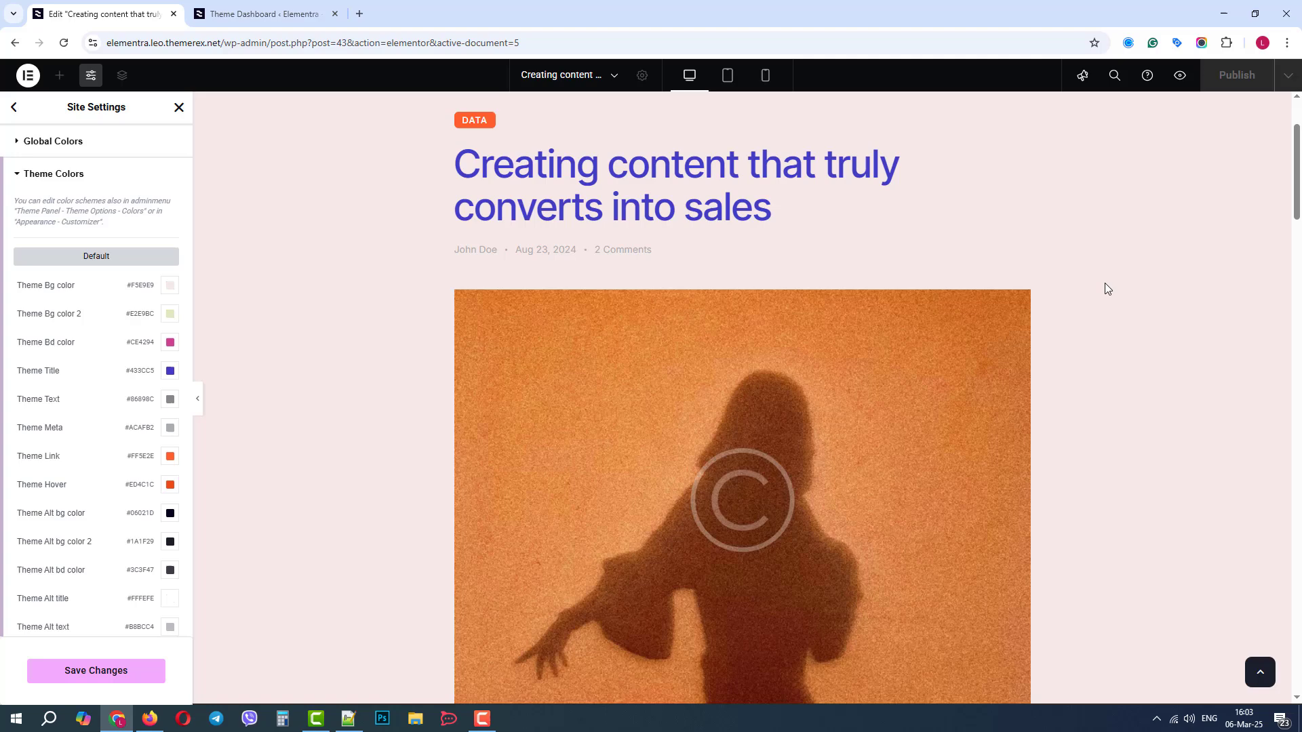
Darken the Theme Text colour to violet-tinted near-black #0A0A10.
left_click_drag(1289, 198, 1289, 277)
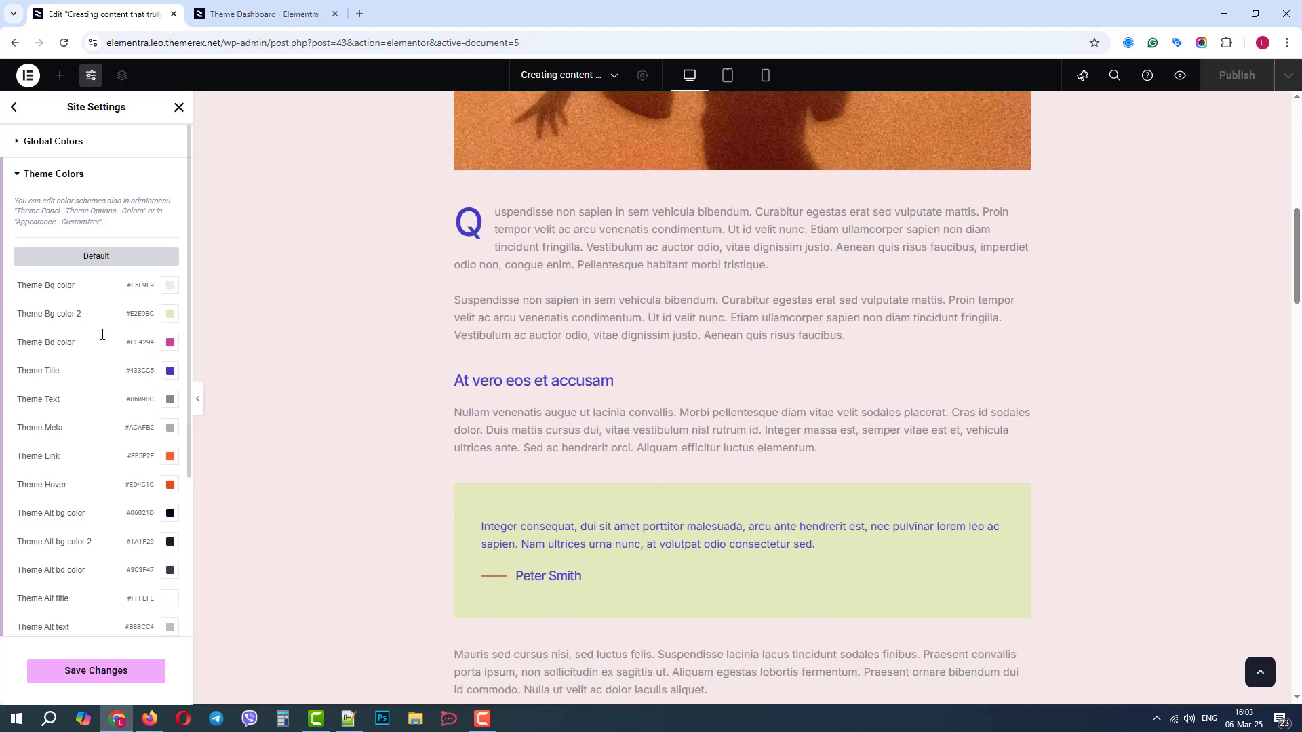
left_click(170, 398)
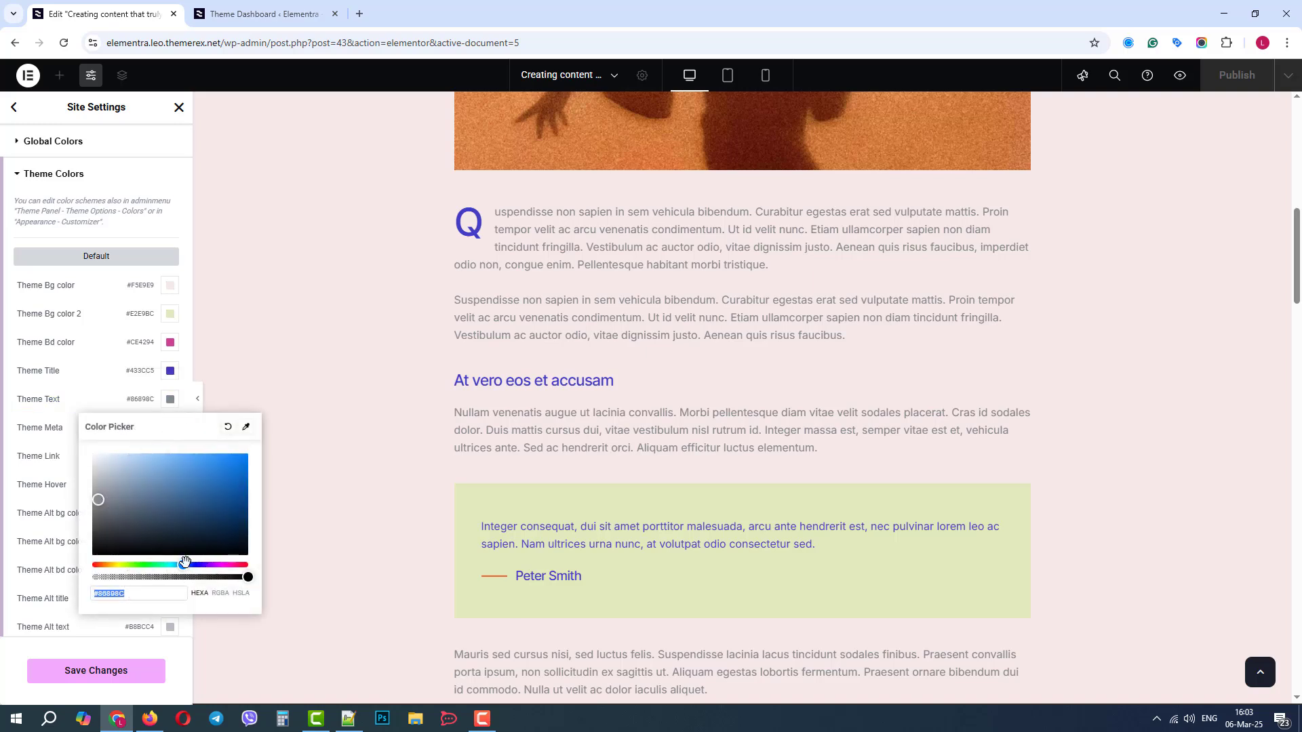
left_click_drag(187, 565, 195, 565)
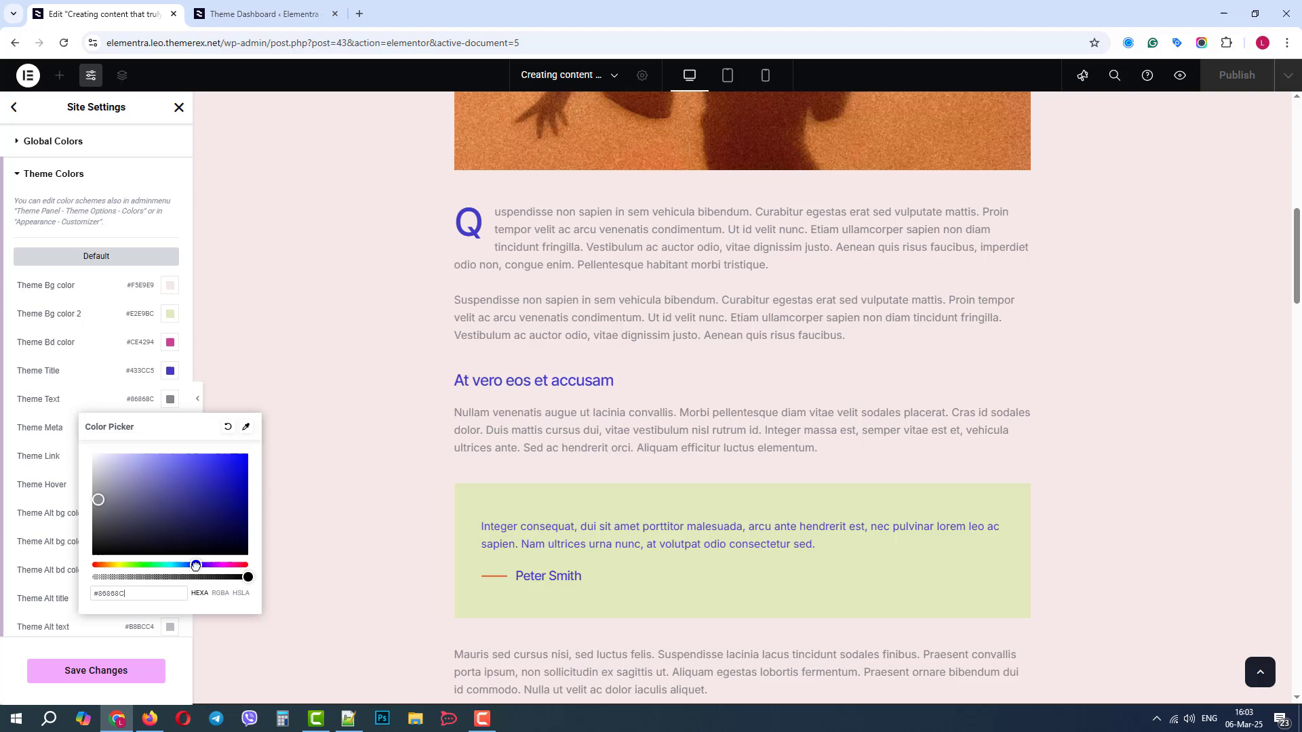
left_click_drag(103, 503, 147, 549)
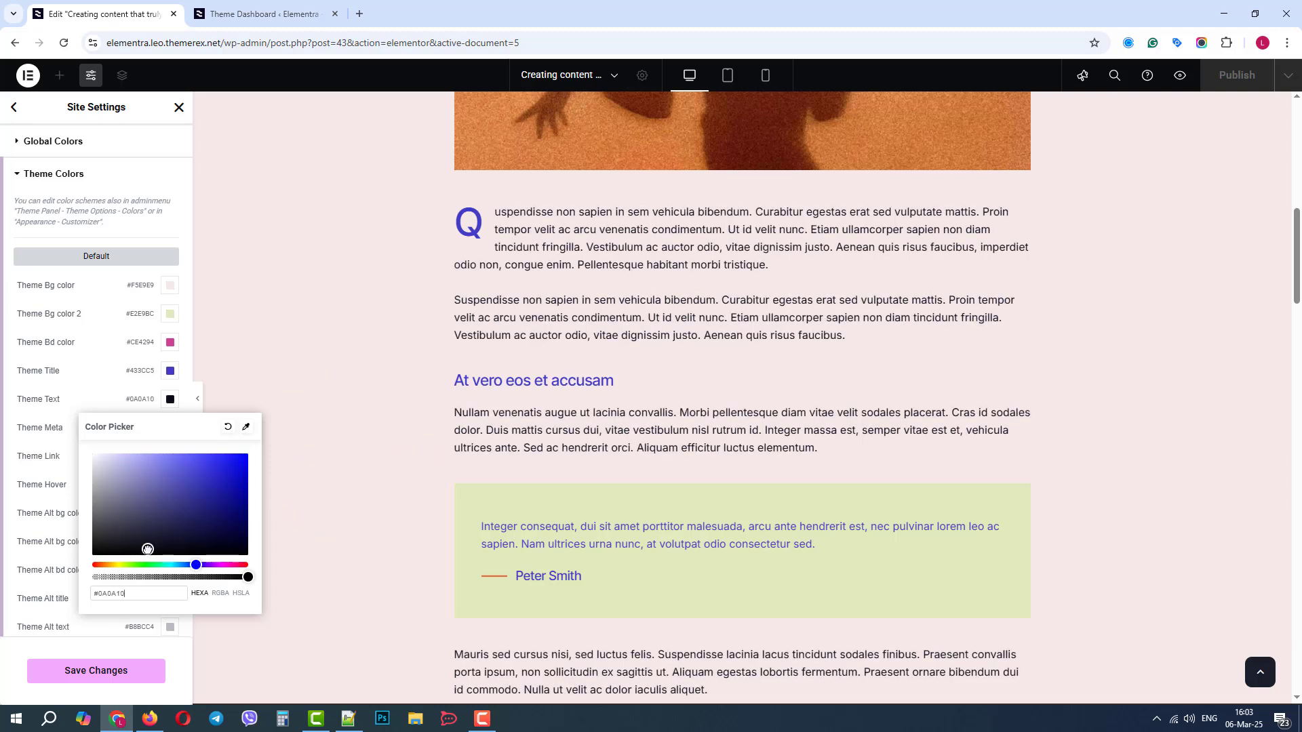
left_click(103, 368)
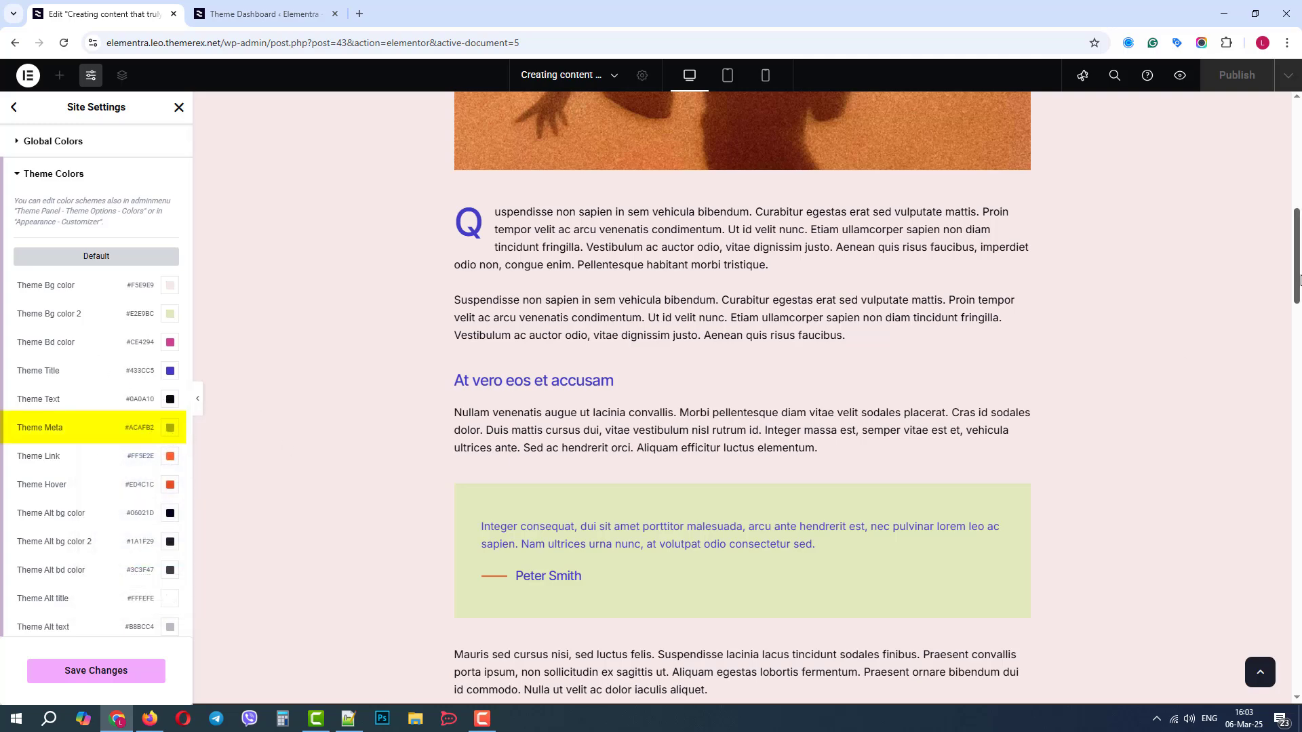
Set the Theme Meta colour to a slightly blue near-black #131315.
left_click_drag(1298, 273, 1299, 185)
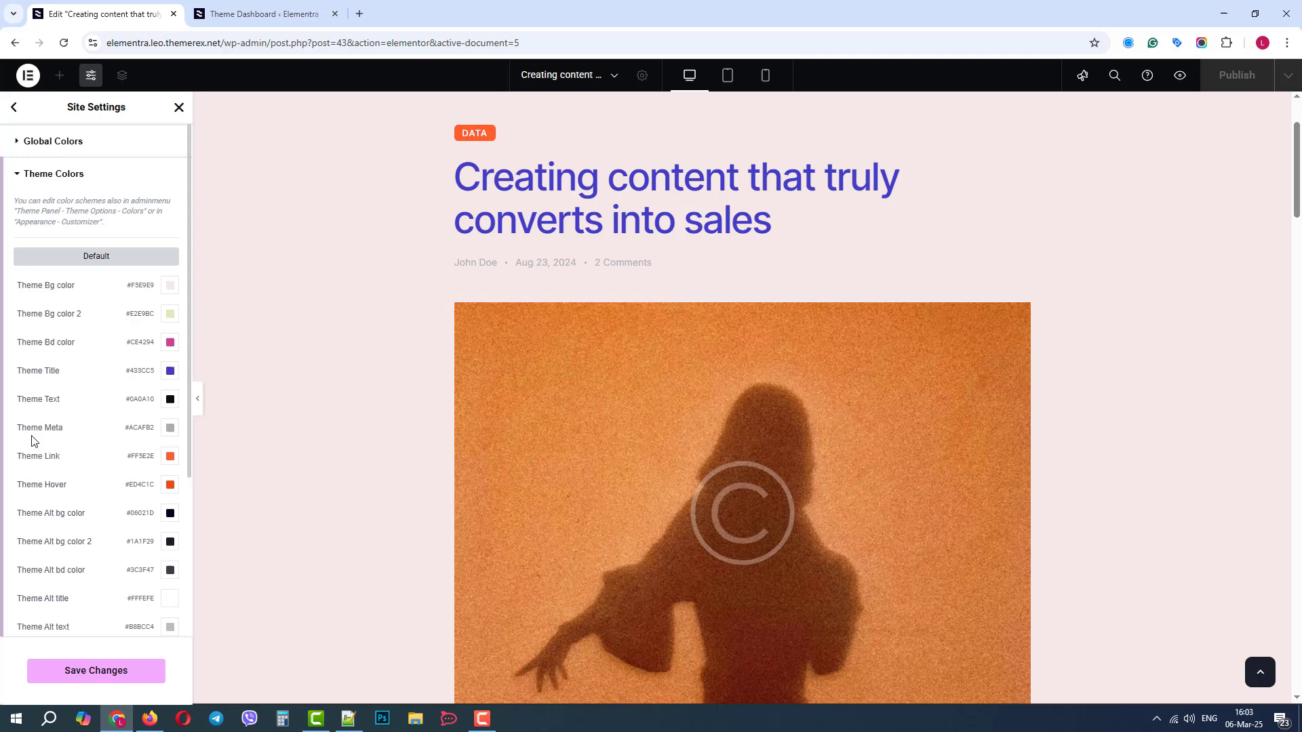
left_click(169, 428)
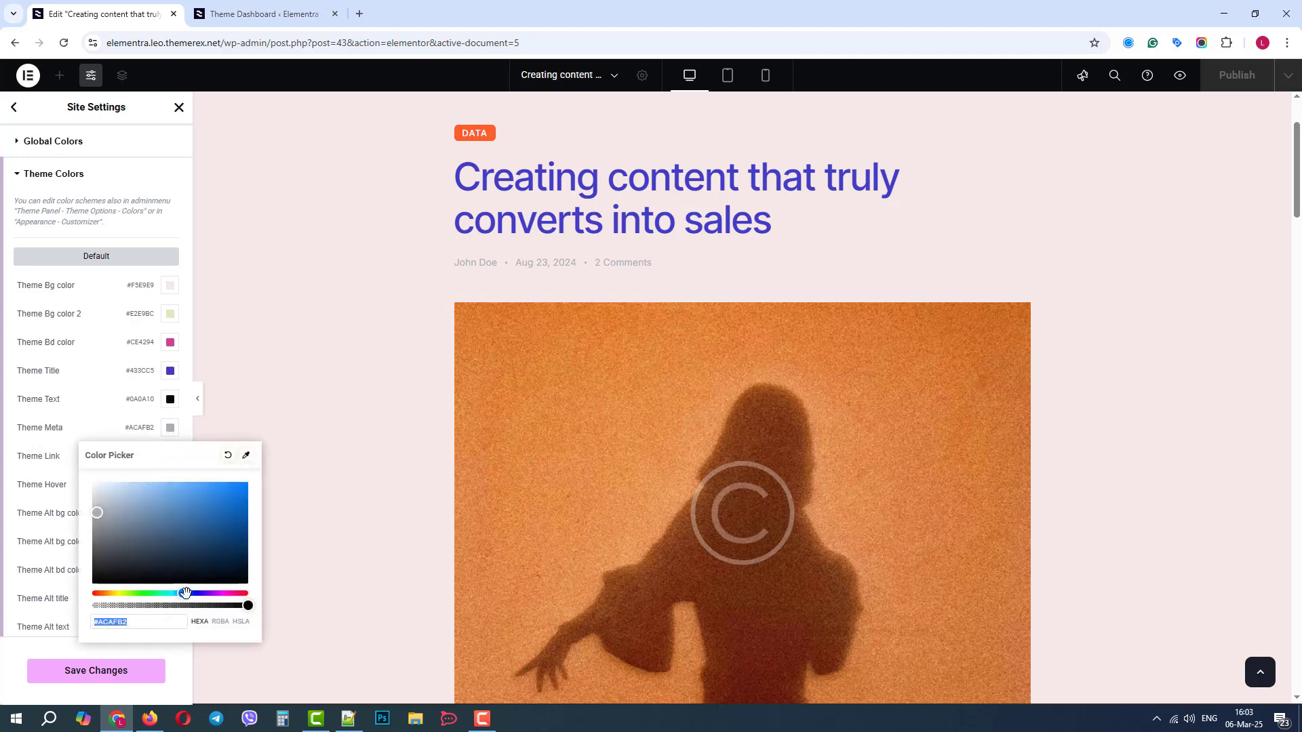
left_click_drag(185, 593, 193, 593)
left_click_drag(99, 510, 105, 573)
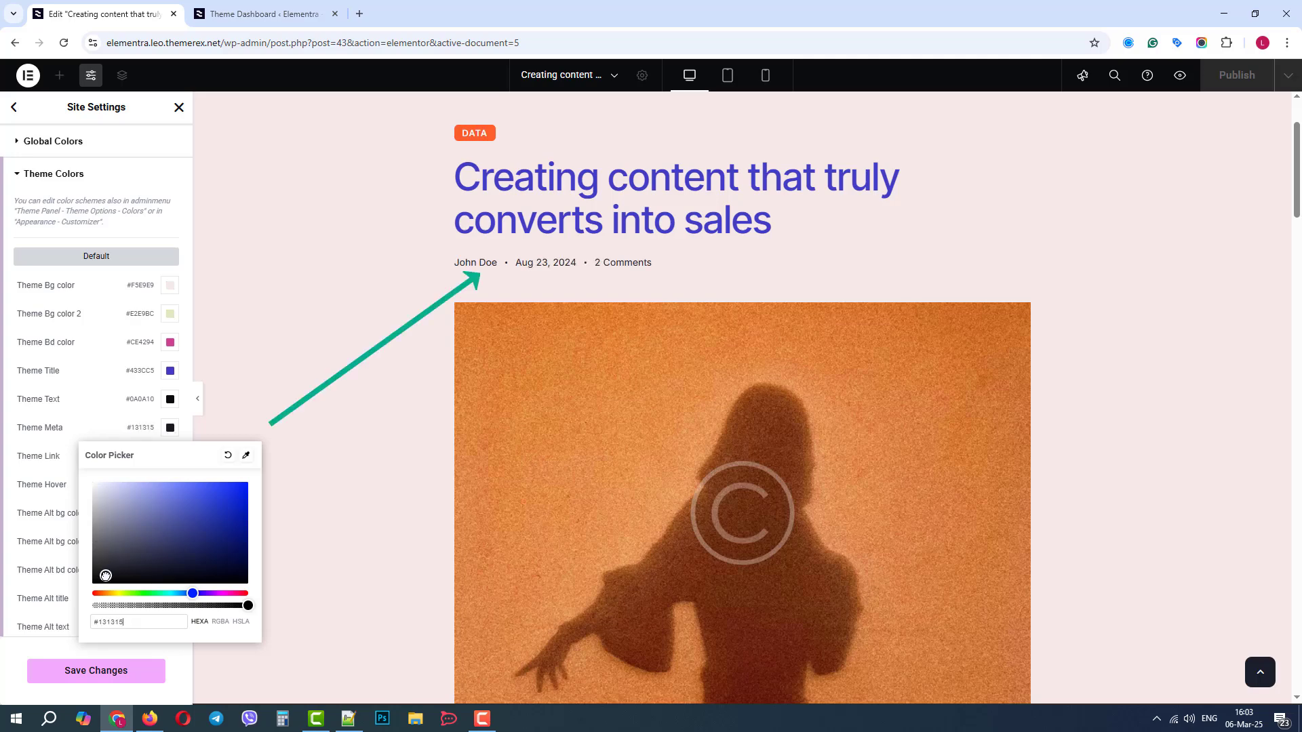
Change the Theme Link colour from orange to green #14A96D.
left_click(175, 233)
scroll(1299, 182, "up", 2)
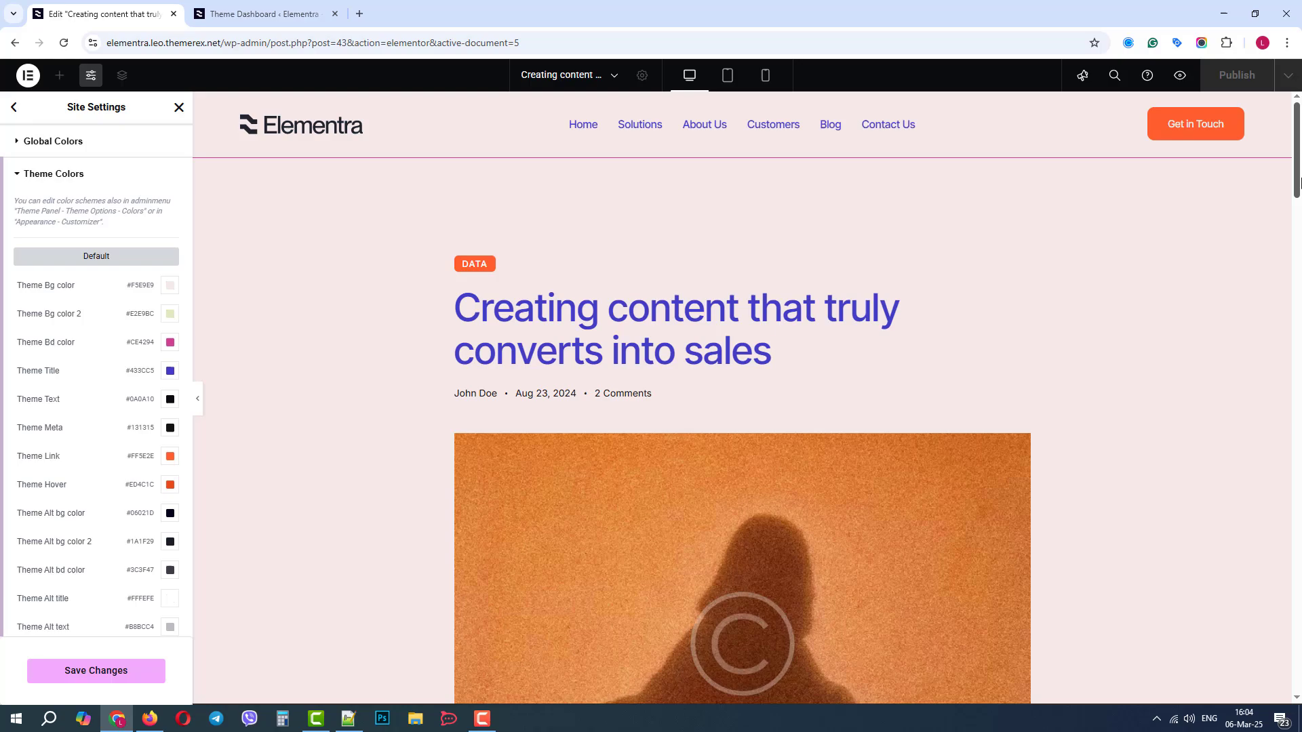
scroll(1300, 182, "down", 20)
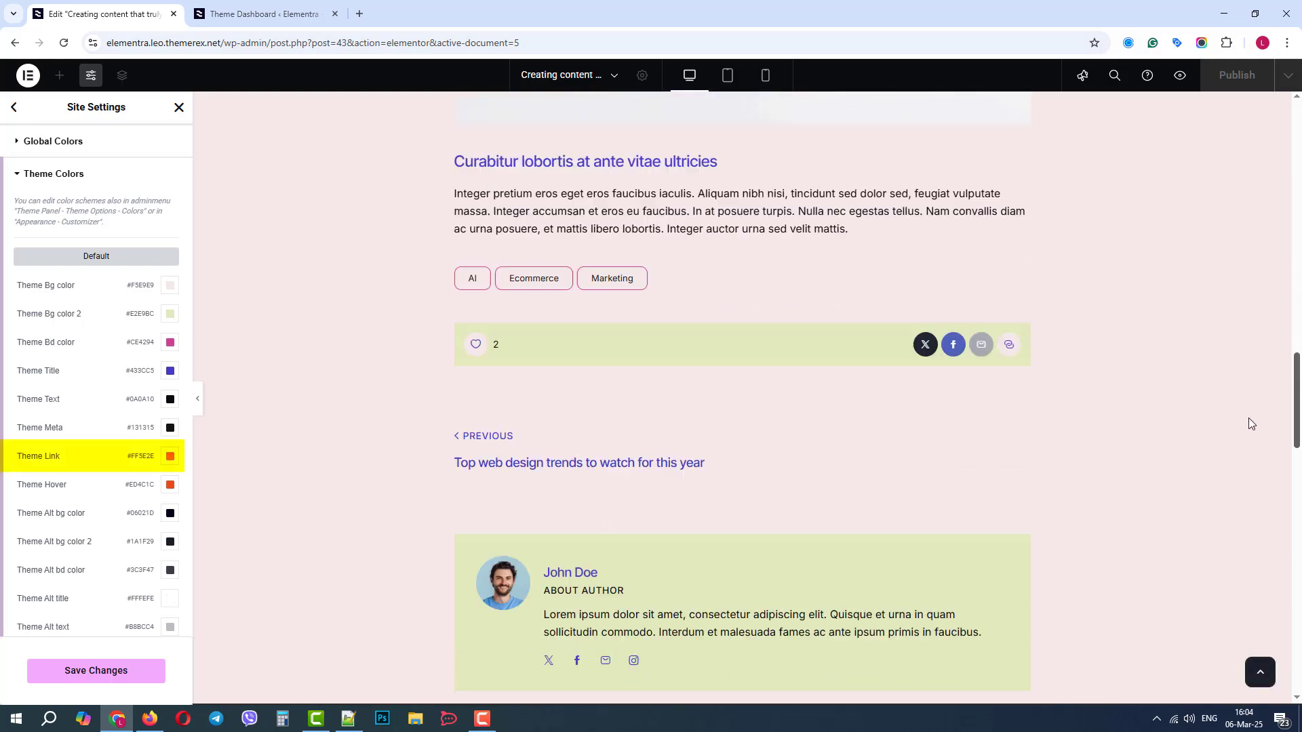
scroll(1252, 423, "down", 9)
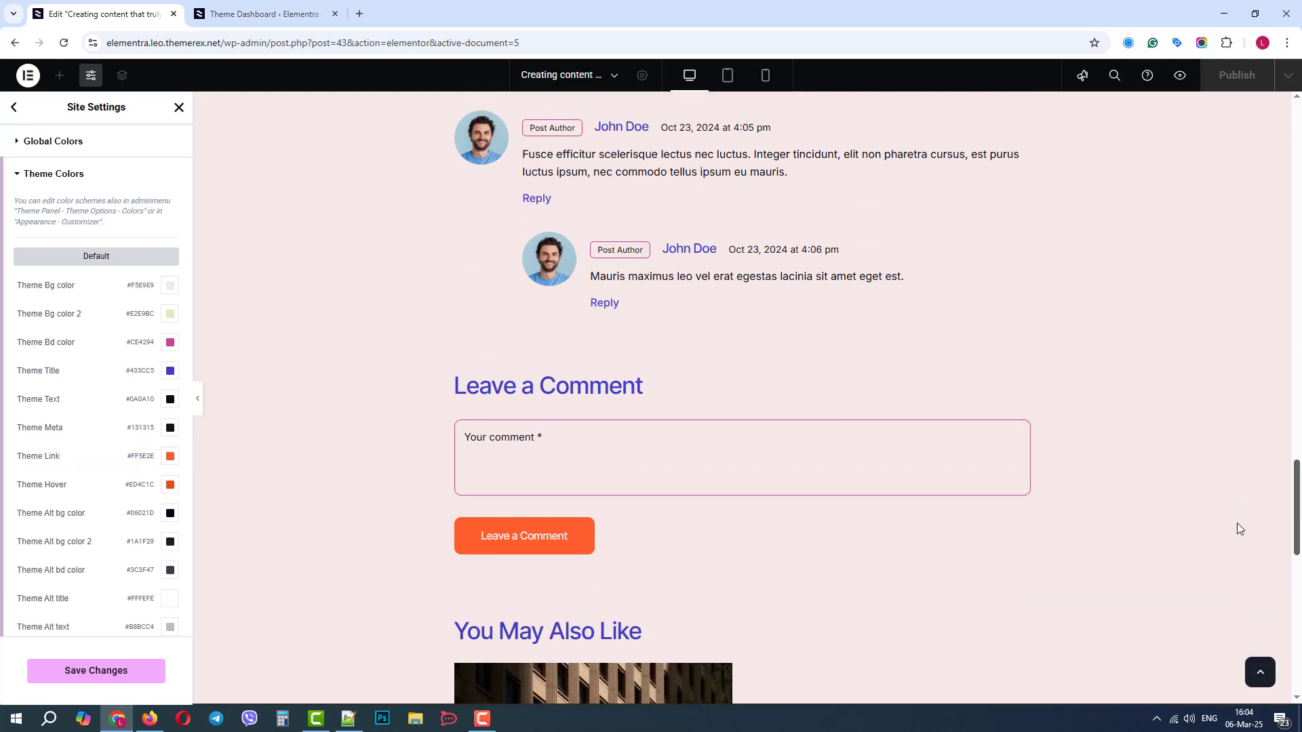
left_click(170, 457)
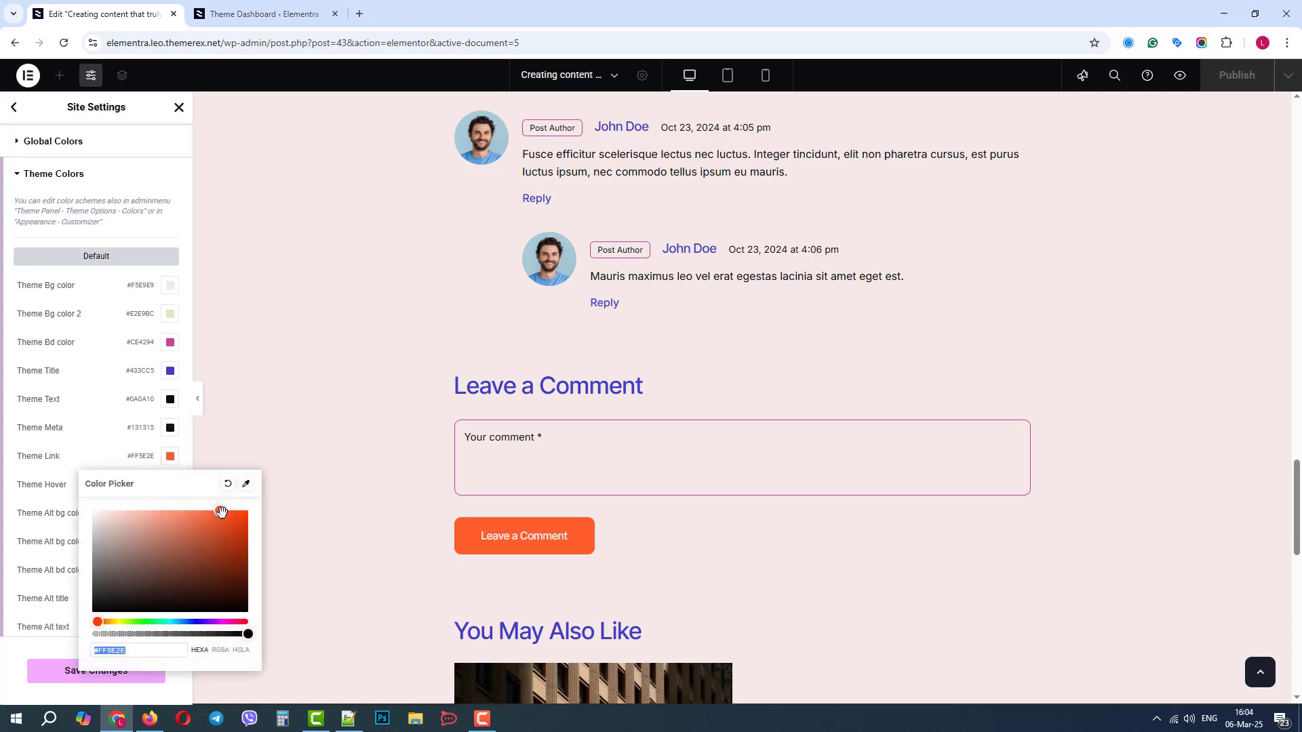
left_click_drag(98, 622, 143, 634)
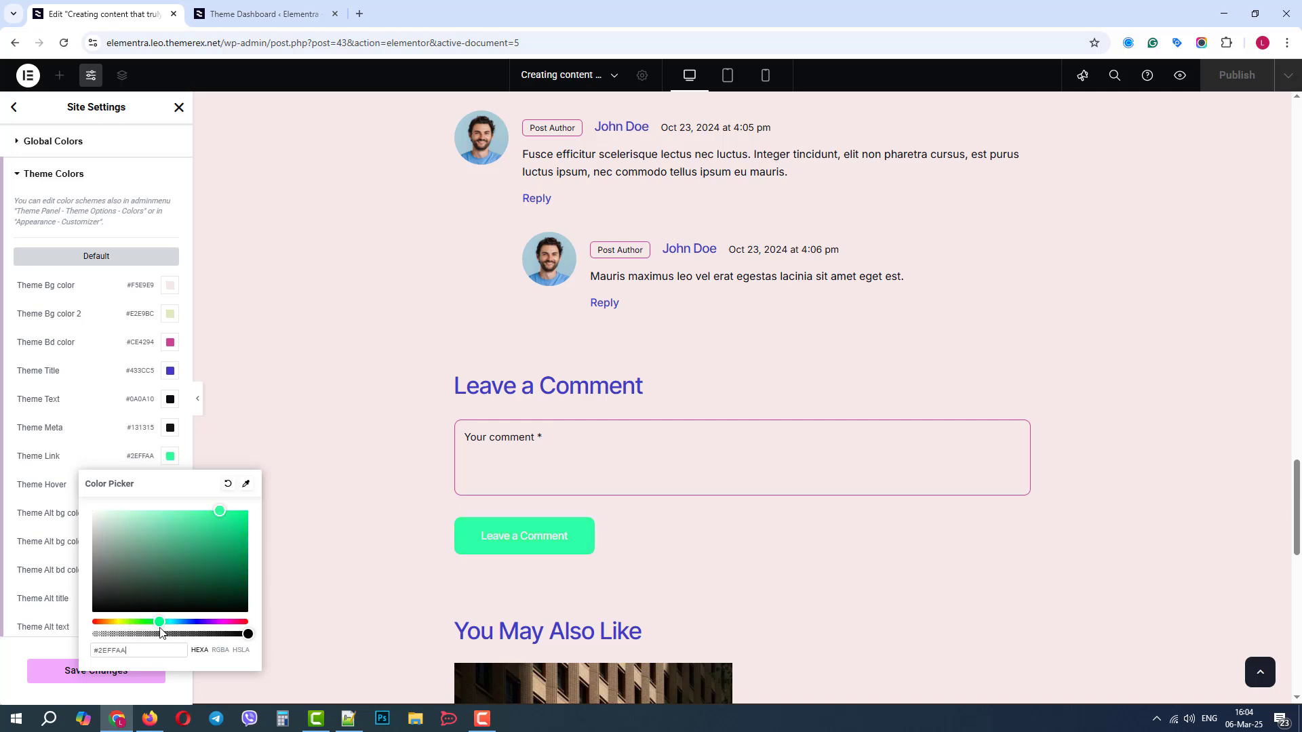
left_click_drag(222, 511, 230, 545)
left_click(105, 415)
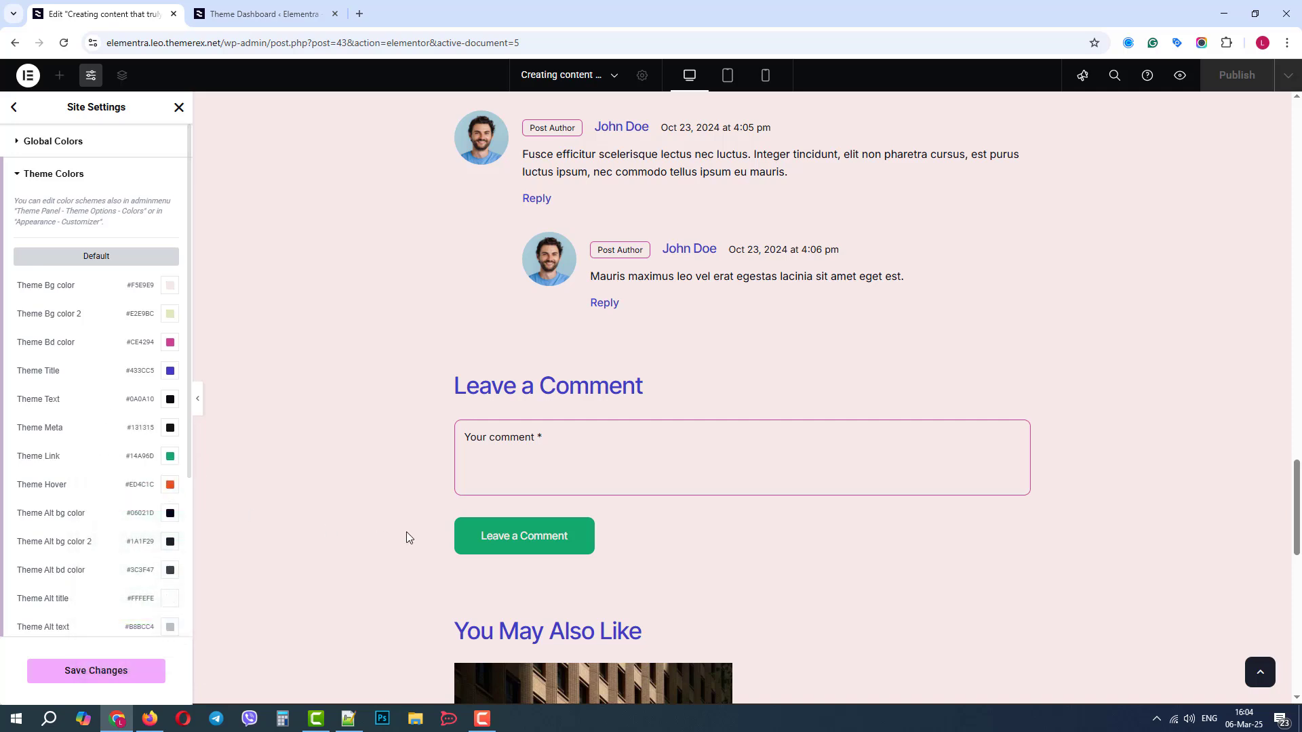
Change the Theme Hover colour from red to dark green #052E1A.
left_click(170, 484)
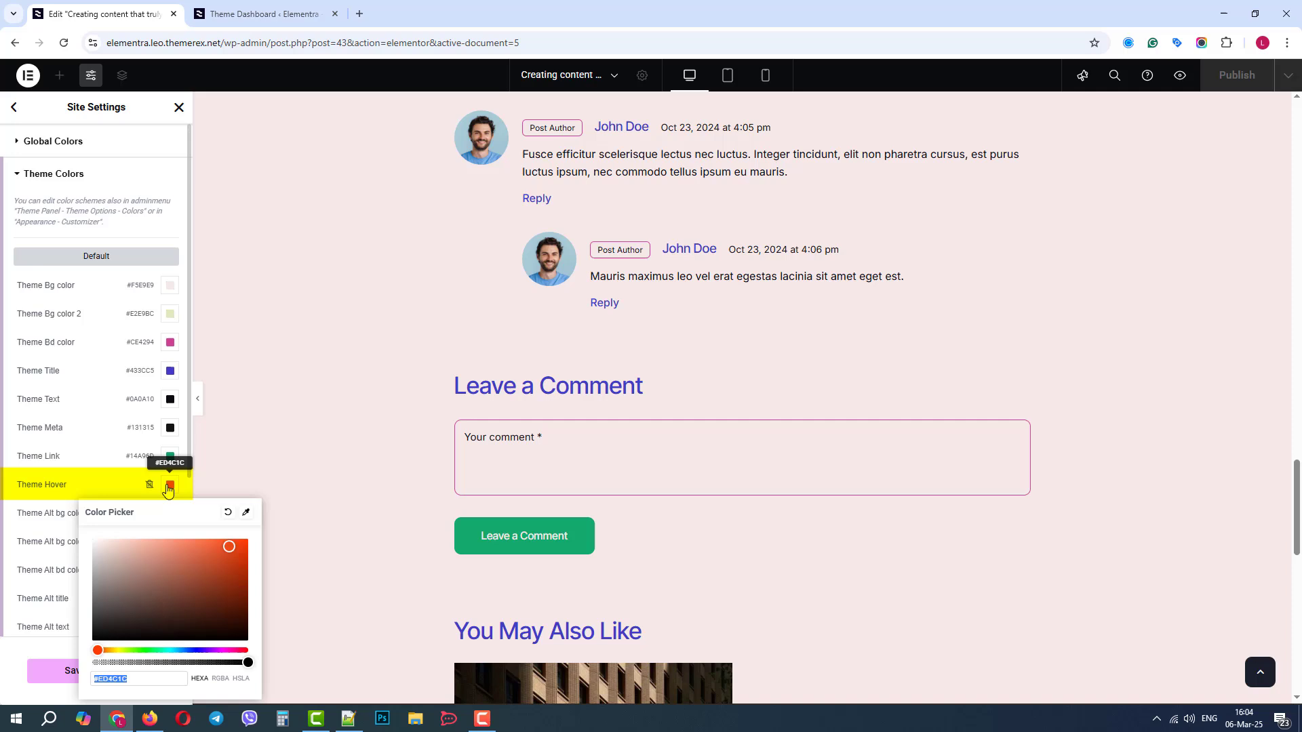
left_click_drag(98, 649, 155, 652)
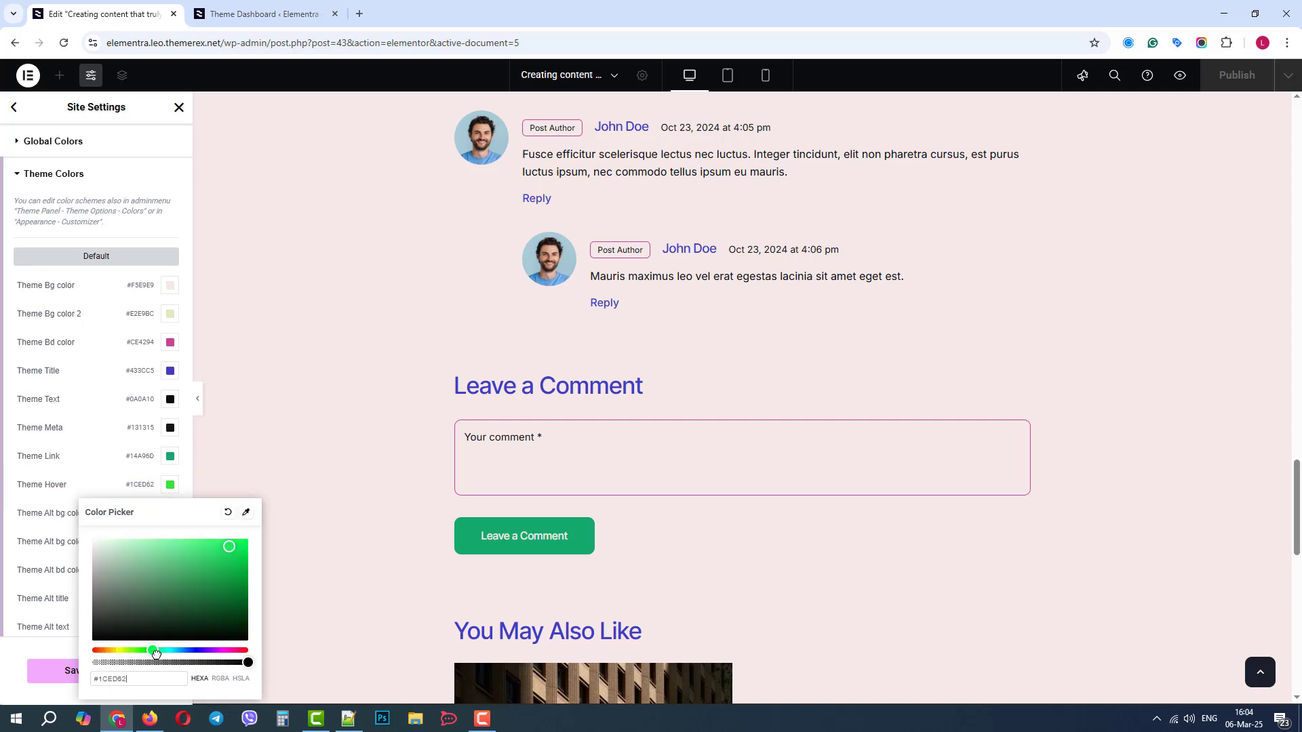
left_click_drag(232, 551, 232, 622)
left_click(90, 452)
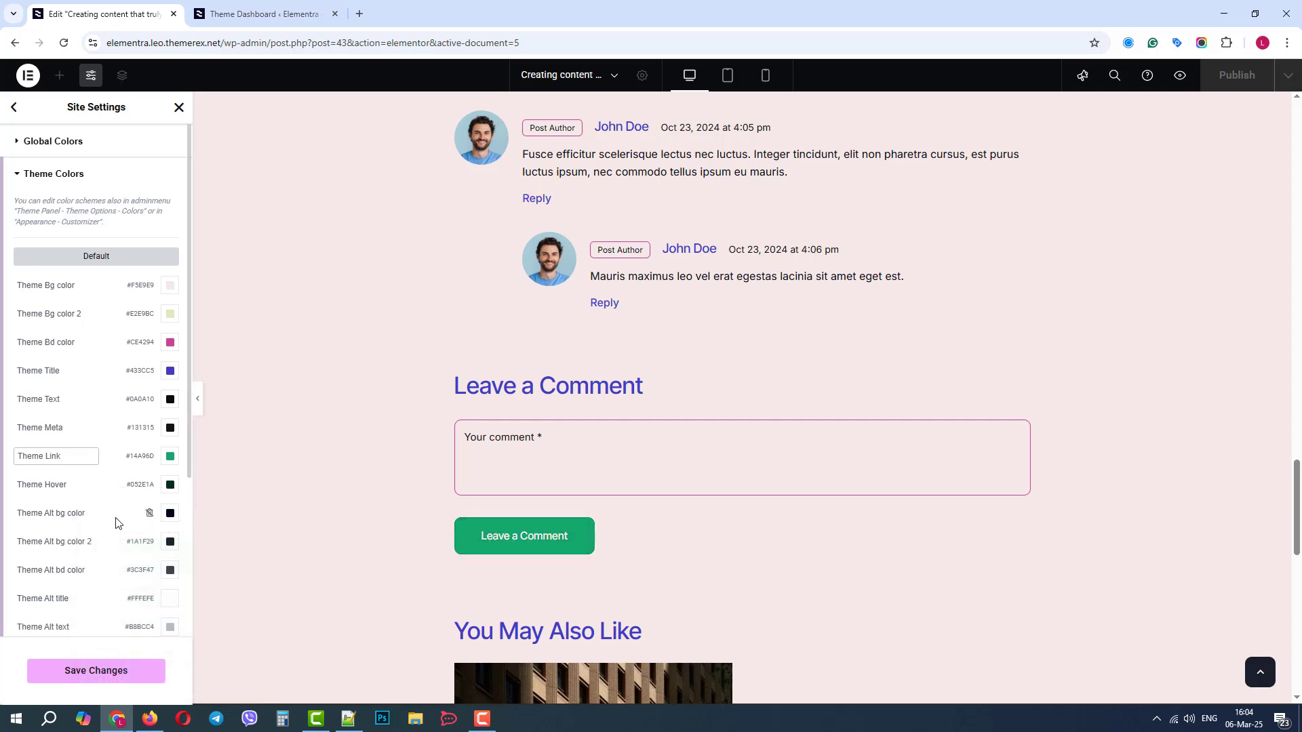
Save the edited theme colours in Site Settings and select the site's base URL.
scroll(116, 522, "down", 3)
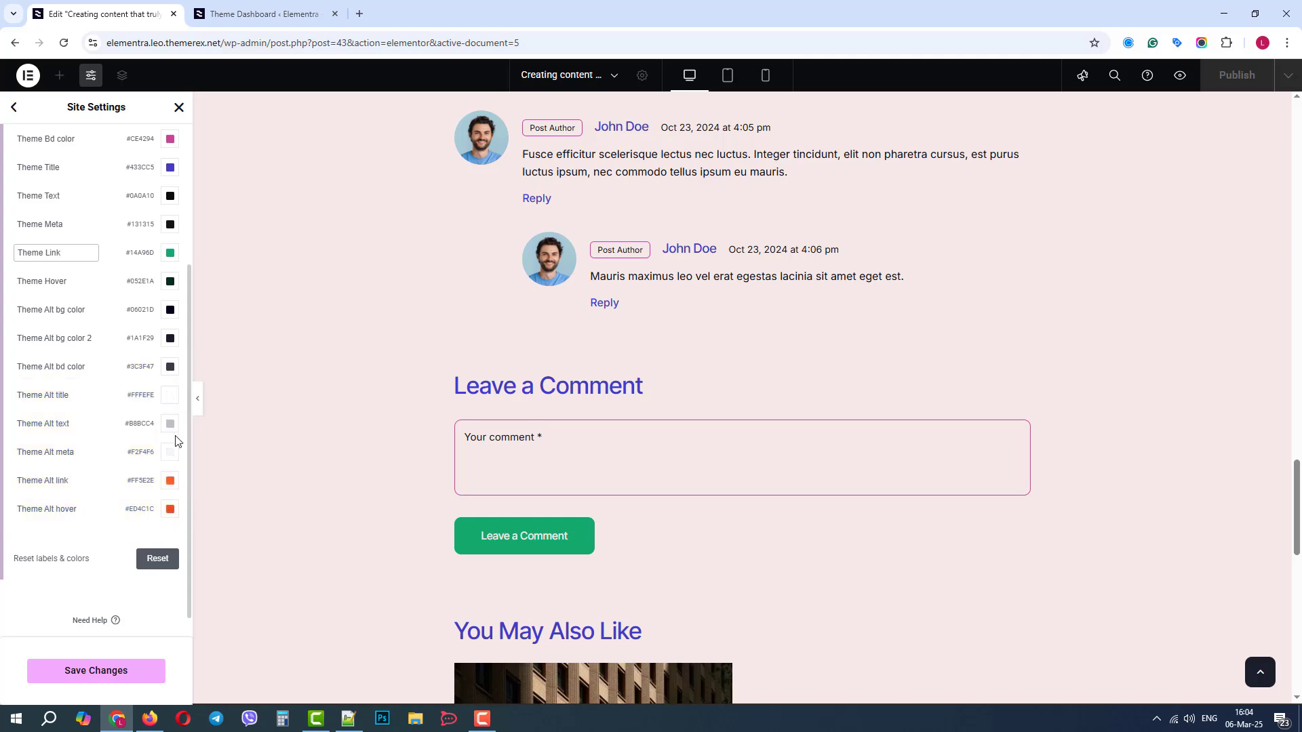
mouse_move(1294, 486)
left_mouse_down()
mouse_move(1291, 614)
mouse_move(1287, 507)
left_mouse_up()
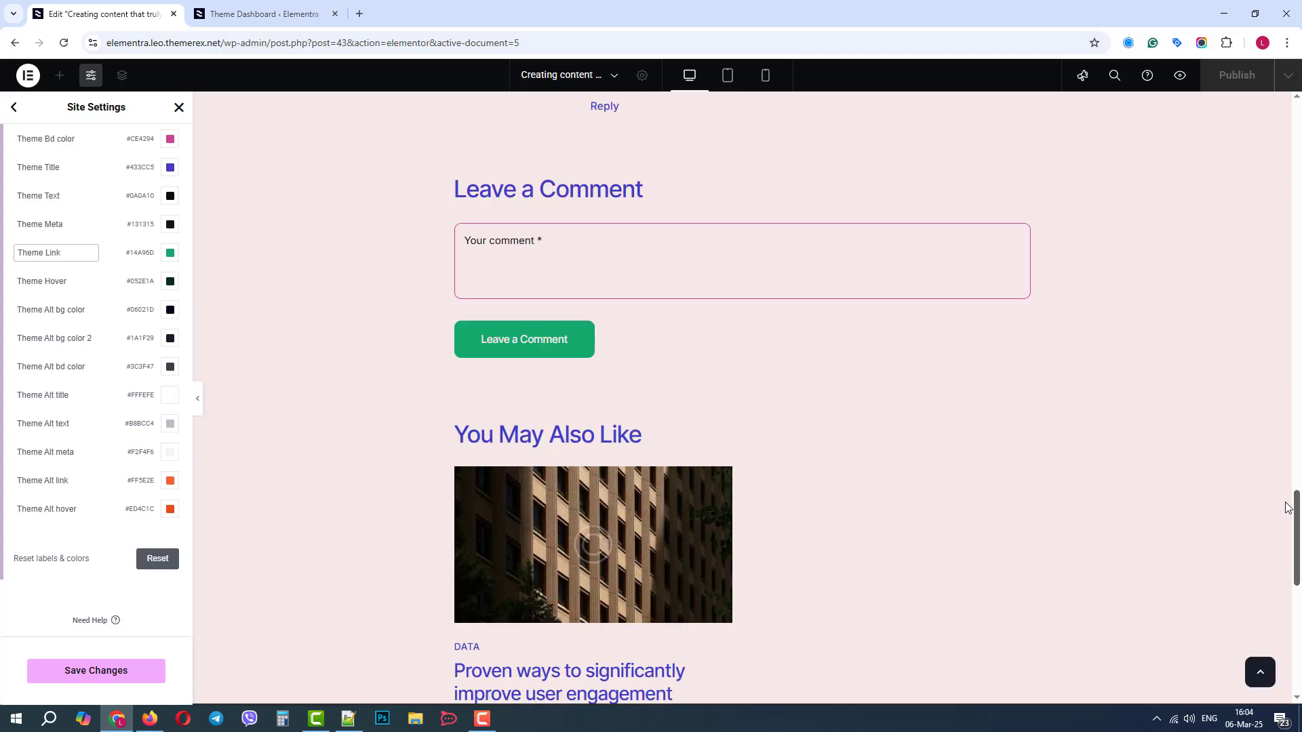
left_click(110, 665)
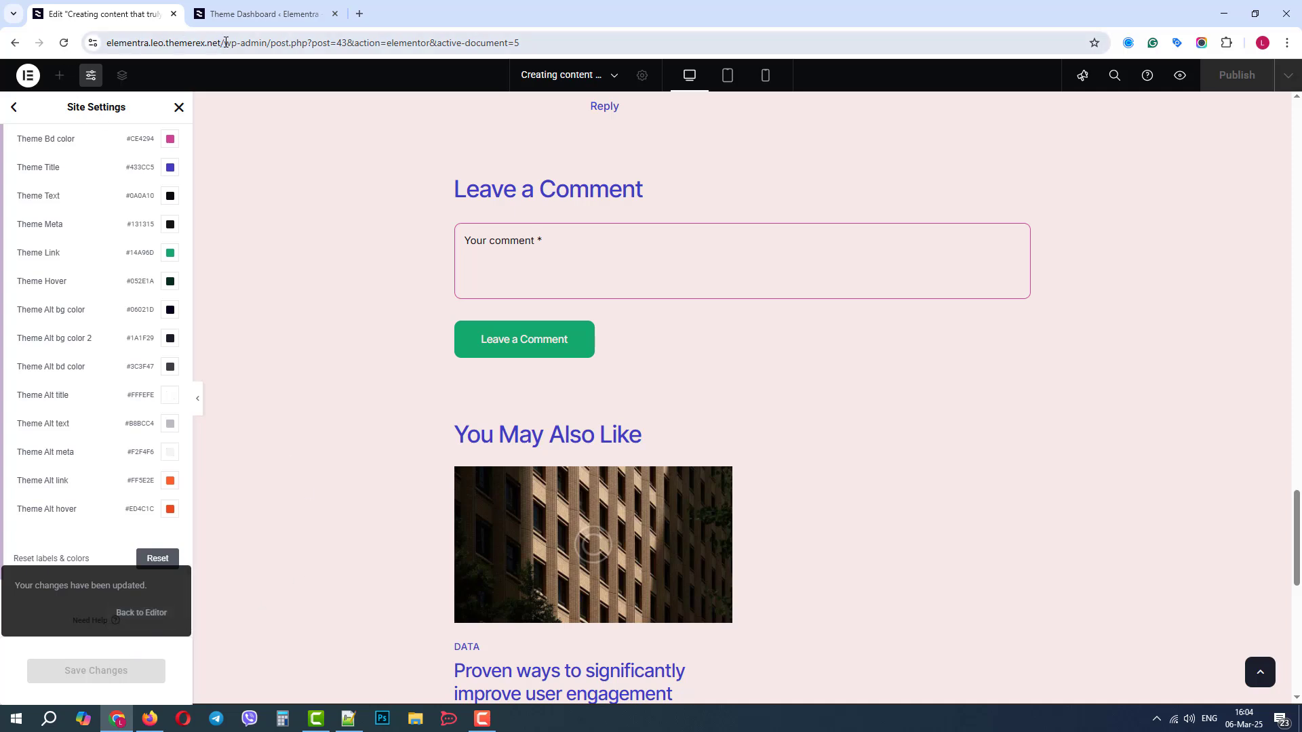
left_click_drag(226, 42, 72, 58)
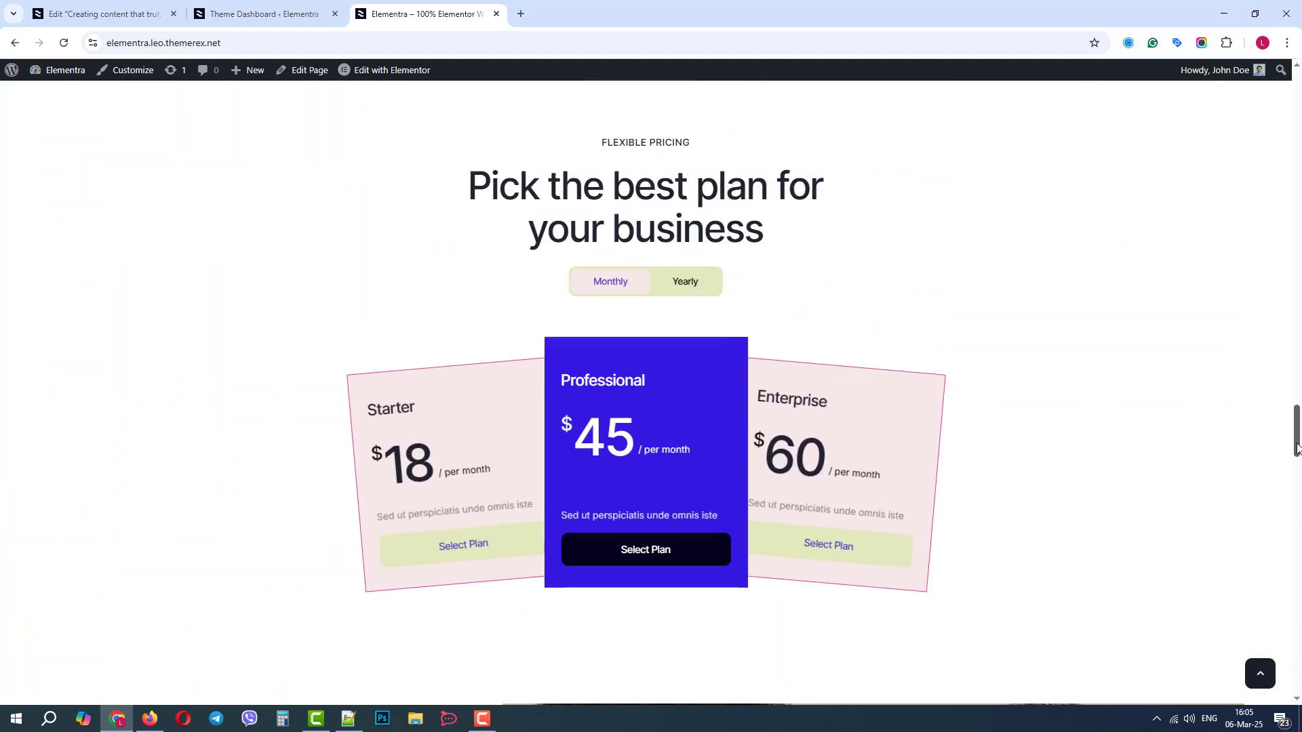
Toggle the homepage plan prices to Yearly and back to Monthly, then scroll on.
left_click(686, 282)
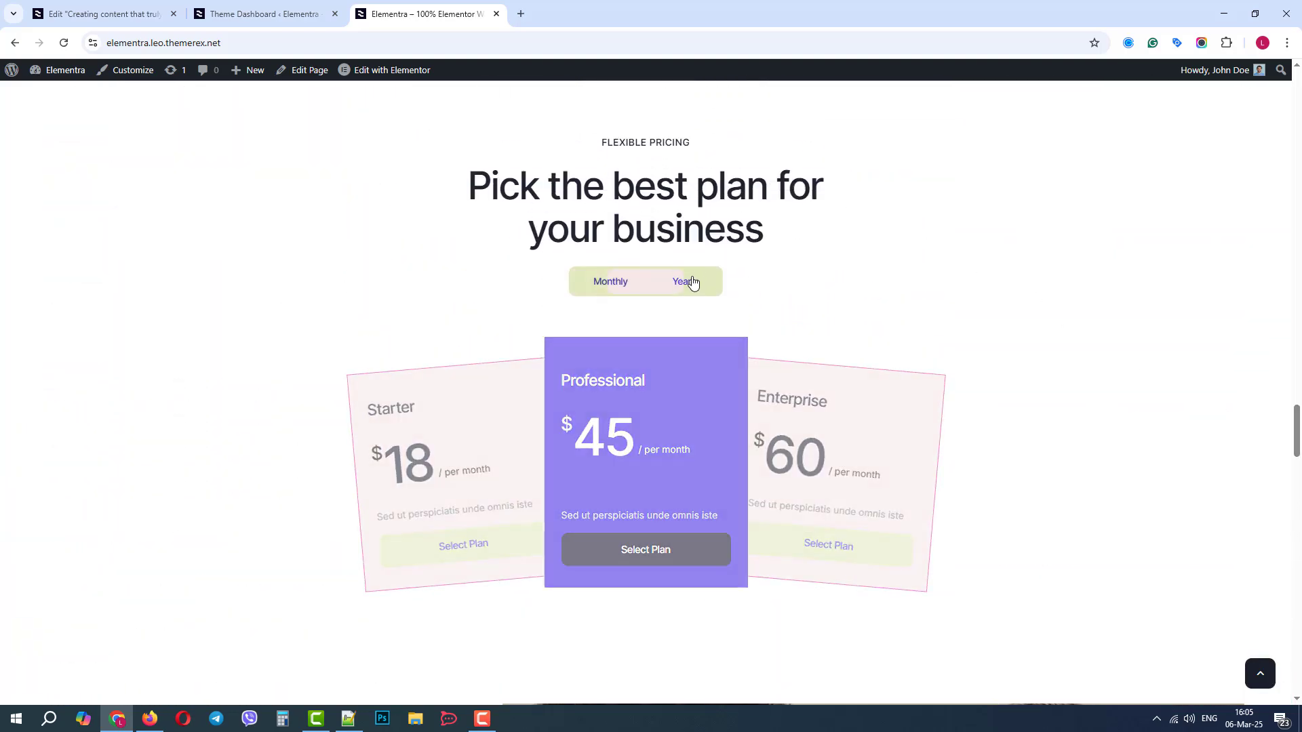
left_click(617, 284)
left_click_drag(1295, 447, 1294, 408)
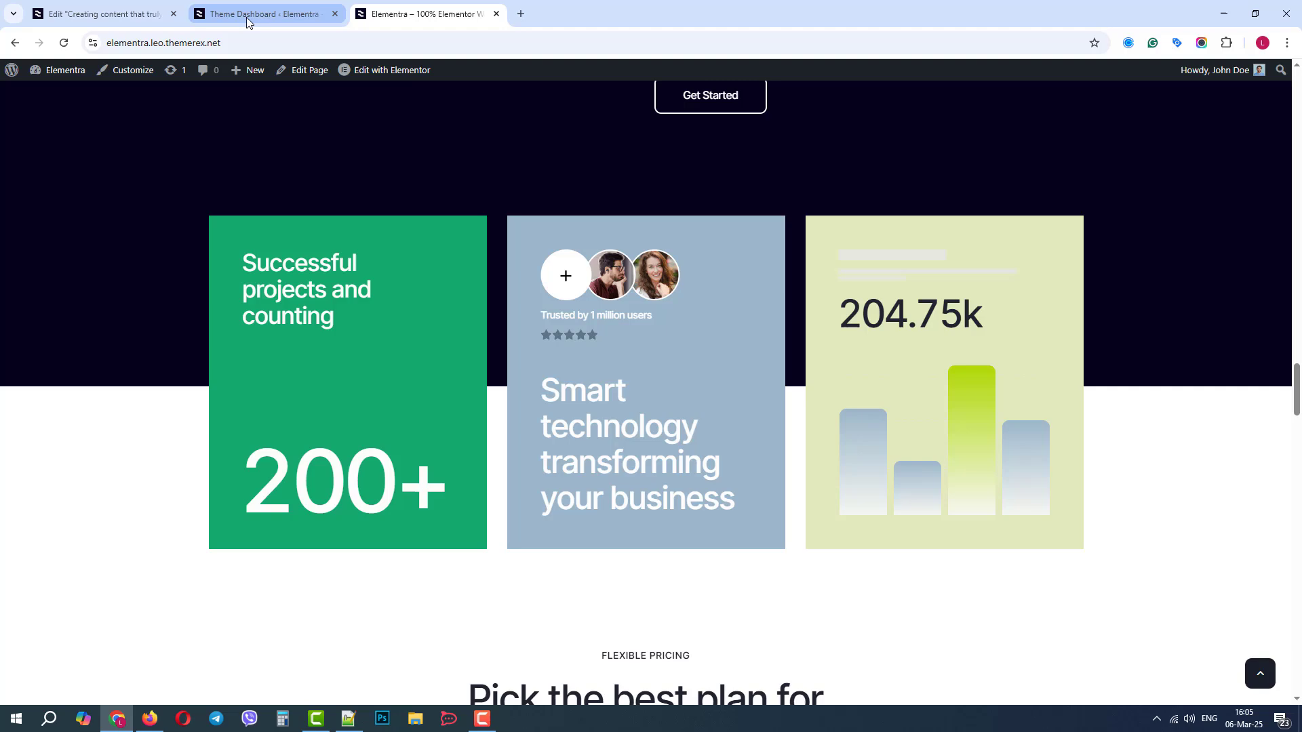
Reset Theme Colors to the Elementra defaults (Bg #FFFFFF, Title #1F242E, Link #FF5E2E).
left_click(130, 12)
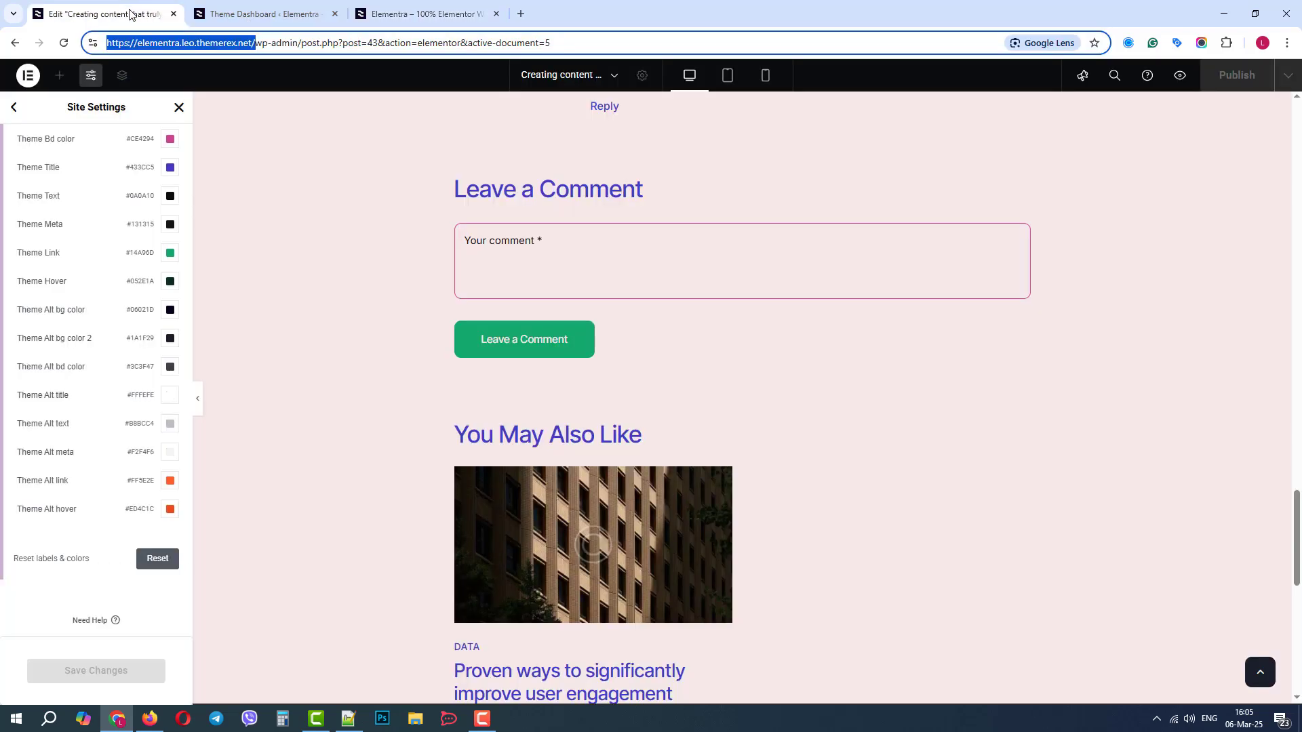
left_click(160, 560)
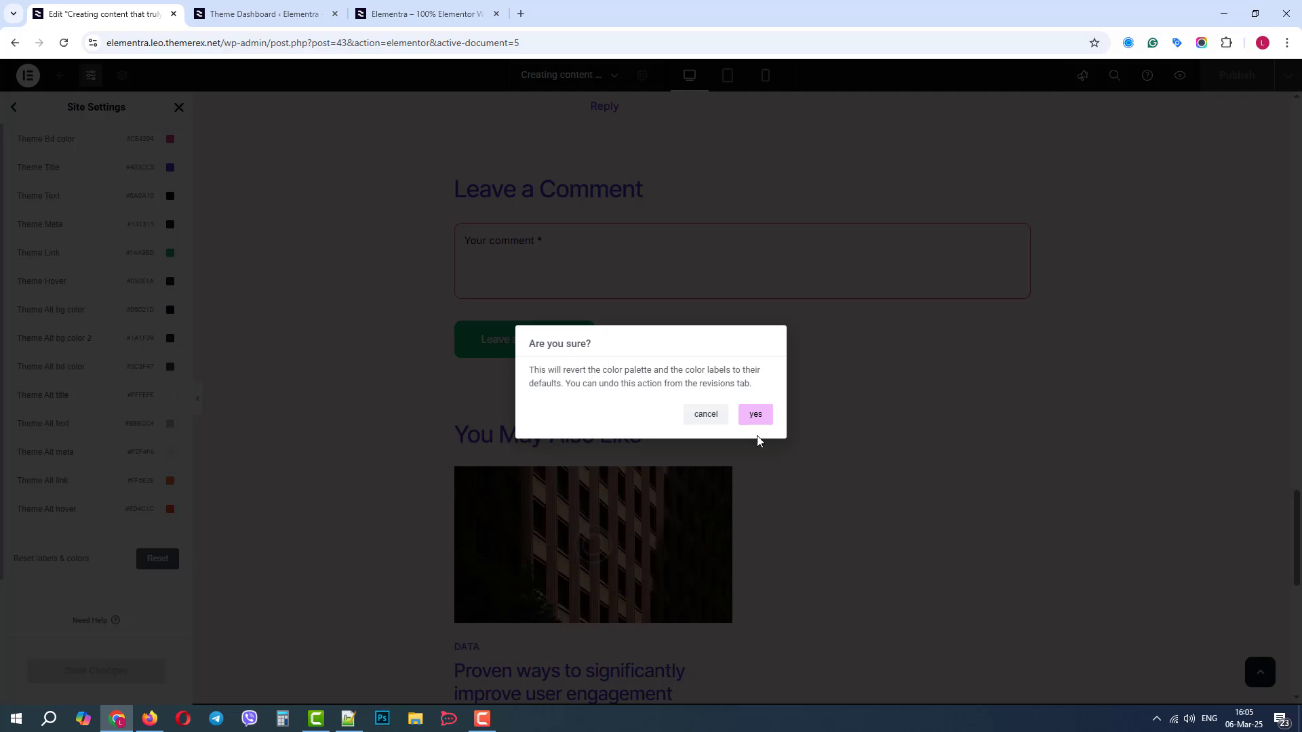
left_click(755, 415)
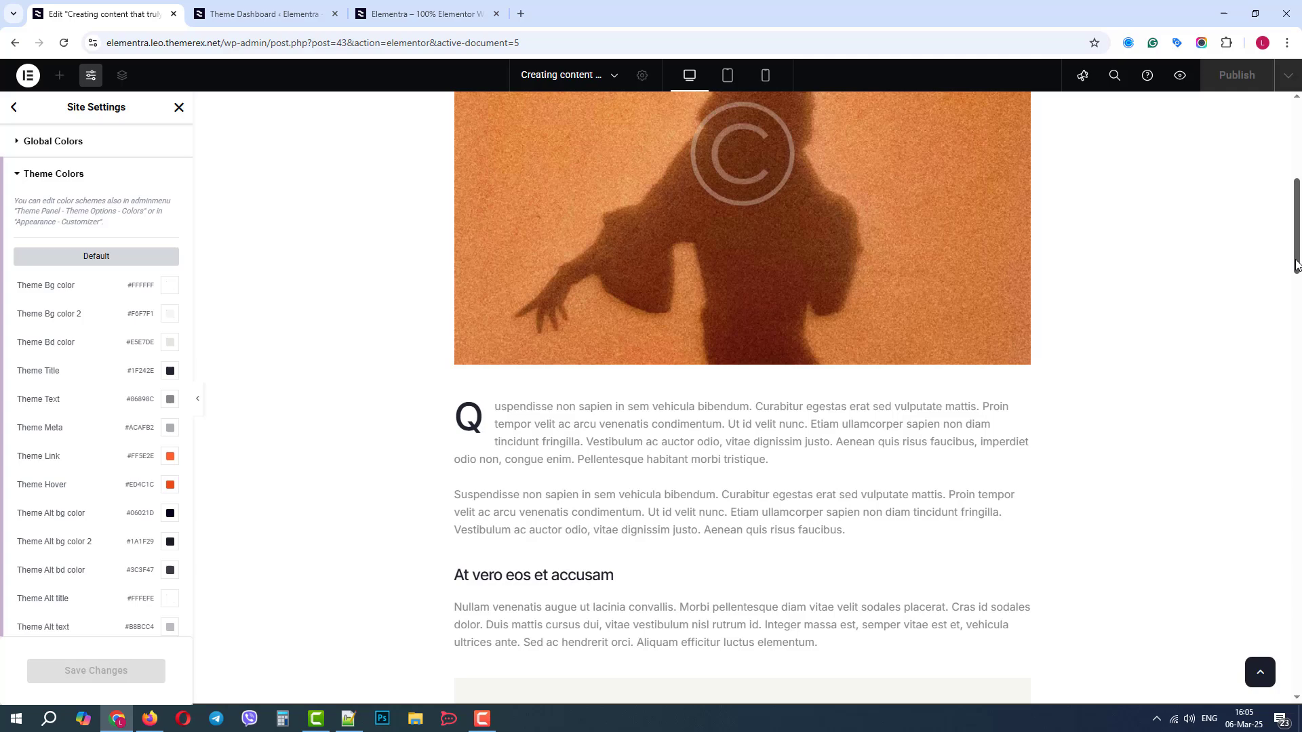
left_click_drag(1296, 261, 1296, 183)
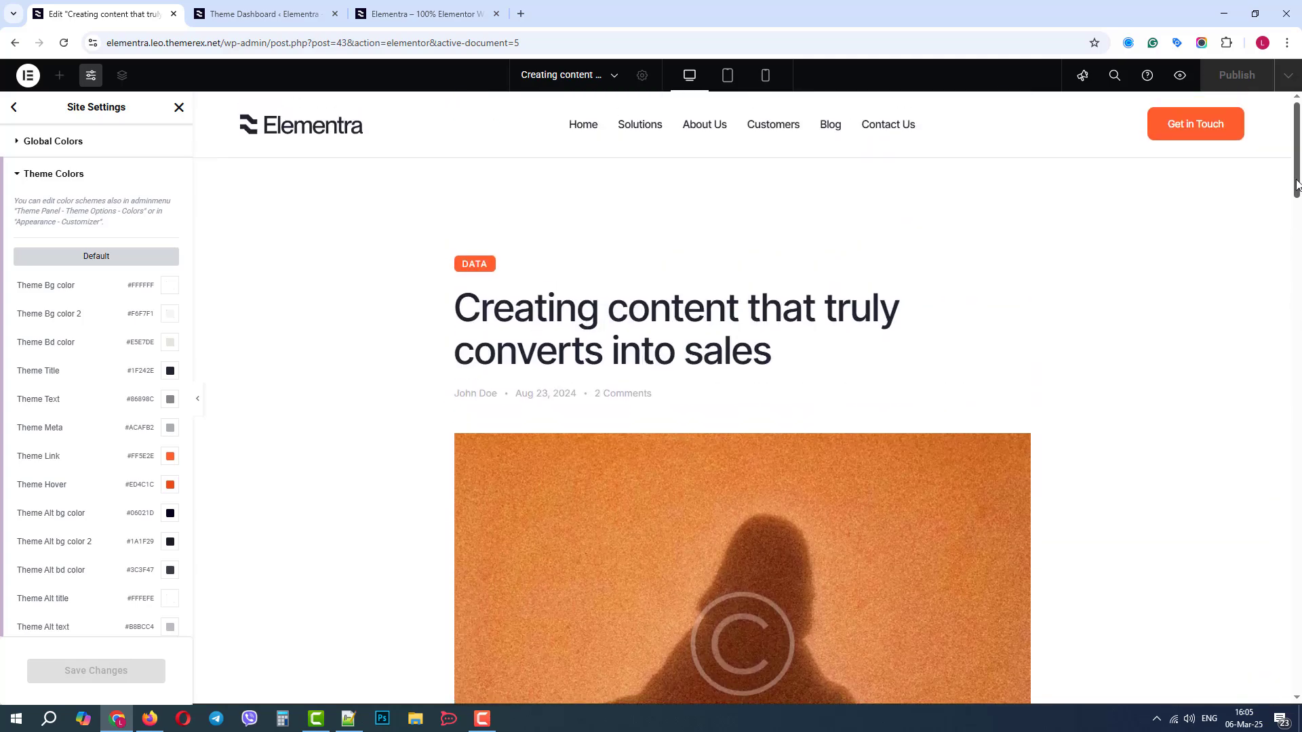
scroll(731, 346, "down", 7)
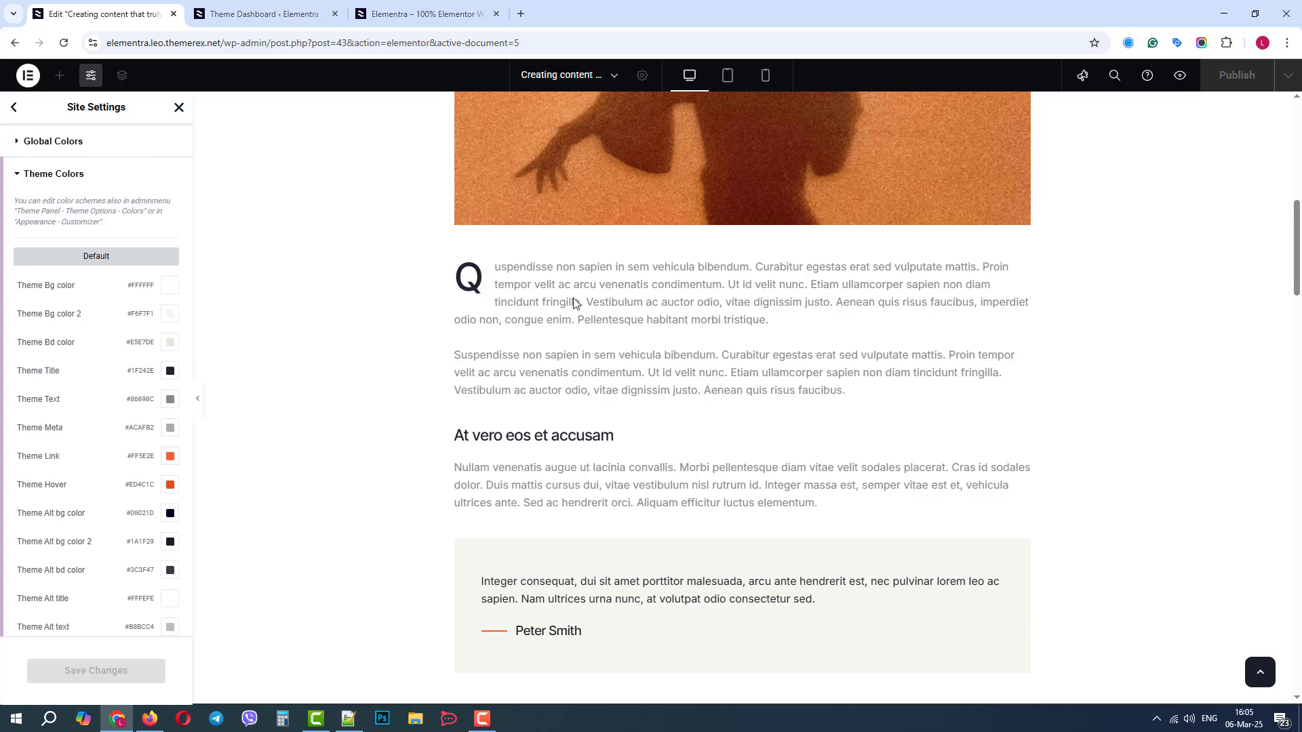
Give the opening drop-cap Text Editor paragraphs a custom violet text colour.
left_click(179, 107)
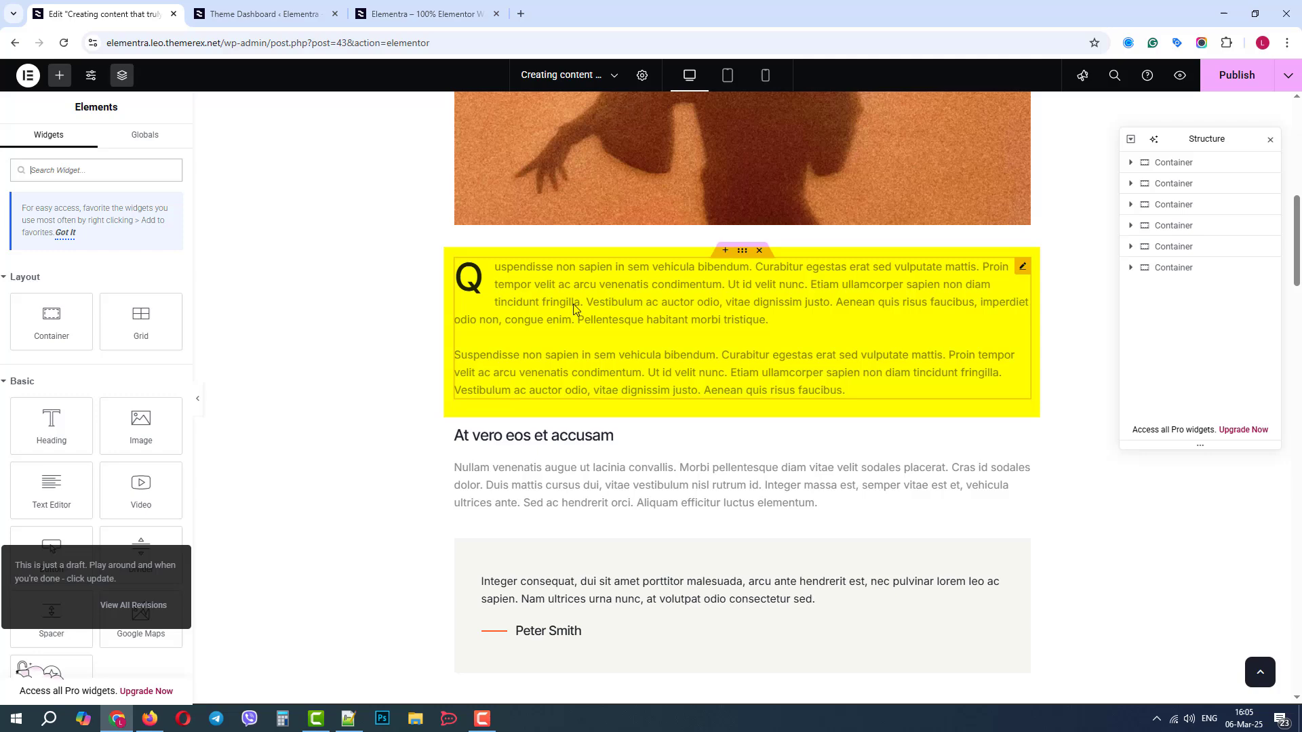
left_click(572, 303)
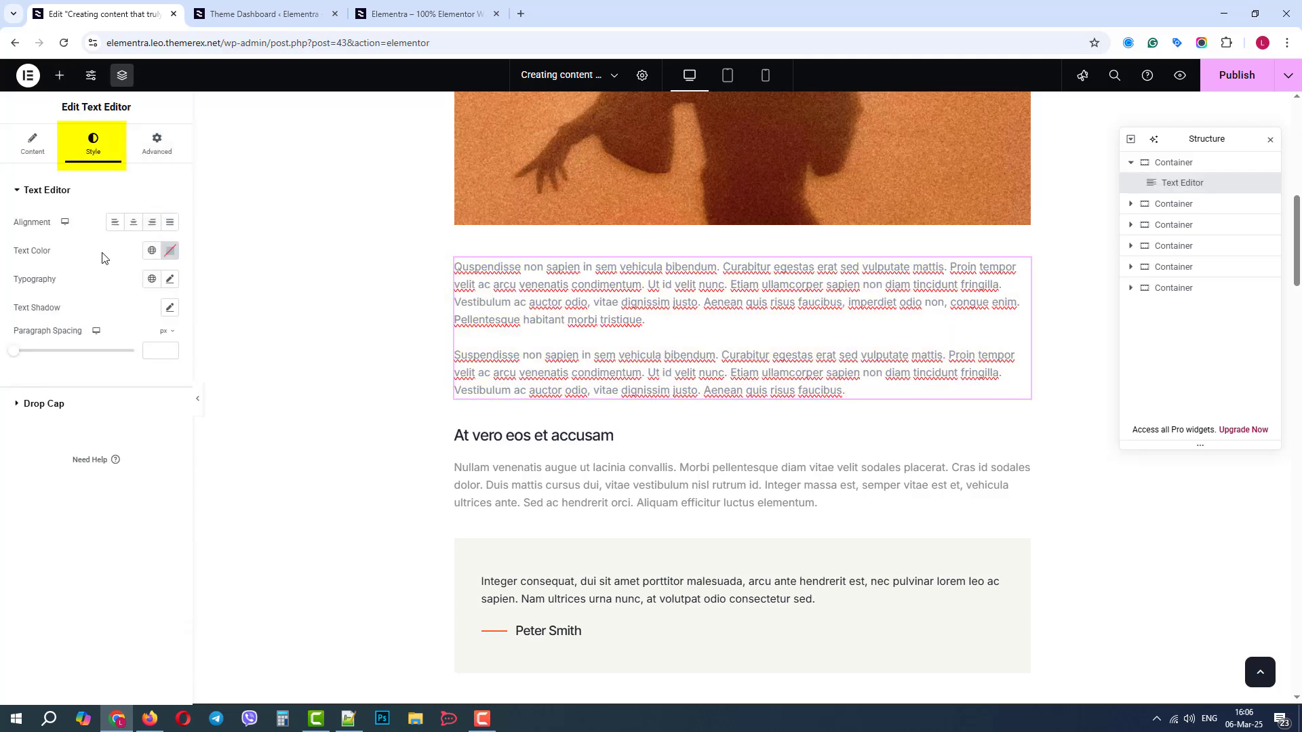
left_click(152, 250)
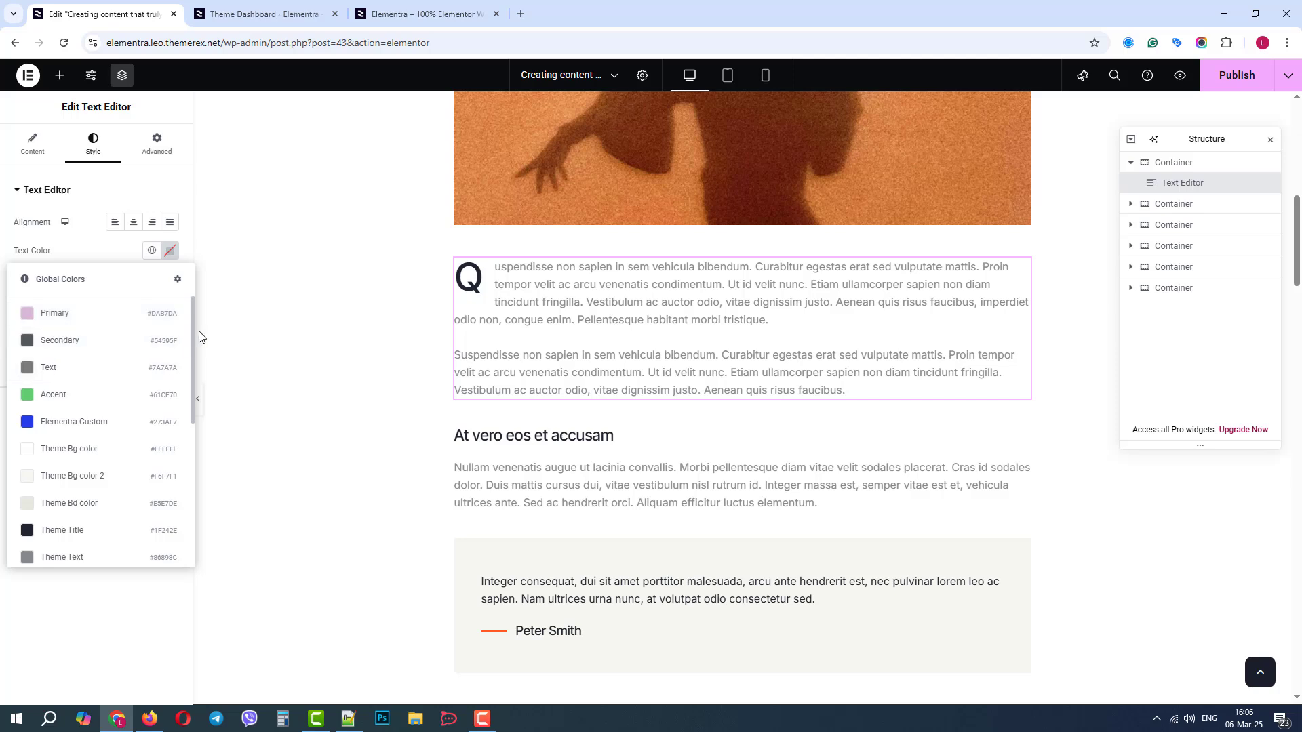
left_click_drag(193, 349, 203, 318)
left_click(97, 252)
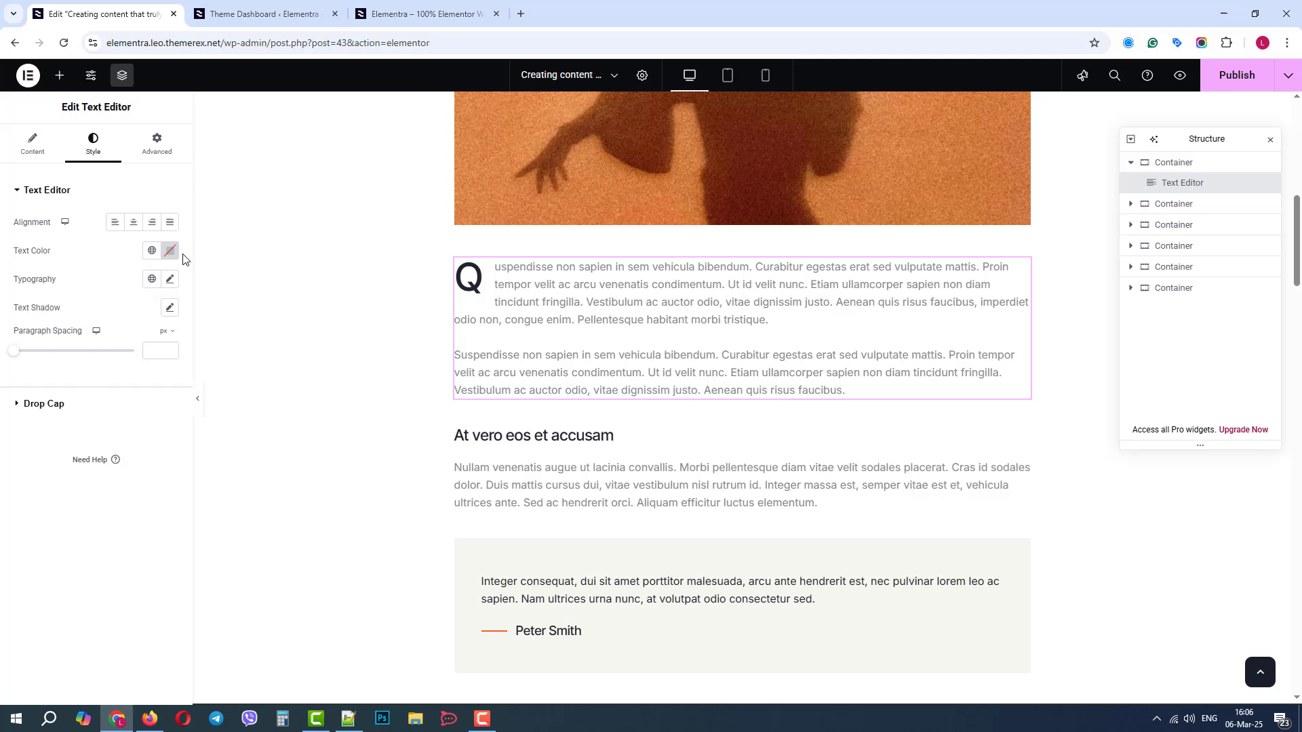
left_click(178, 259)
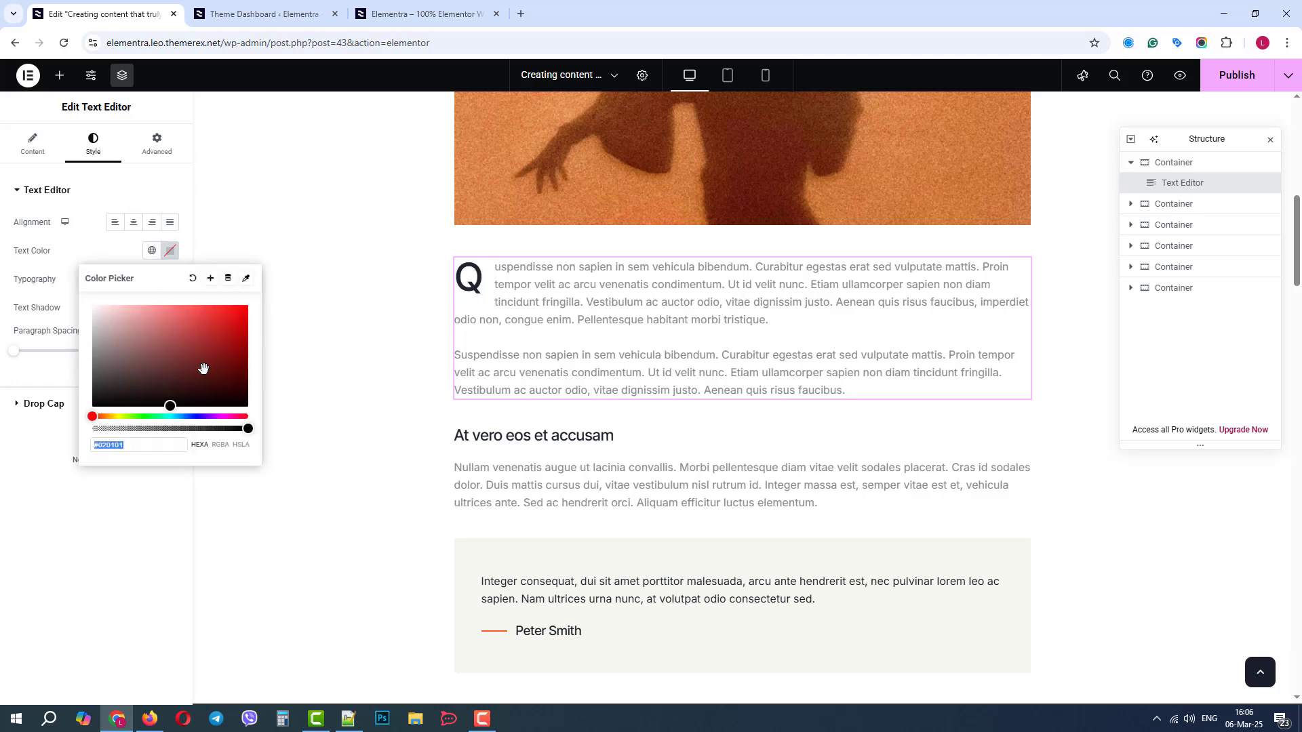
mouse_move(182, 415)
left_mouse_down()
mouse_move(212, 416)
mouse_move(190, 382)
mouse_move(214, 342)
mouse_move(234, 347)
left_mouse_up()
left_click(234, 243)
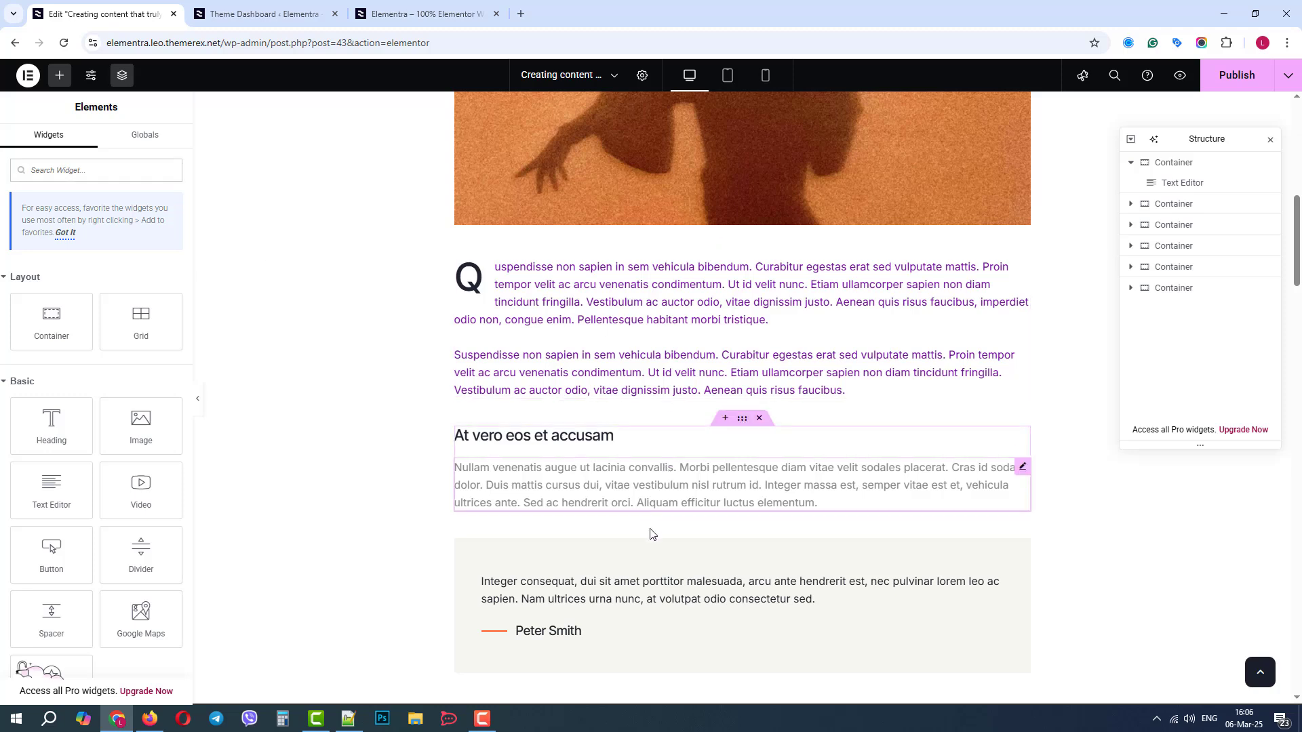
Add a Classic red #F01A1A background overlay at 0.5 opacity to the quote container.
left_click(742, 532)
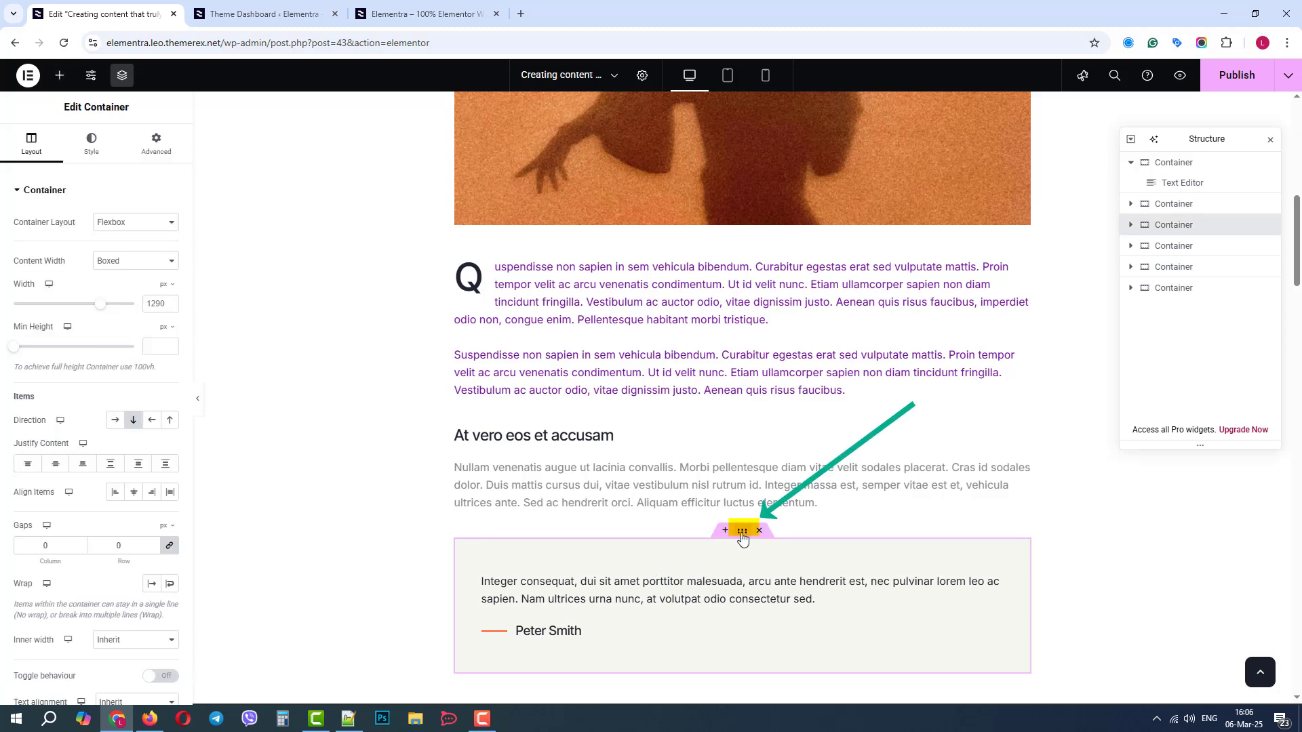
left_click(92, 151)
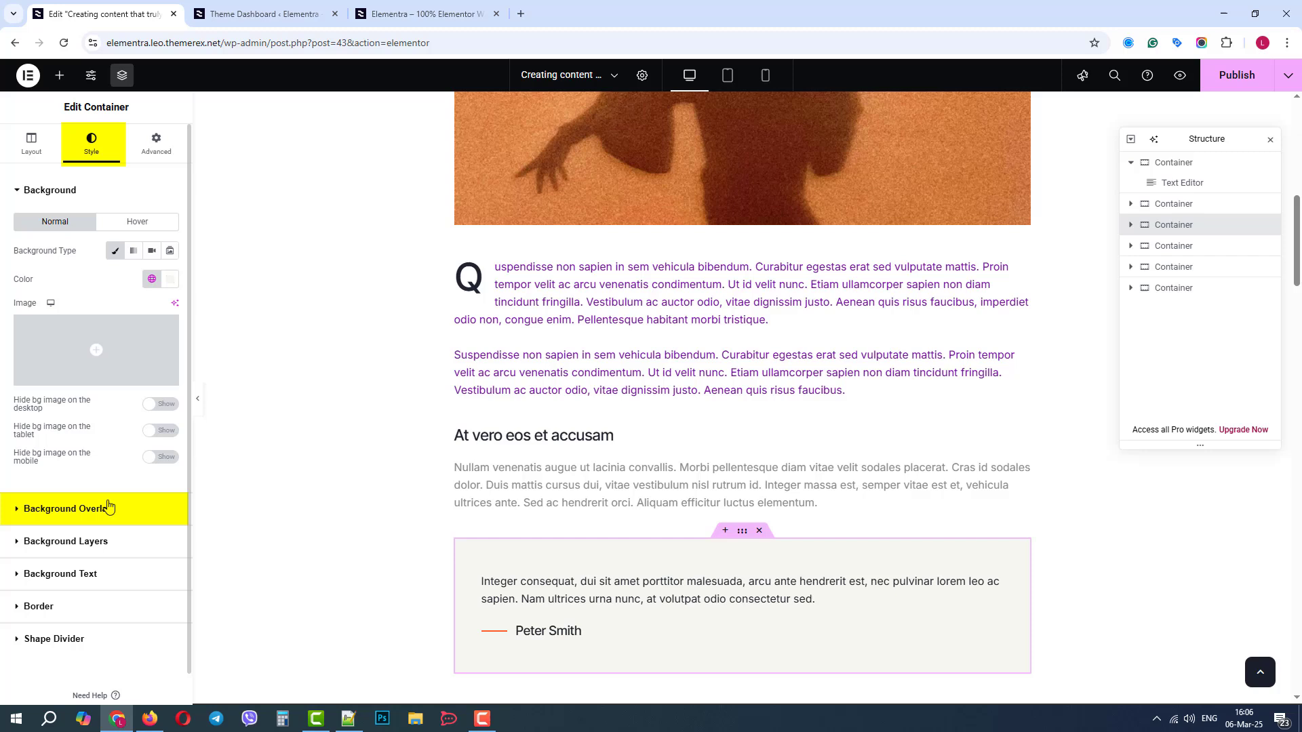
left_click(108, 510)
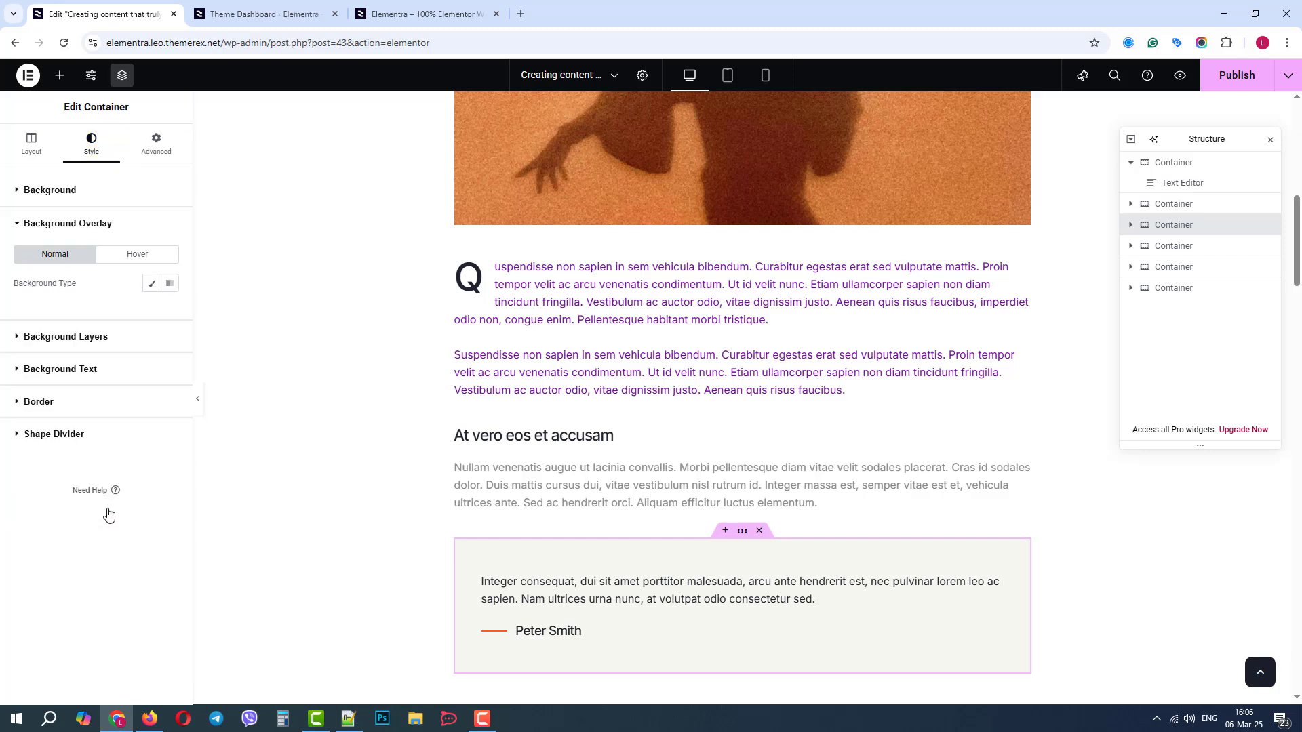
left_click(149, 288)
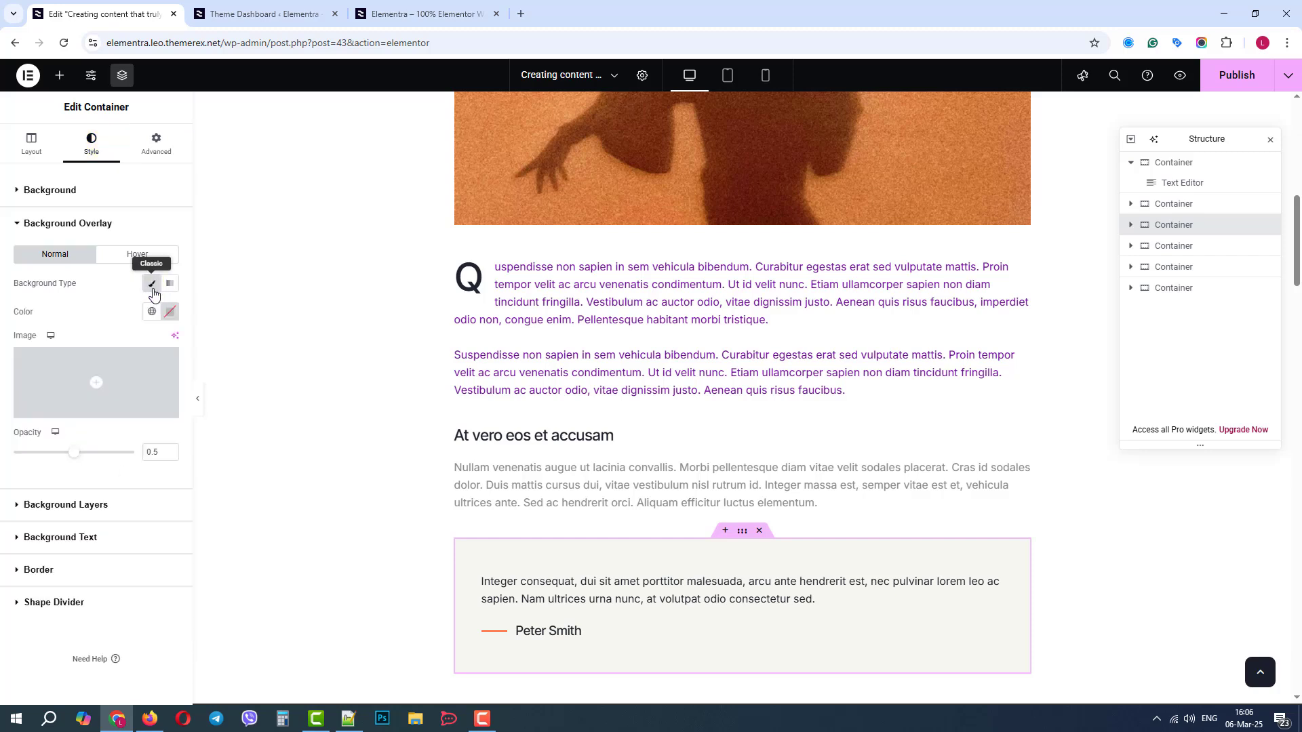
left_click(171, 313)
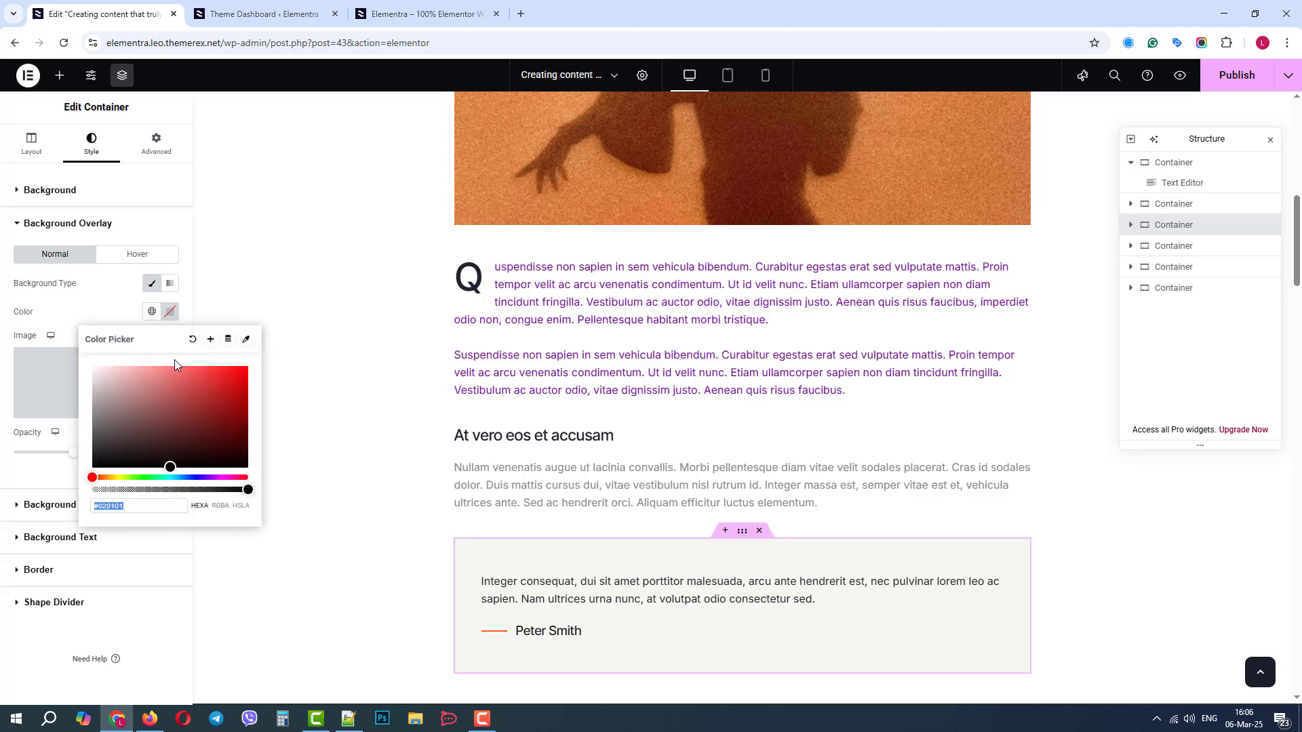
mouse_move(171, 468)
left_mouse_down()
mouse_move(197, 429)
mouse_move(235, 456)
mouse_move(232, 373)
left_mouse_up()
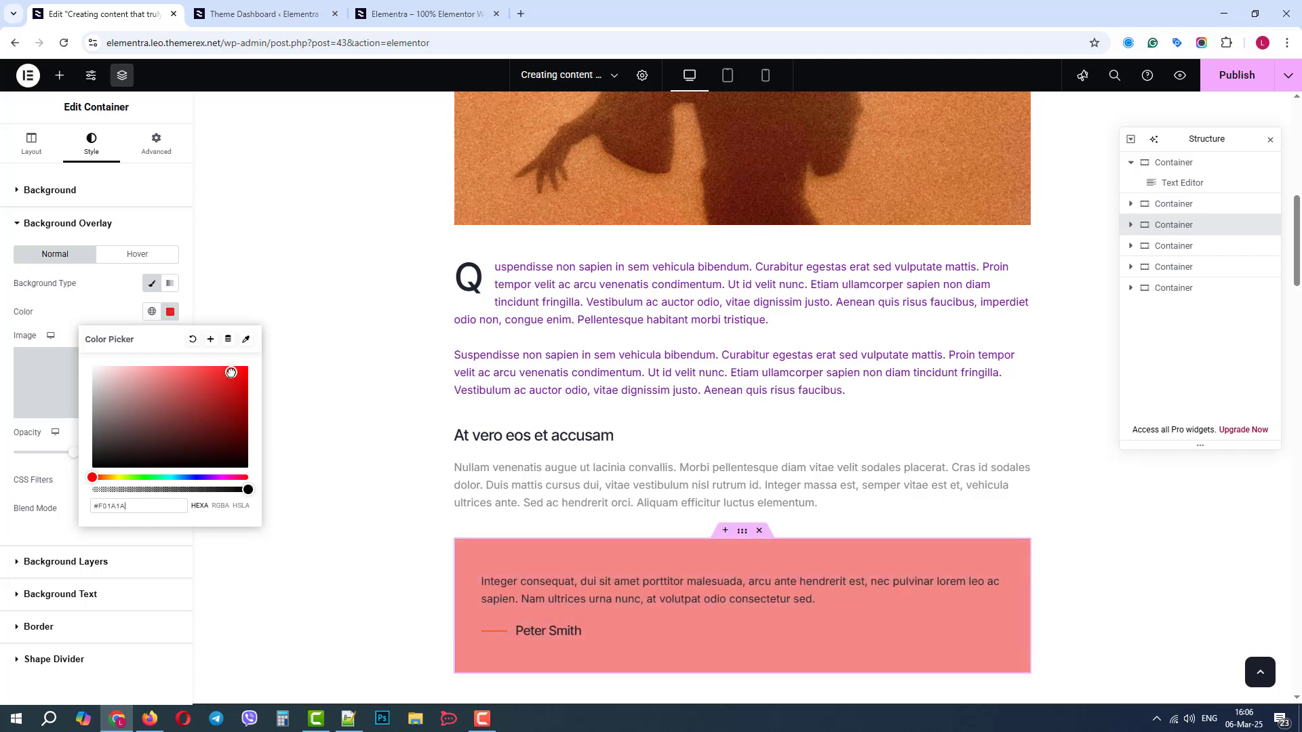
left_click(305, 392)
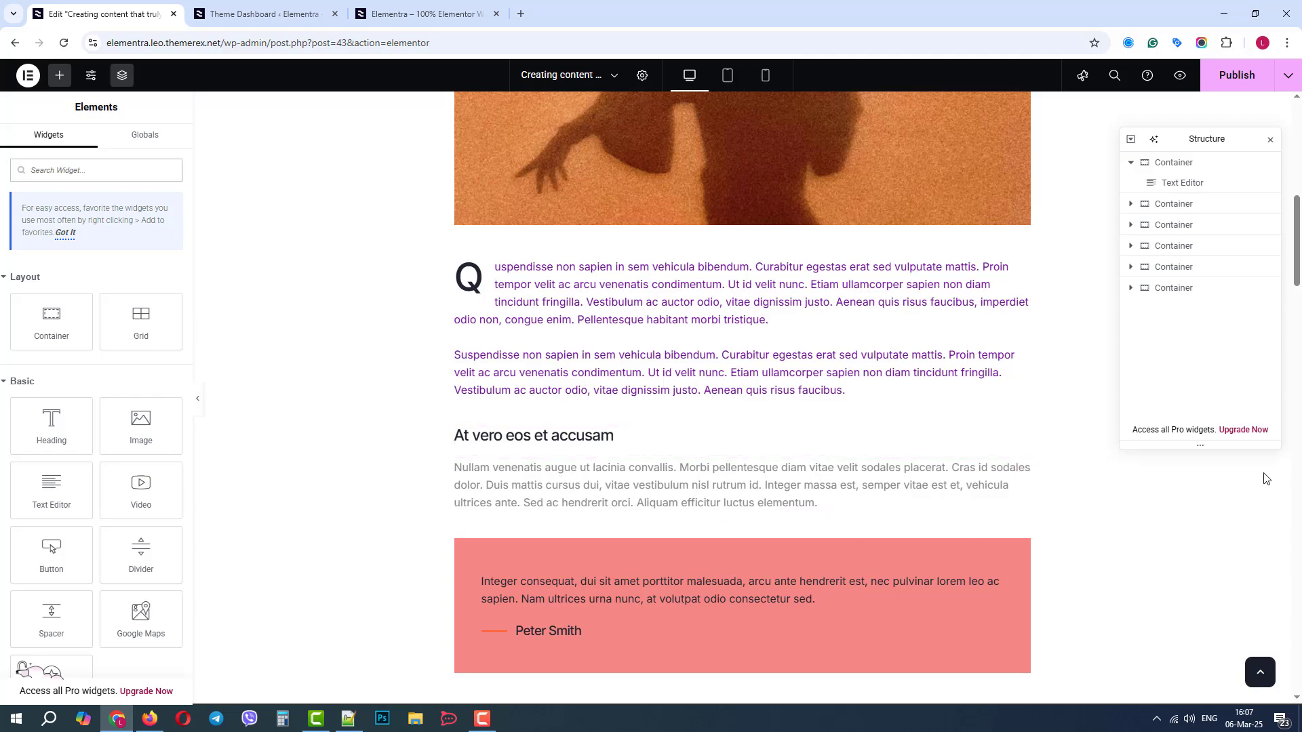
Publish the post with its violet paragraphs and red-tinted quote block.
mouse_move(1298, 263)
left_mouse_down()
mouse_move(1289, 407)
mouse_move(1281, 275)
left_mouse_up()
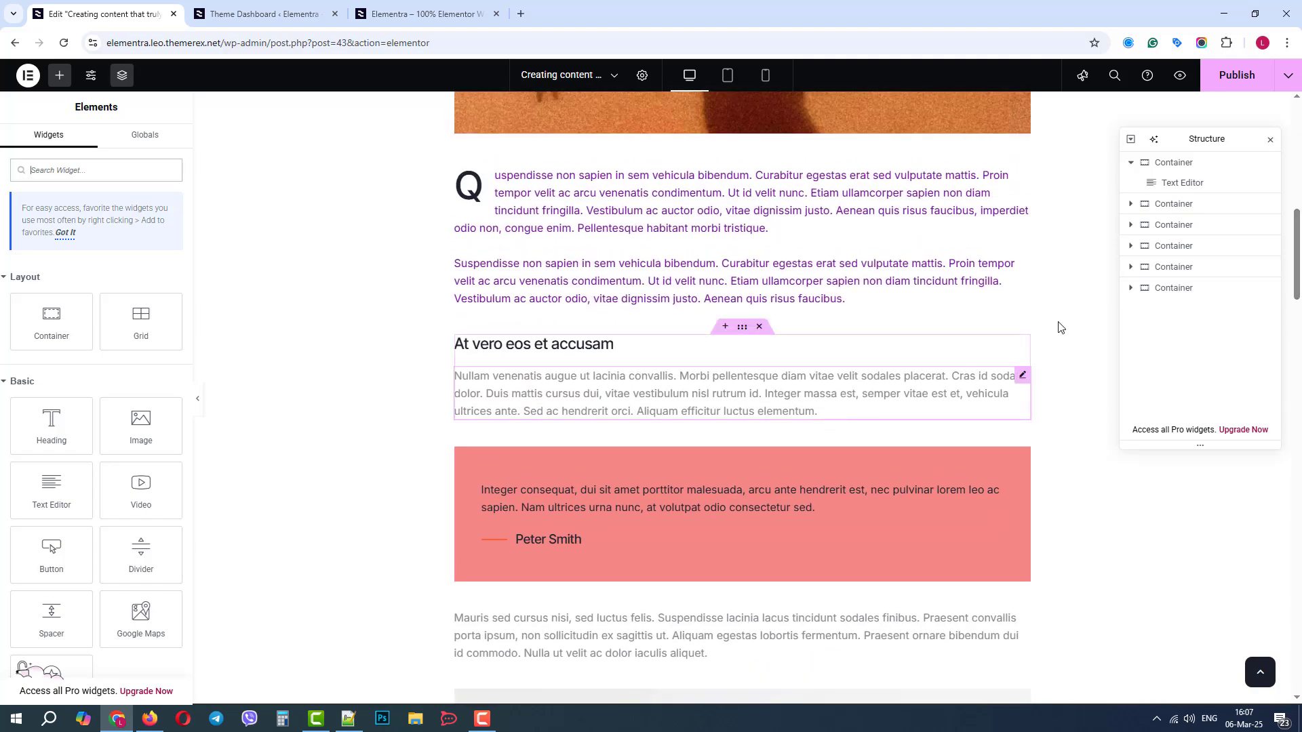
left_click(1234, 76)
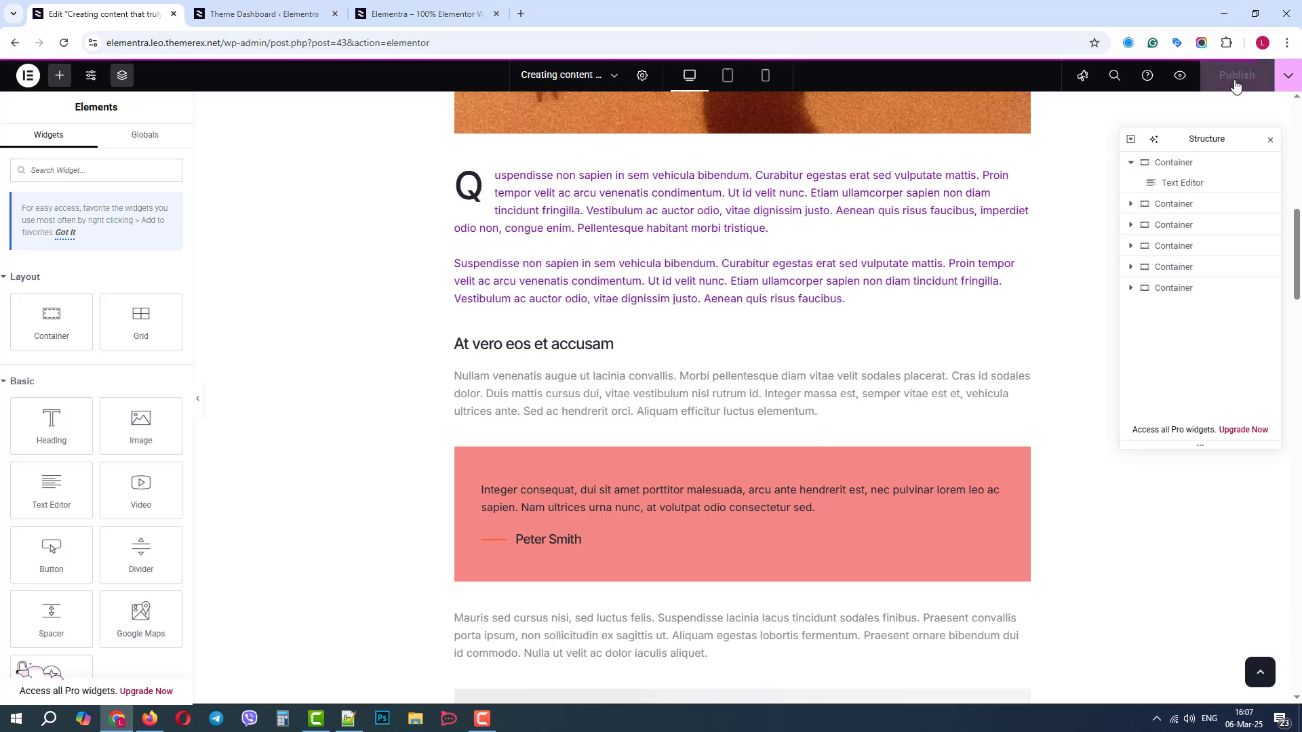